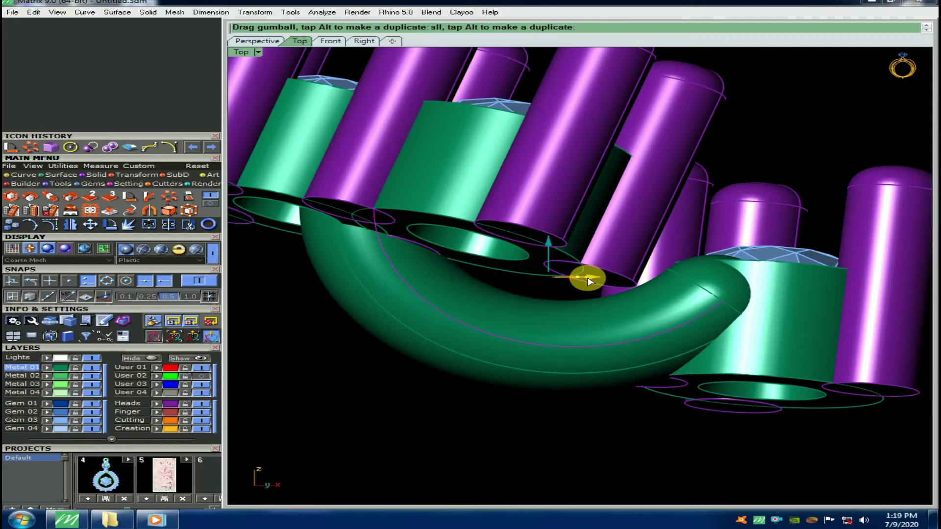
Step: Move, rotate and stretch the curved connecting tube to bridge the row's end gem seat and the single three-prong gem seat
right_click_drag(580, 311, 595, 283)
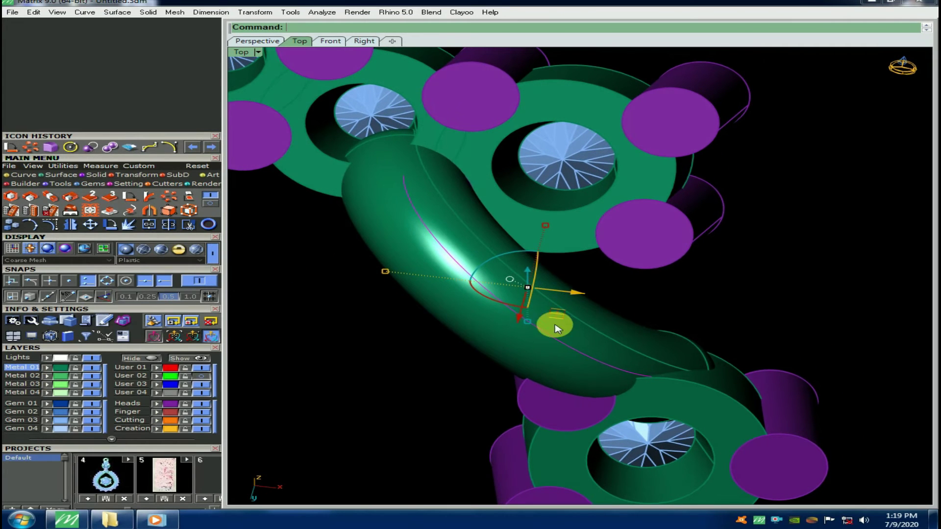
left_click_drag(566, 313, 566, 333)
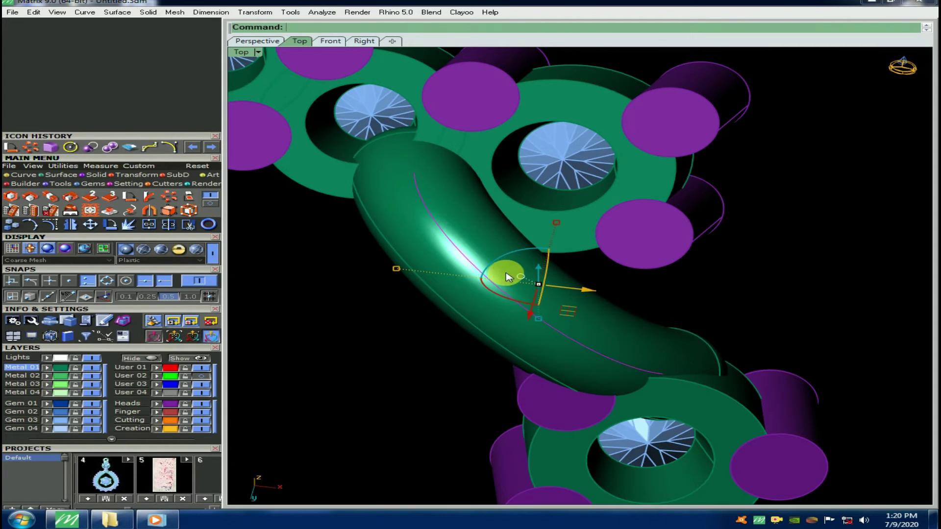
left_click_drag(513, 257, 541, 267)
left_click(519, 257)
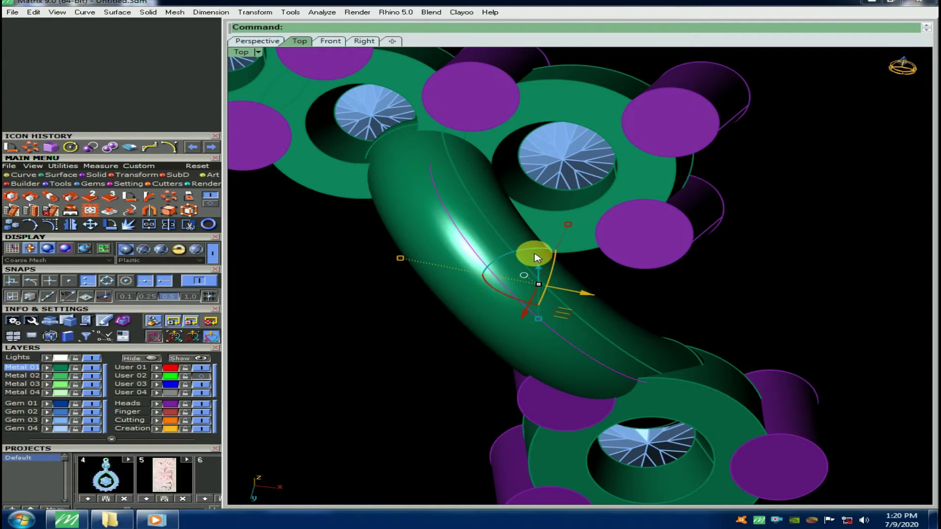
left_click_drag(543, 256, 542, 256)
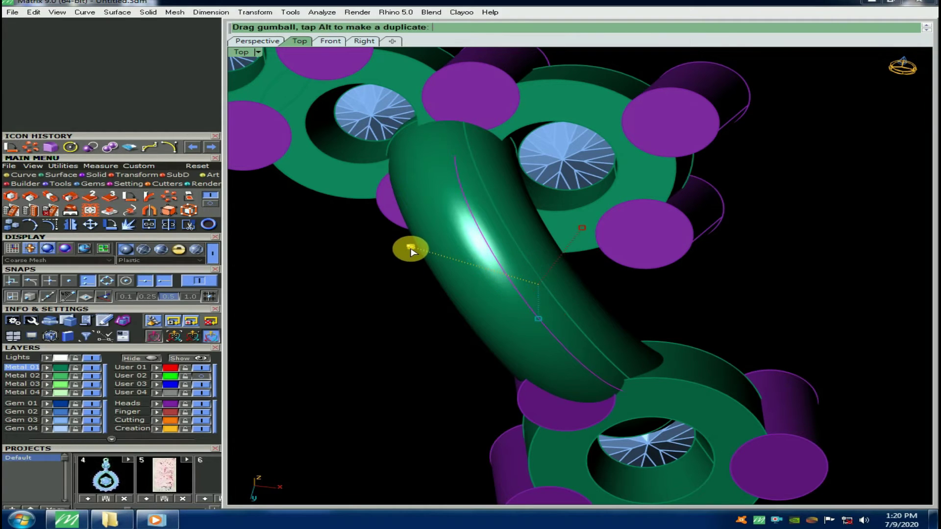
left_click_drag(412, 250, 413, 248)
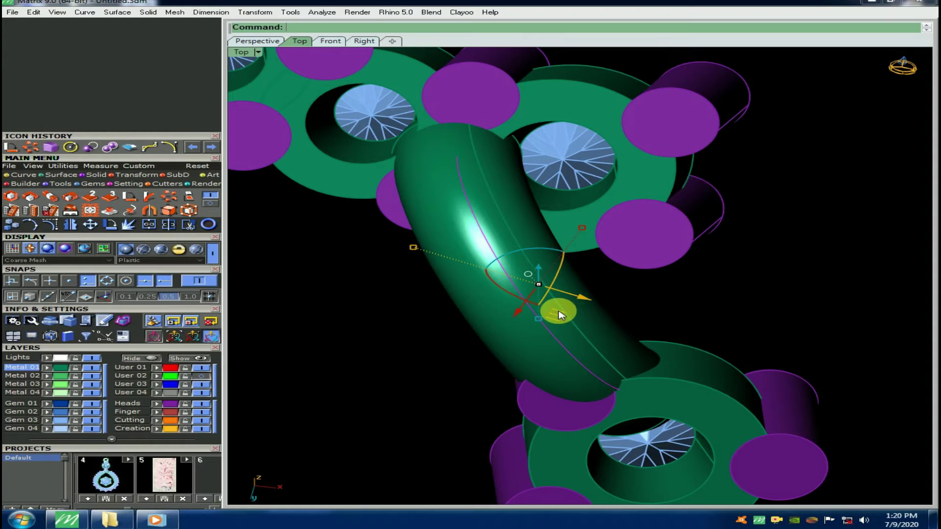
left_click_drag(547, 321, 548, 320)
Step: Nudge the curved connecting tube slightly sideways in plan, keeping it between the two neighbouring gem seats
mouse_move(515, 284)
right_mouse_down()
mouse_move(565, 370)
mouse_move(563, 327)
mouse_move(648, 365)
mouse_move(588, 344)
mouse_move(657, 230)
mouse_move(651, 237)
mouse_move(688, 242)
mouse_move(689, 289)
mouse_move(659, 273)
mouse_move(657, 290)
right_mouse_up()
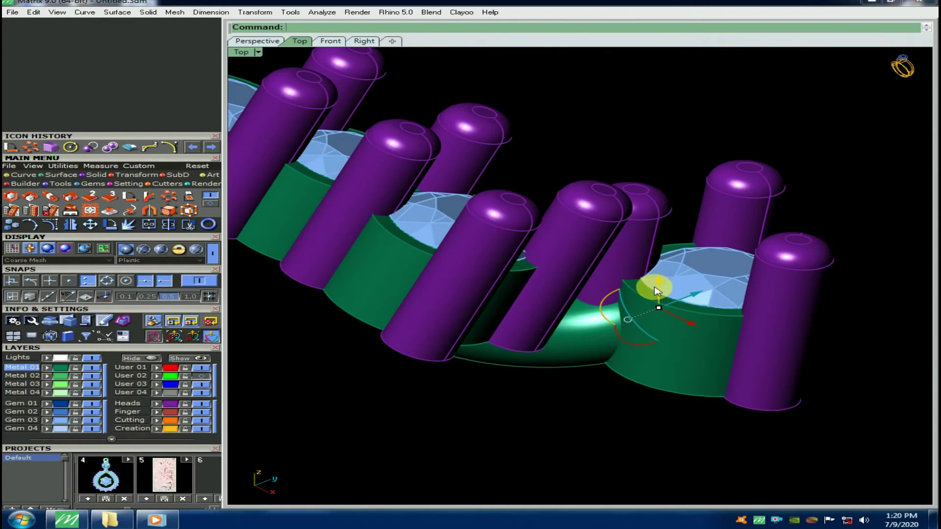
right_click_drag(613, 378, 411, 188)
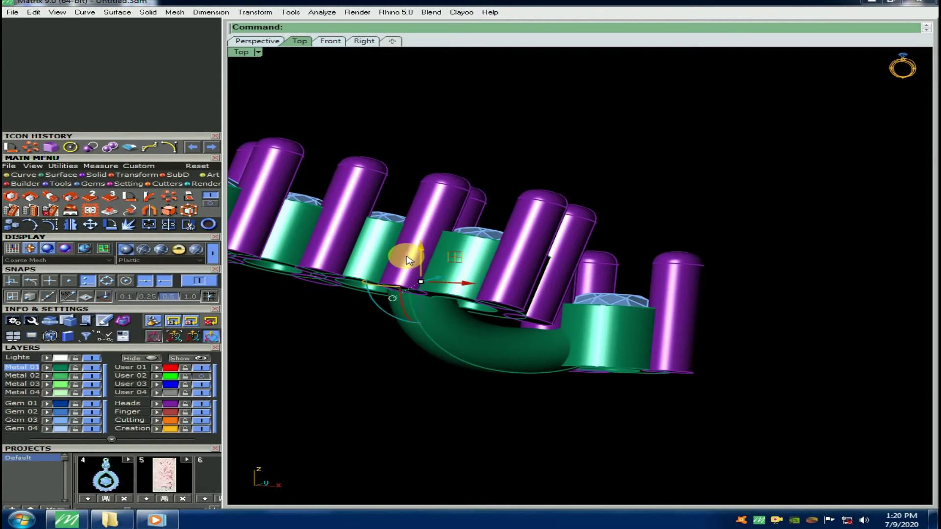
scroll(406, 259, "up", 3)
right_click_drag(447, 312, 448, 247)
right_click_drag(442, 307, 461, 284)
right_click_drag(450, 212, 525, 284)
left_click(524, 285)
scroll(515, 275, "up", 3)
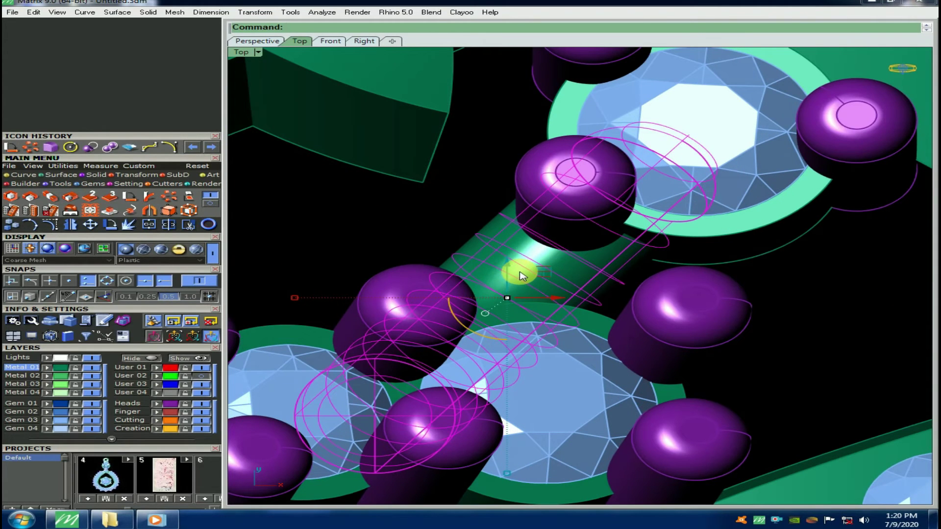
left_click(544, 270)
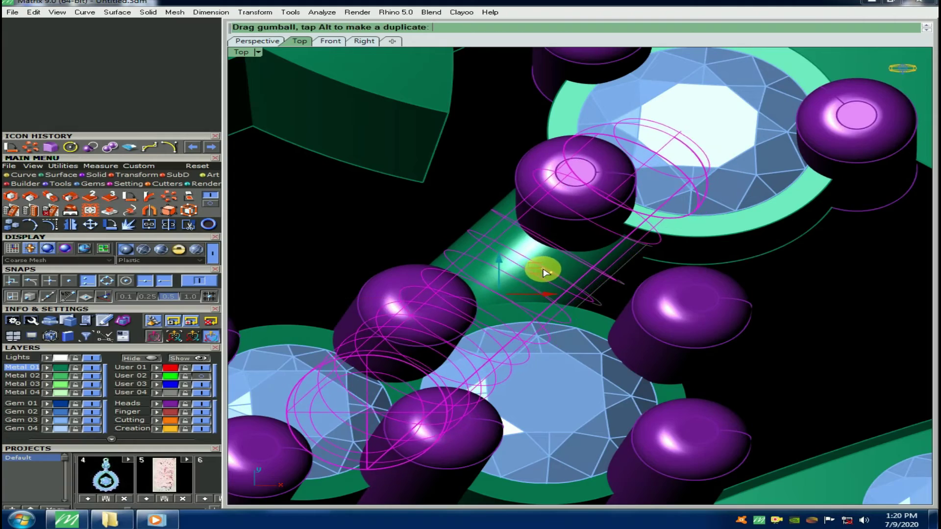
scroll(514, 268, "down", 6)
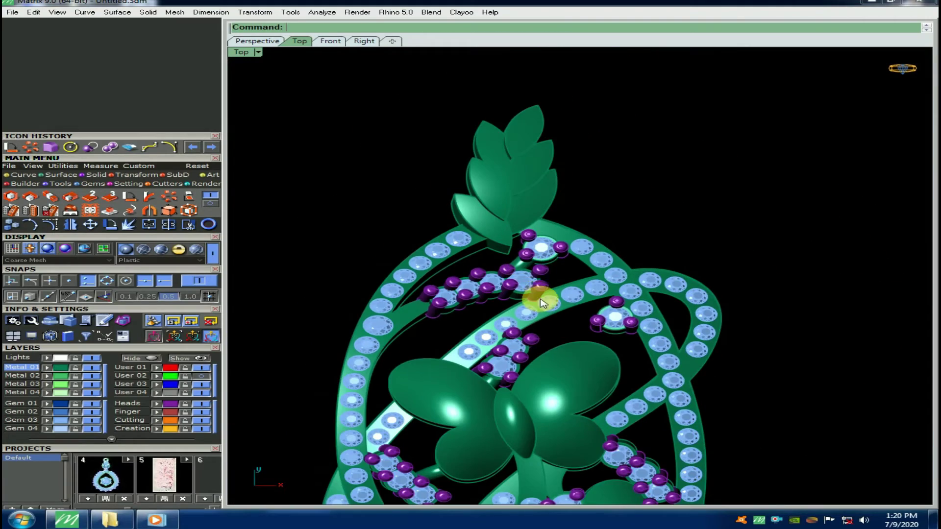
Step: Copy the curved connecting tube and rotate the copy toward the gem-set band beside the prong row
scroll(541, 300, "up", 7)
right_click_drag(584, 269, 441, 208)
key("ctrl+F1")
left_click(374, 190)
right_click(549, 228)
left_click(553, 220)
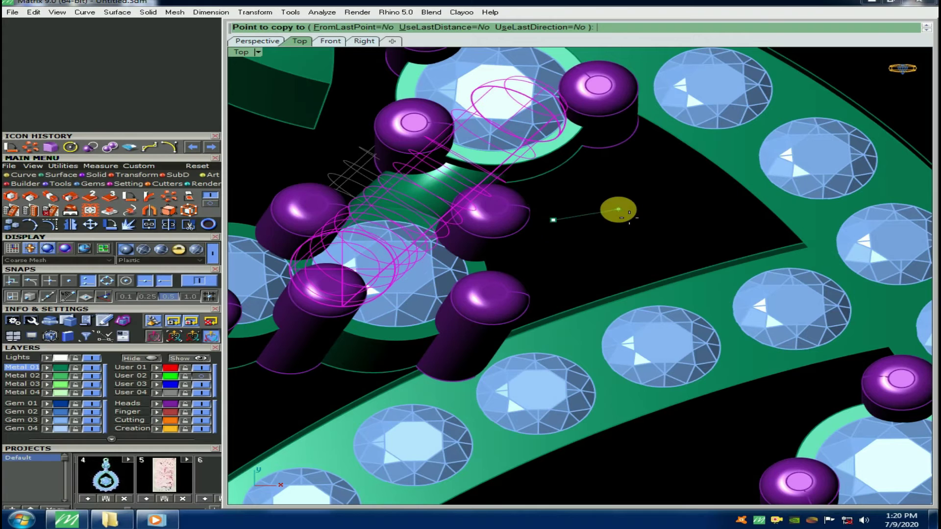
right_click(442, 193)
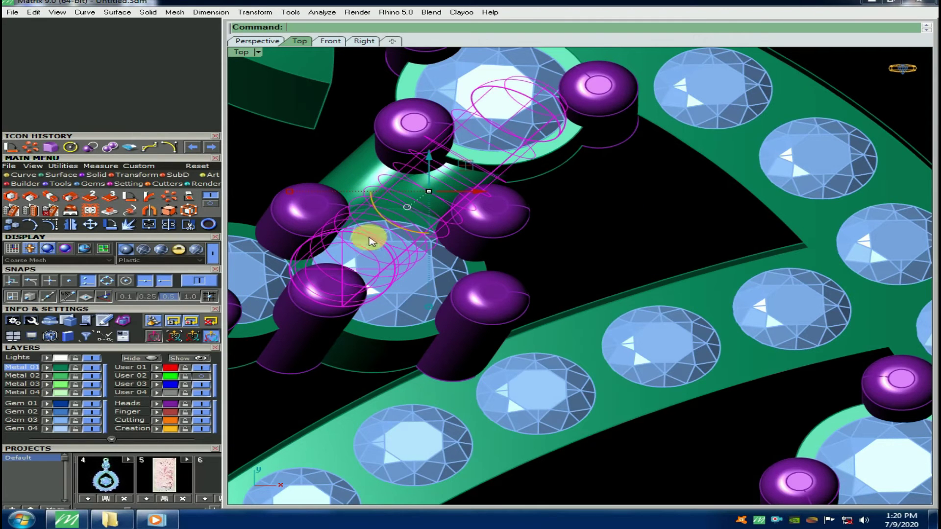
left_click(577, 197)
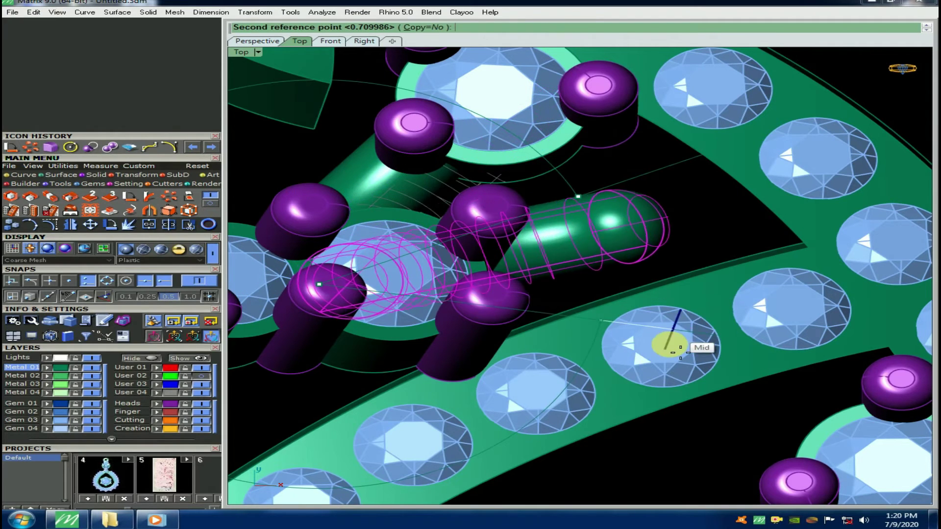
left_click(528, 311)
Step: Move the copied tube beneath the settings so it joins the row's end gem seat to the adjacent band
right_click_drag(446, 336, 463, 169)
right_click_drag(414, 222, 622, 234)
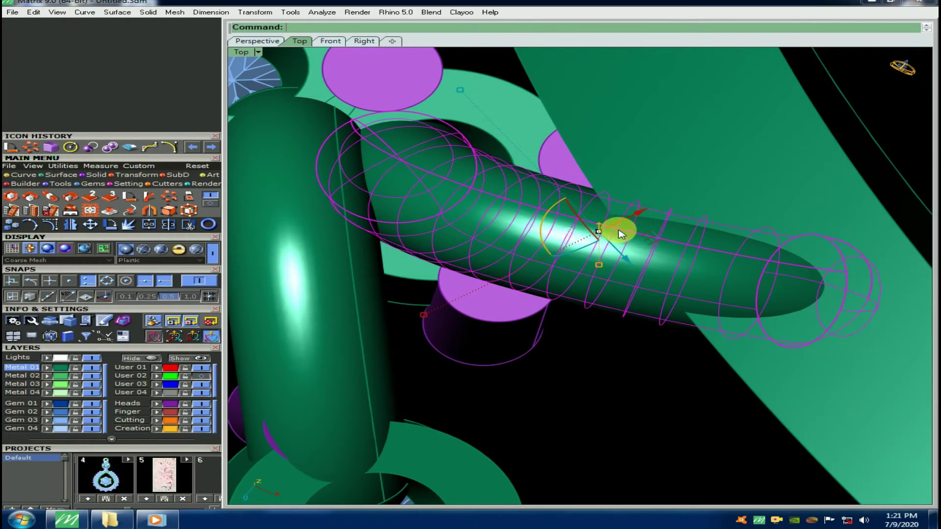
left_click_drag(643, 234, 583, 198)
right_click_drag(583, 197, 586, 245)
left_click_drag(550, 295, 546, 292)
key("Escape")
Step: Rotate the copied tube slightly about its end beneath the gem row to refine its angle toward the band
scroll(534, 263, "down", 4)
right_click_drag(532, 260, 483, 319)
left_click(546, 351)
mouse_move(547, 350)
right_mouse_down()
mouse_move(521, 222)
mouse_move(559, 358)
right_mouse_up()
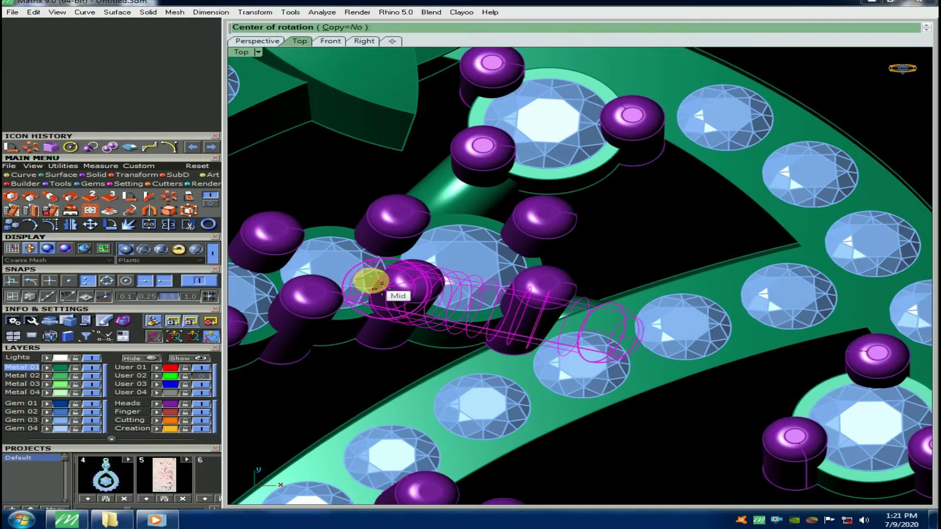
left_click(669, 240)
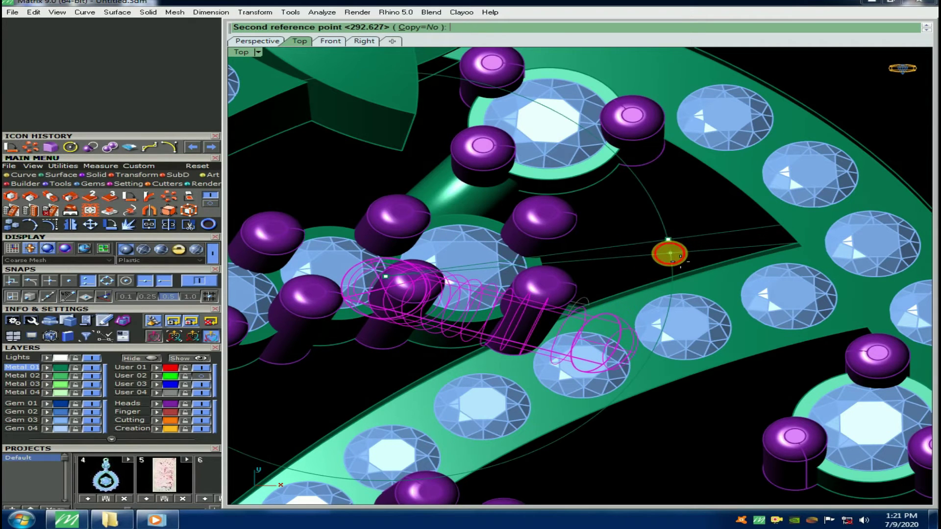
left_click(670, 254)
right_click_drag(542, 294, 552, 256)
key("Home")
scroll(539, 245, "down", 10)
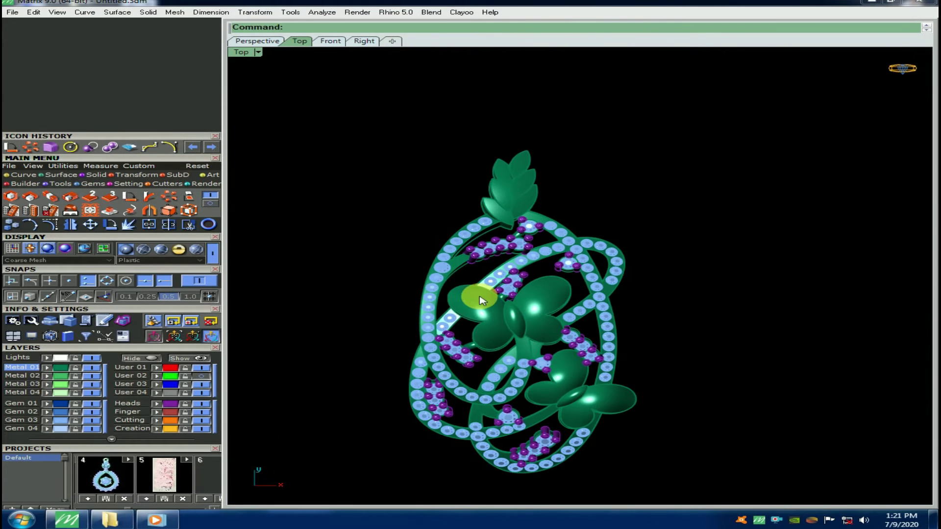
Step: Place a 0.9 mm round gem on the top surface of the lowest leaf above the pendant frame
scroll(512, 196, "up", 5)
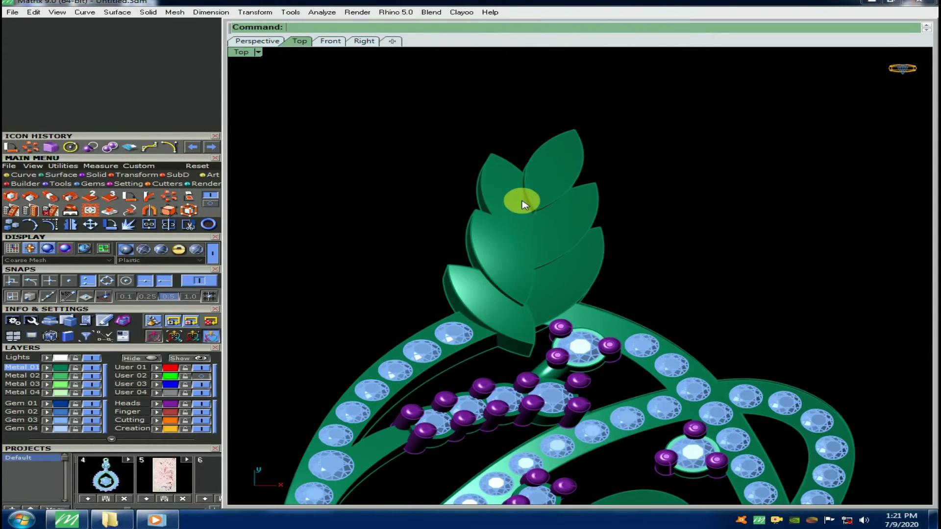
scroll(463, 317, "up", 2)
left_click(462, 317)
scroll(466, 321, "up", 2)
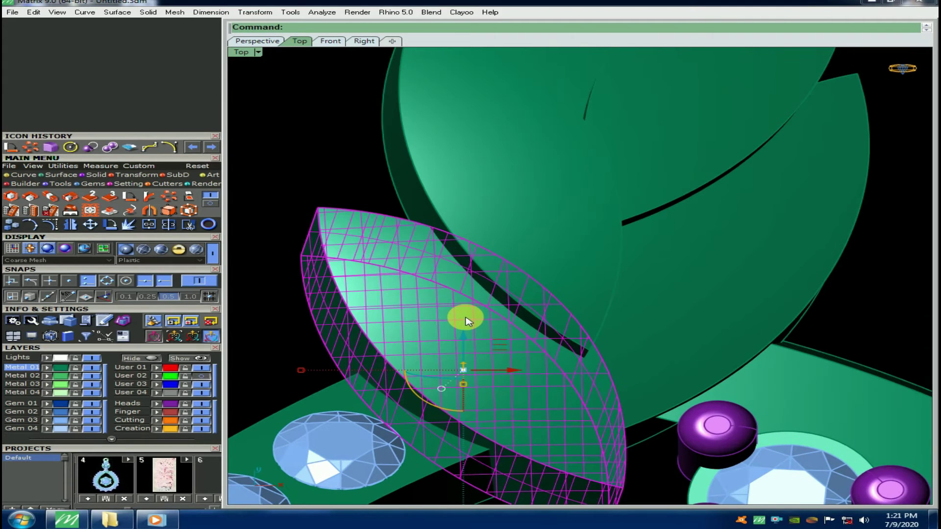
key("F6")
left_click(501, 342)
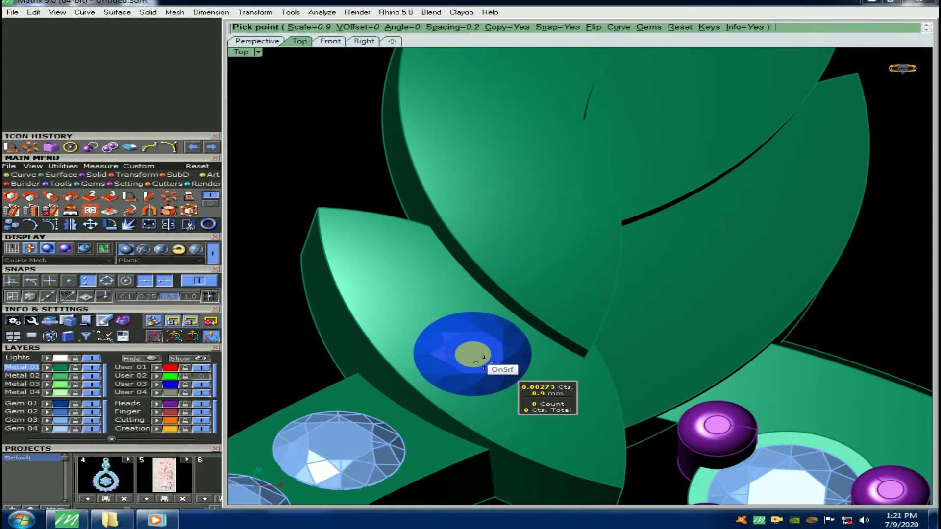
right_click_drag(484, 362, 500, 338)
scroll(499, 337, "up", 2)
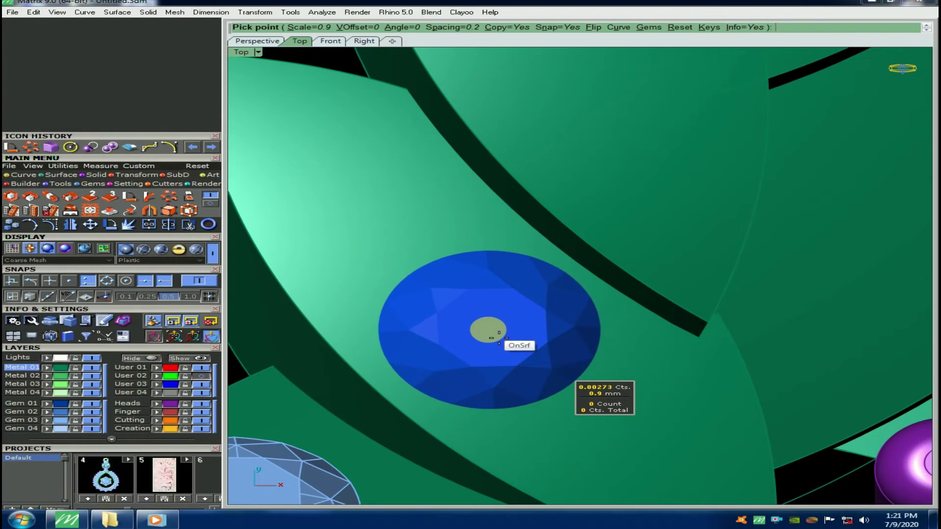
left_click(498, 339)
right_click_drag(550, 384, 472, 273)
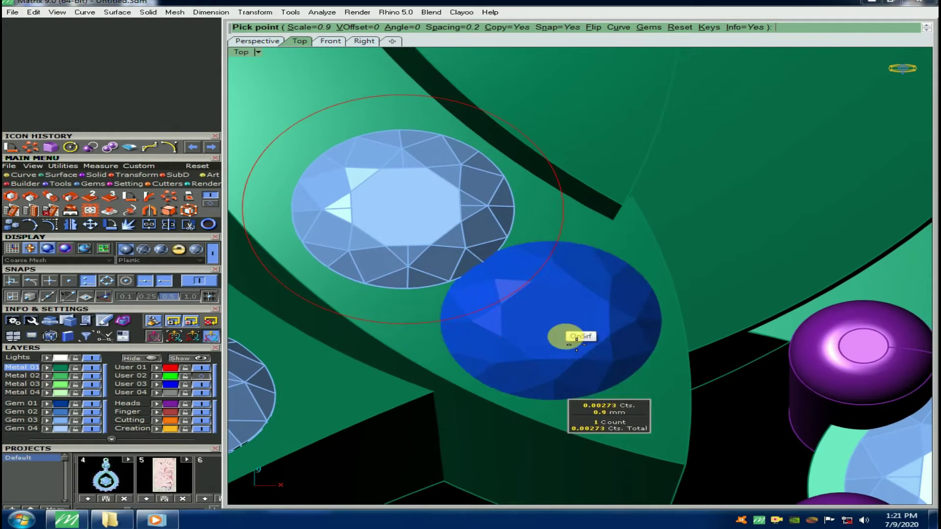
right_click(568, 342)
Step: Delete the trial gem from the lowest leaf
scroll(538, 327, "down", 4)
left_click(506, 297)
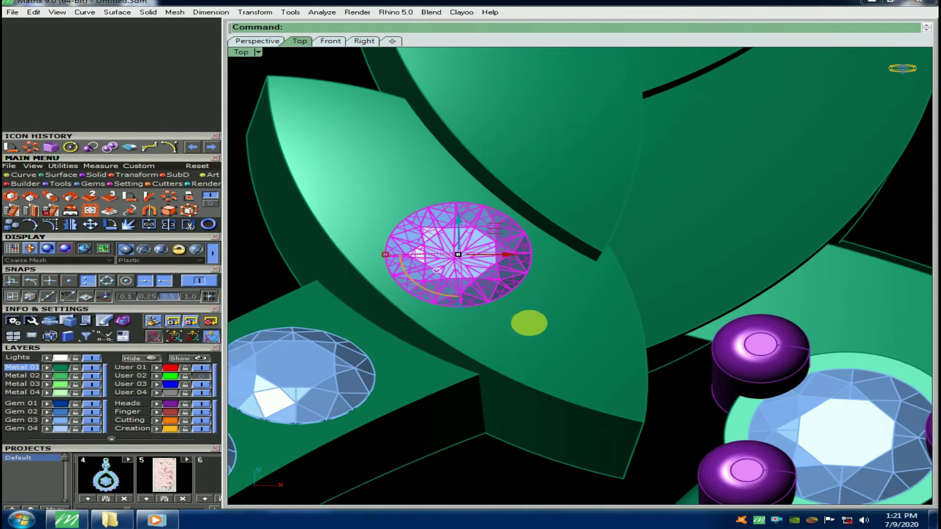
scroll(539, 326, "up", 1)
Step: Place two 0.9 mm gems along the lowest leaf from its base end, with the stone spacing set to 0.15
left_click(553, 332)
right_click(552, 327)
scroll(554, 328, "up", 1)
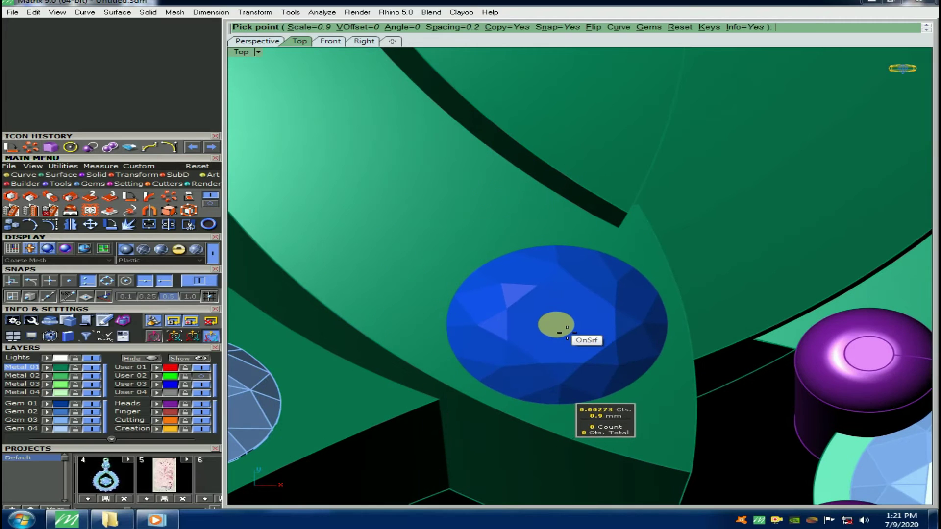
left_click(556, 325)
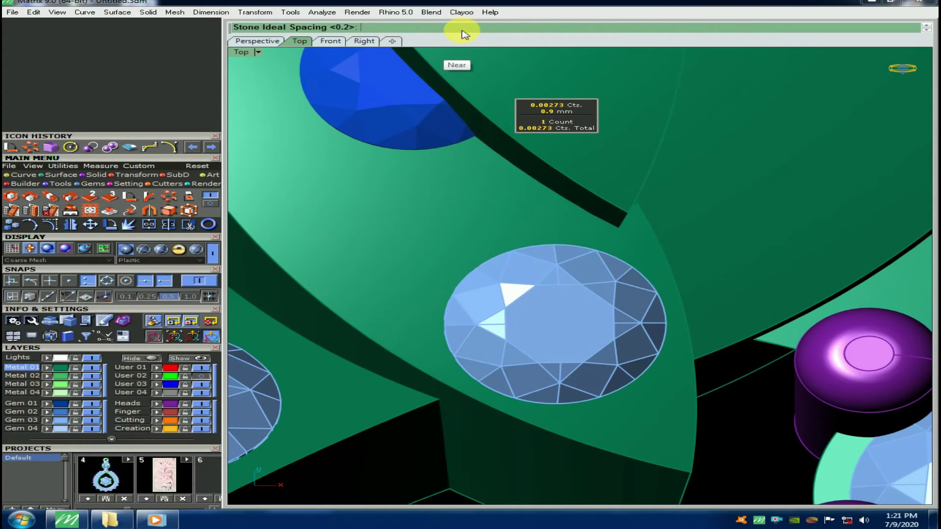
key("Return")
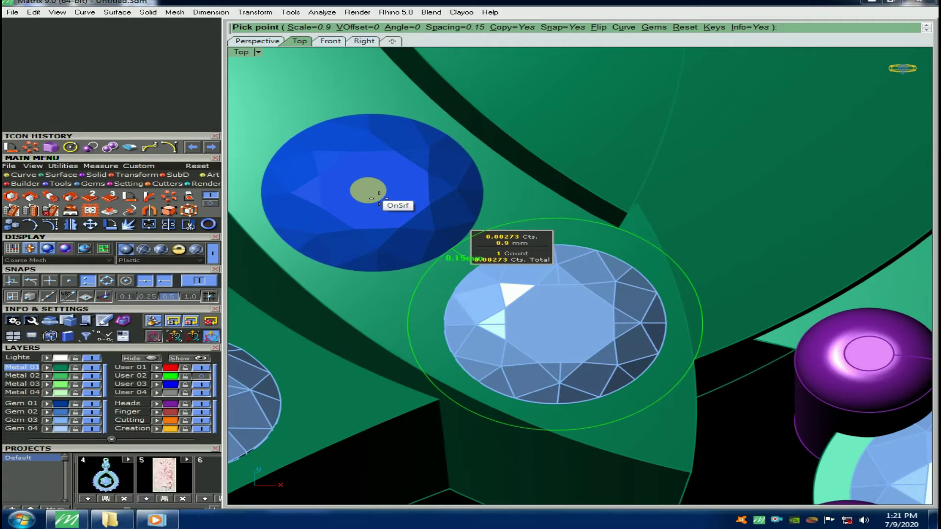
left_click(381, 198)
scroll(372, 191, "down", 2)
scroll(441, 264, "up", 2)
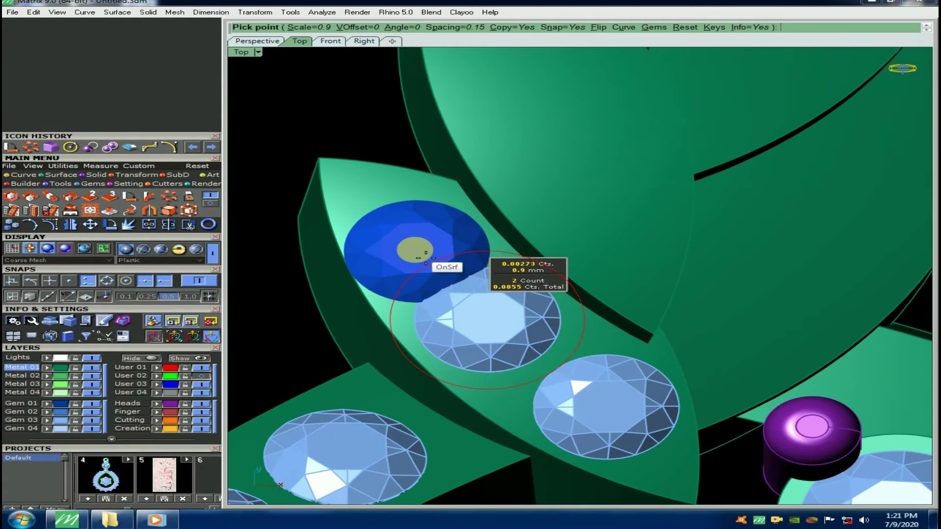
scroll(421, 239, "up", 1)
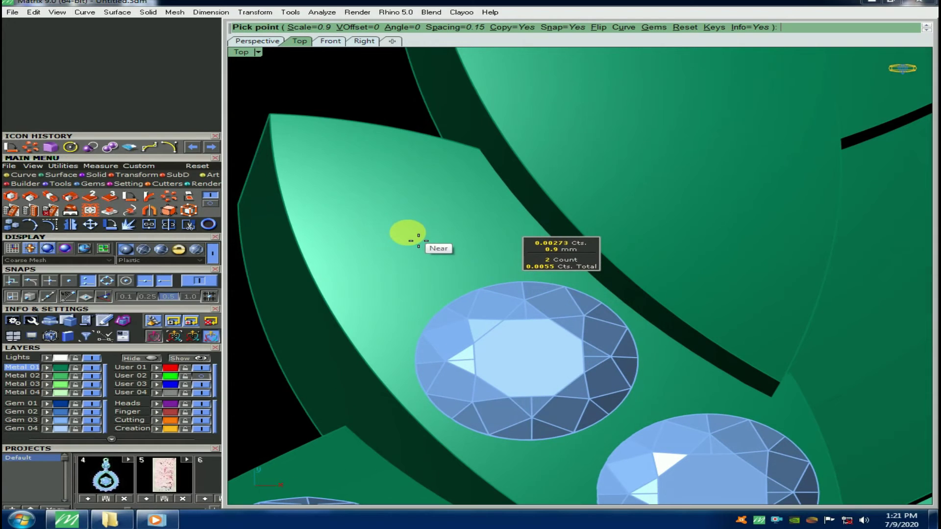
key("Escape")
Step: Remove the neighbouring leaf that overlaps the lowest leaf, and undo the extra deletion
scroll(420, 239, "down", 4)
left_click(563, 222)
right_click_drag(538, 208, 550, 227)
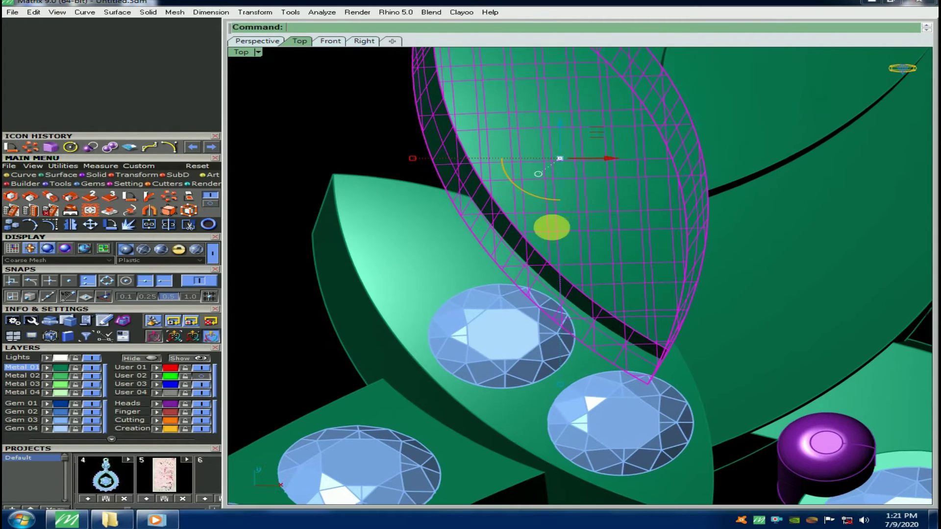
key("Delete")
scroll(456, 261, "up", 4)
left_click(457, 261)
key("Delete")
key("ctrl+z")
Step: Try to place a third 0.9 mm gem near the tip of the lowest leaf with 0.15 spacing
left_click(461, 271)
right_click(475, 264)
left_click(478, 237)
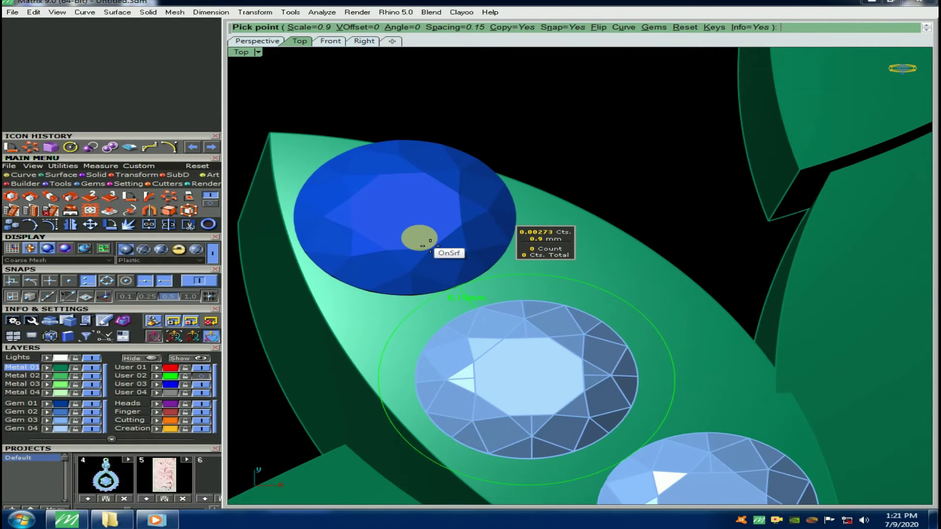
scroll(420, 238, "down", 4)
key("Escape")
Step: Clear the two trial gems from the lowest leaf and restore the removed neighbouring leaf
left_click(500, 317)
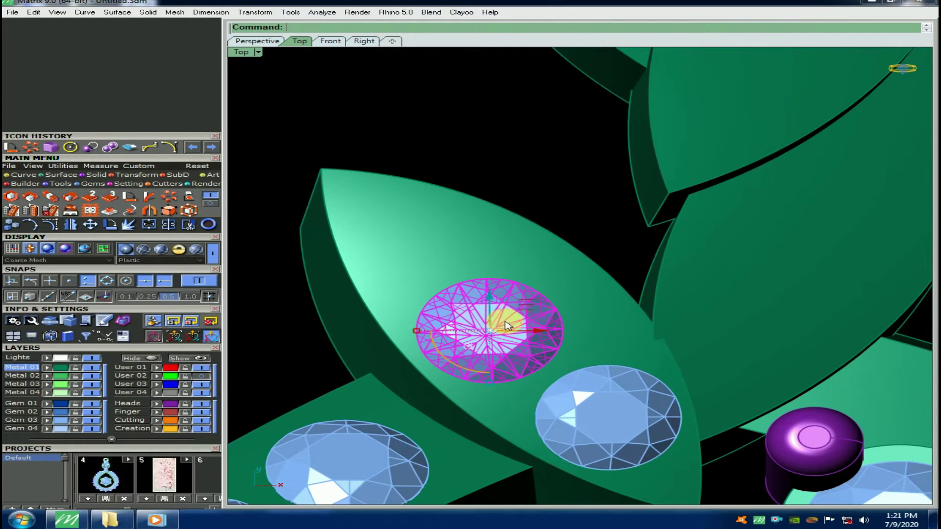
key("Delete")
scroll(431, 246, "down", 3)
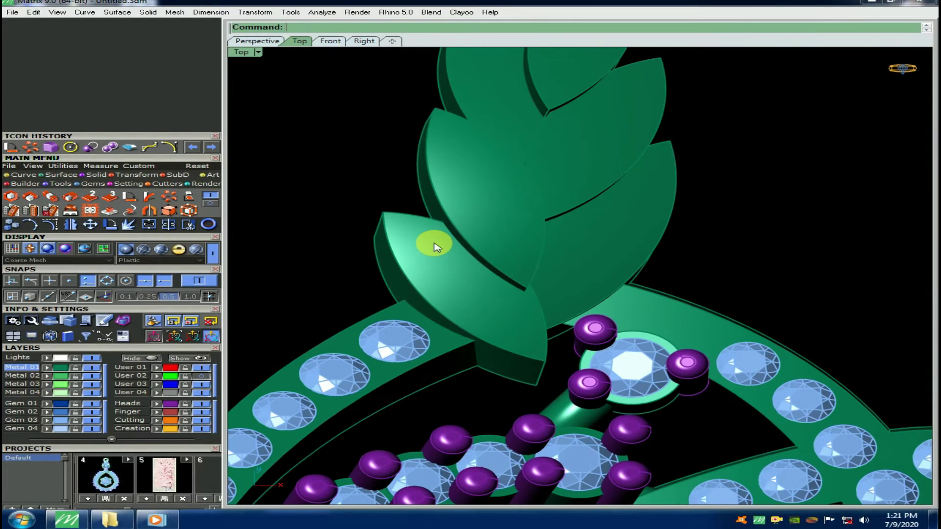
Step: Place a 0.9 mm gem on the surface of the lowest leaf, towards its tip
scroll(465, 268, "down", 2)
left_click(460, 271)
scroll(476, 304, "up", 5)
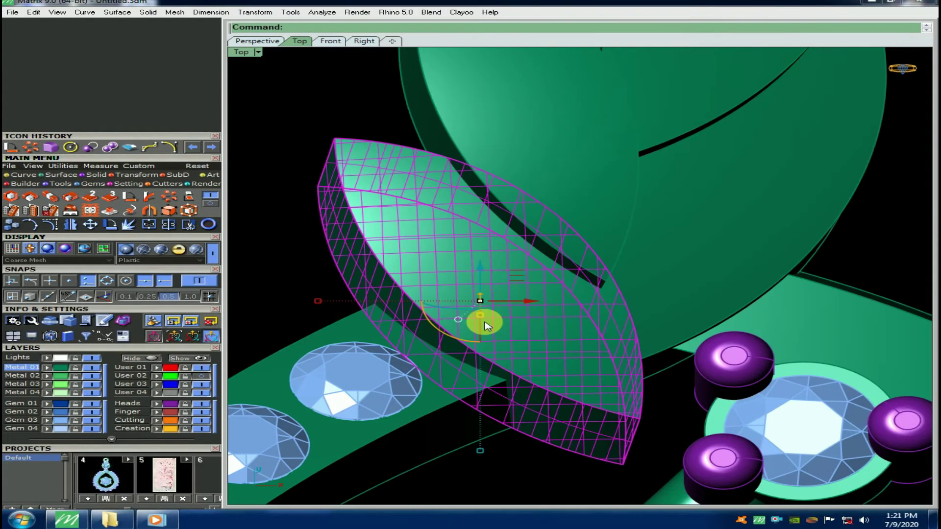
scroll(509, 299, "up", 3)
left_click_drag(507, 276, 496, 282)
key("Escape")
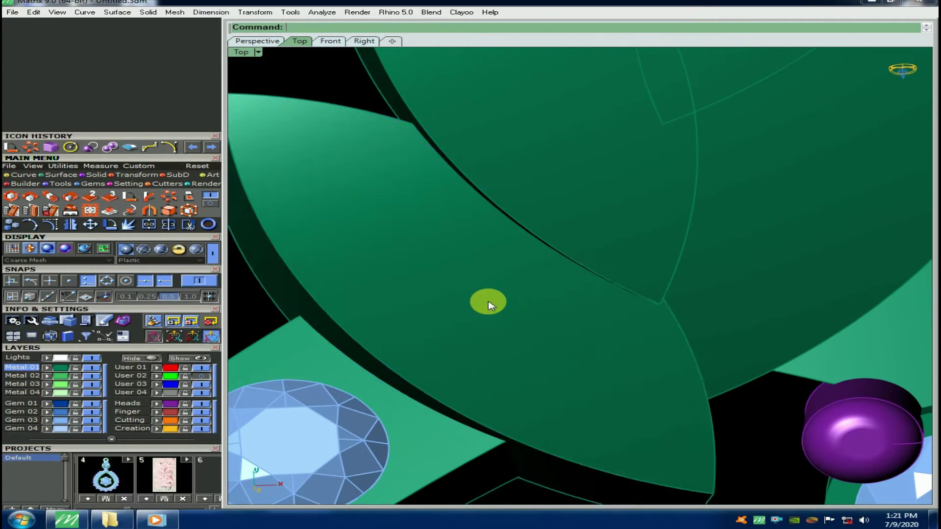
scroll(499, 199, "down", 3)
scroll(471, 287, "up", 3)
left_click(470, 288)
scroll(468, 293, "up", 2)
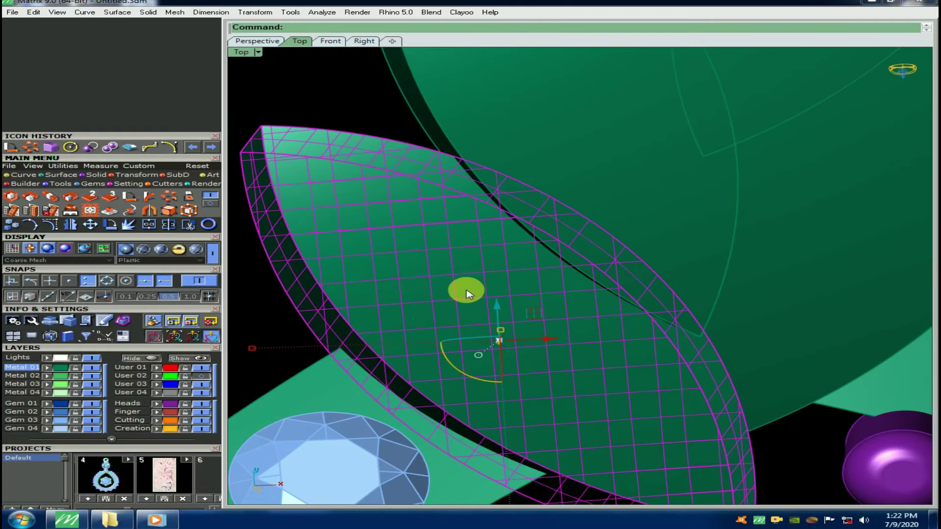
key("F6")
left_click(492, 317)
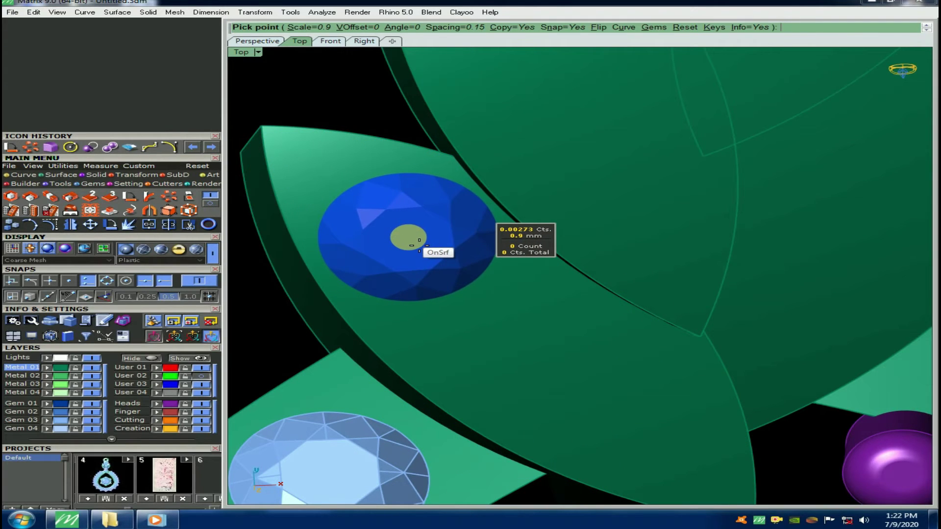
left_click(419, 245)
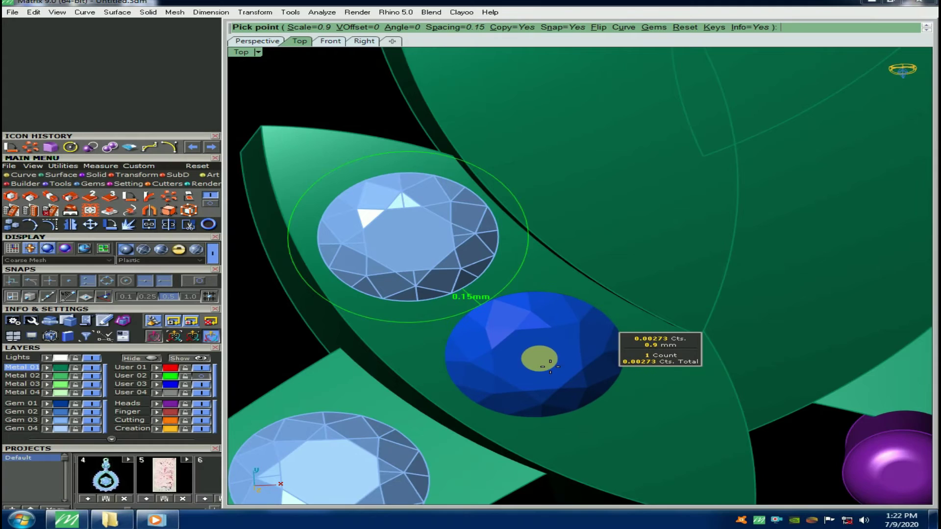
Step: Add a 1 mm gem to the lowest leaf beside the first one, towards the base, with 0.15 spacing
scroll(550, 367, "up", 2)
key("Up")
left_click(552, 369)
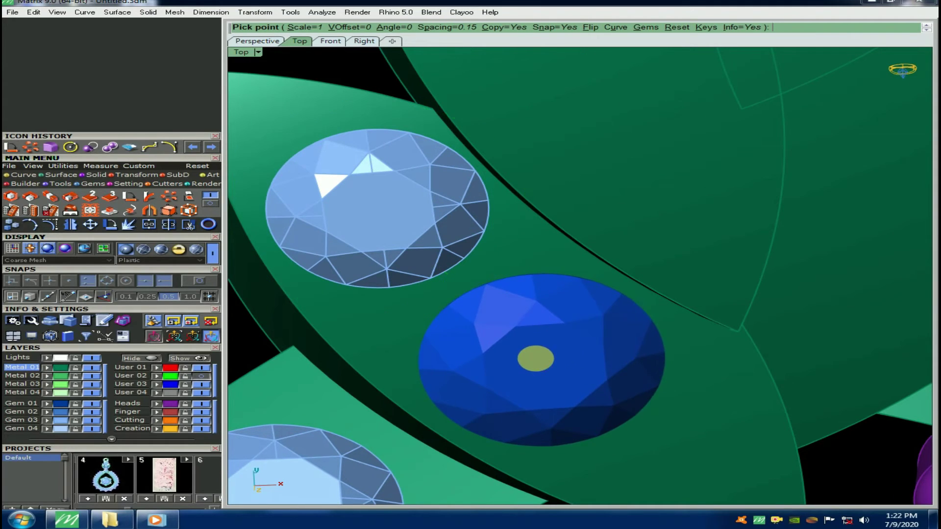
scroll(456, 285, "down", 5)
right_click(544, 330)
mouse_move(512, 338)
right_mouse_down("ctrl+shift")
mouse_move(472, 301)
mouse_move(466, 350)
mouse_move(521, 248)
mouse_move(517, 337)
right_mouse_up("ctrl+shift")
scroll(517, 337, "down", 4)
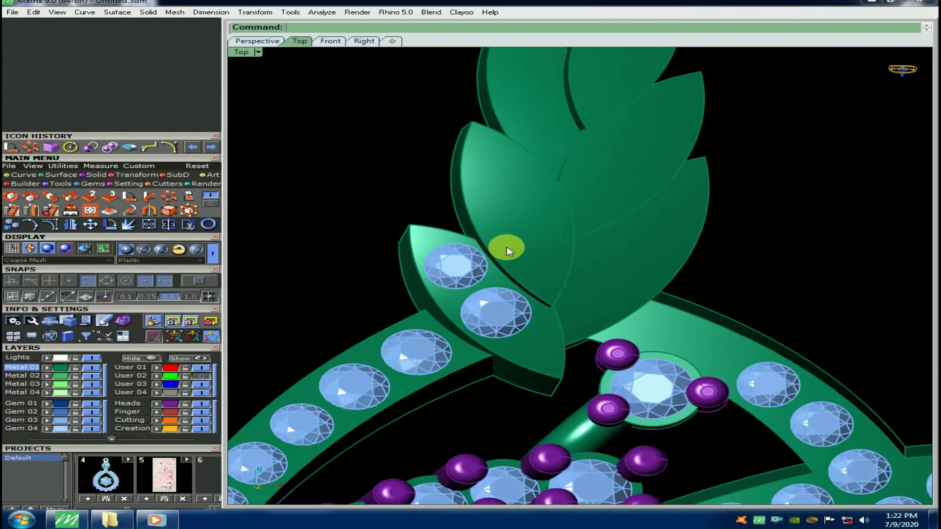
Step: Try a 1.1 mm gem on the second leaf above the lowest one, and delete it
scroll(505, 214, "up", 2)
right_click(506, 214)
scroll(516, 214, "up", 2)
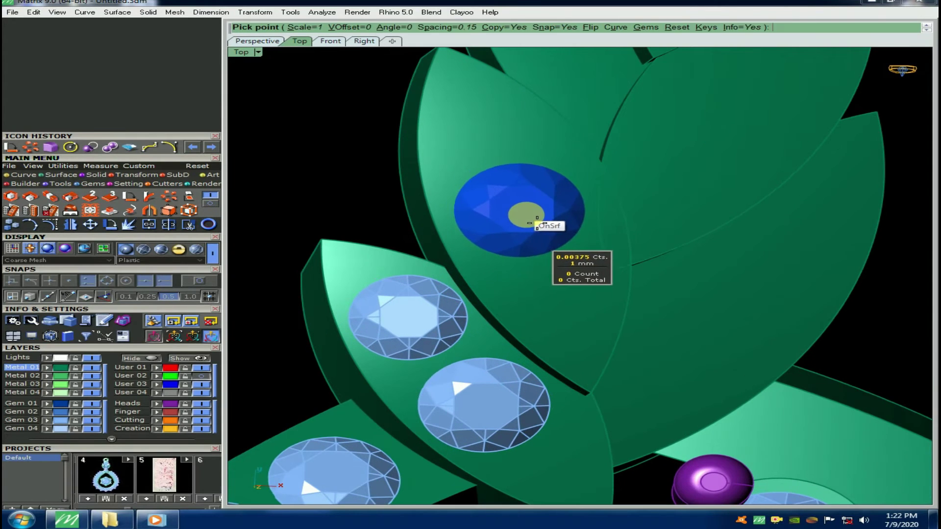
scroll(540, 225, "up", 1)
key("Up")
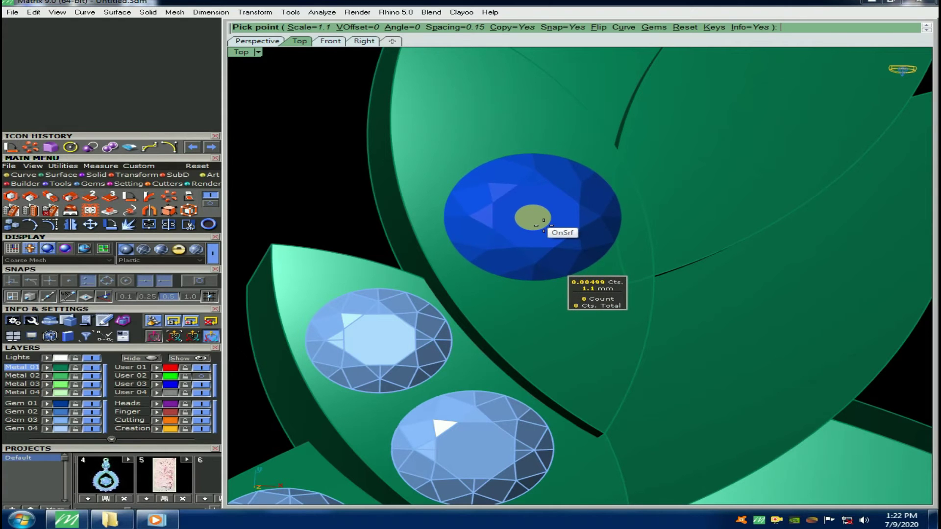
left_click(544, 223)
scroll(567, 342, "down", 3)
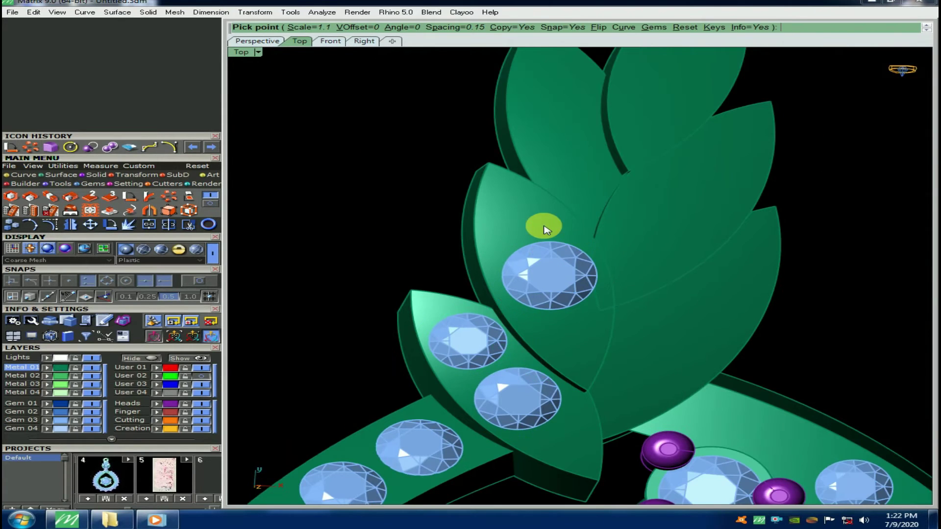
right_click(544, 226)
scroll(544, 227, "up", 3)
left_click(542, 272)
scroll(541, 270, "up", 3)
key("Delete")
Step: Place a 1 mm gem near the tip of the second leaf and set the stone spacing to 0.2
left_click(514, 234)
right_click(513, 234)
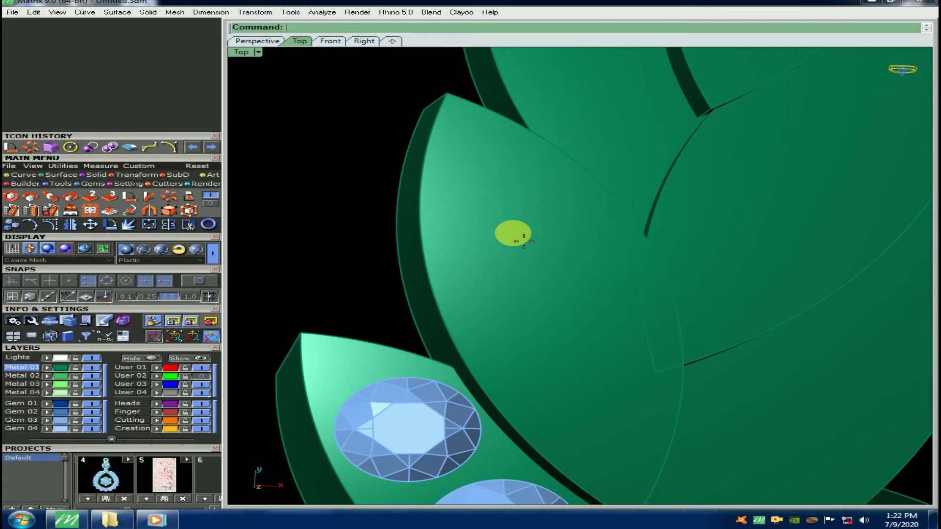
right_click(524, 241)
scroll(529, 243, "up", 2)
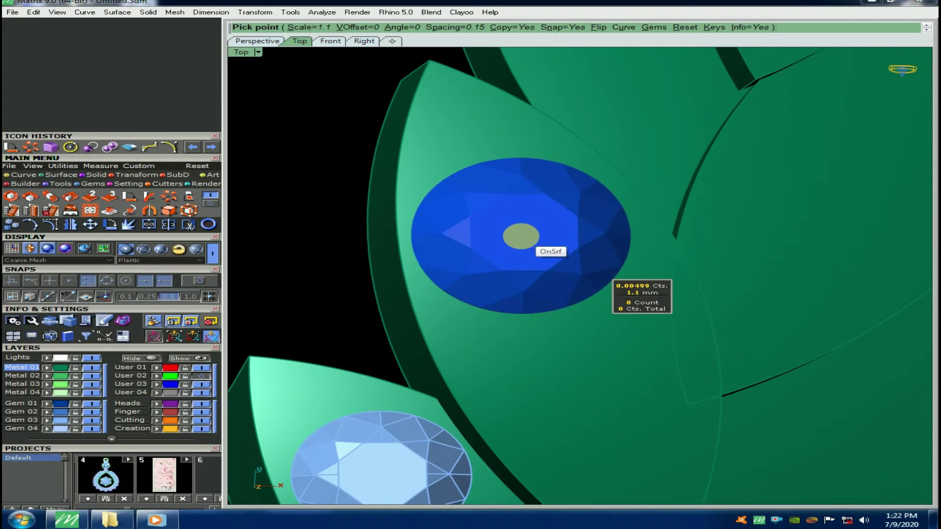
key("Down")
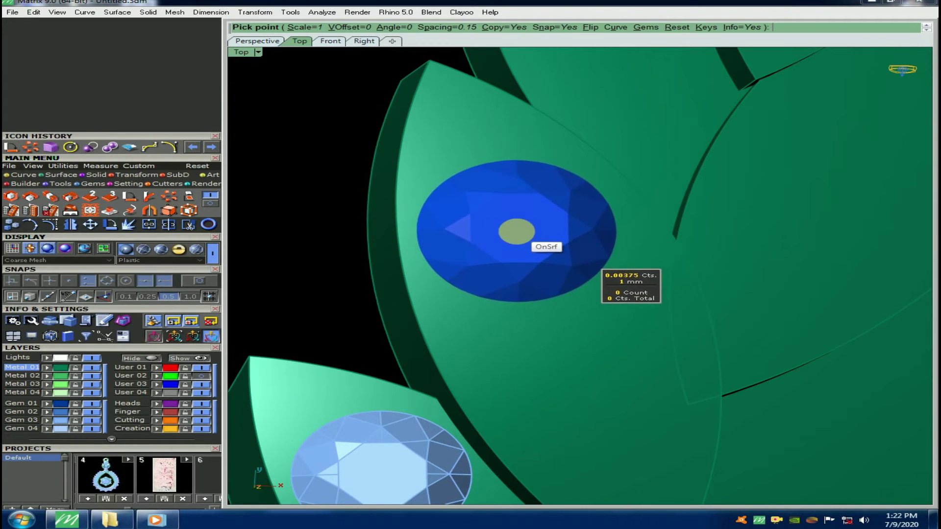
left_click(517, 231)
scroll(578, 358, "down", 3)
scroll(588, 378, "up", 3)
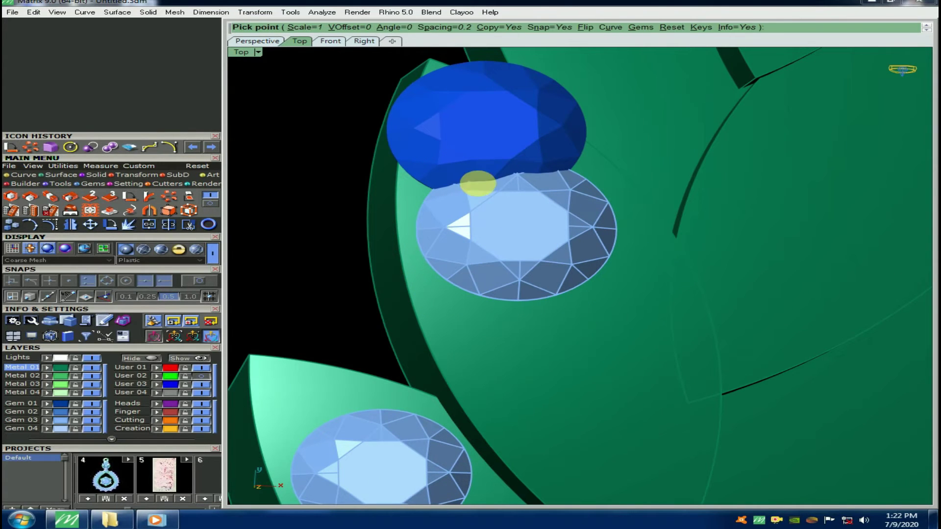
scroll(510, 246, "down", 3)
scroll(514, 258, "up", 3)
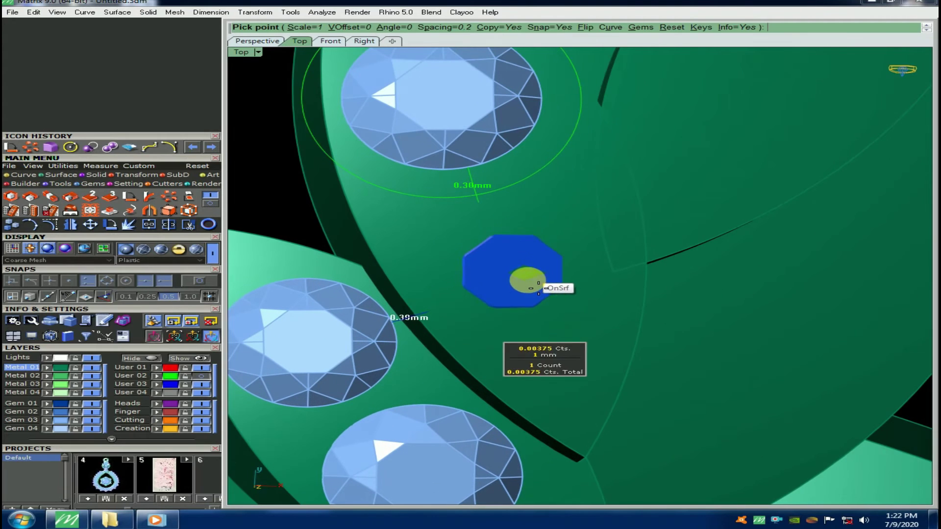
key("Escape")
Step: Isolate the second leaf together with its gem, hiding the rest of the pendant
scroll(515, 258, "down", 2)
left_click(484, 158)
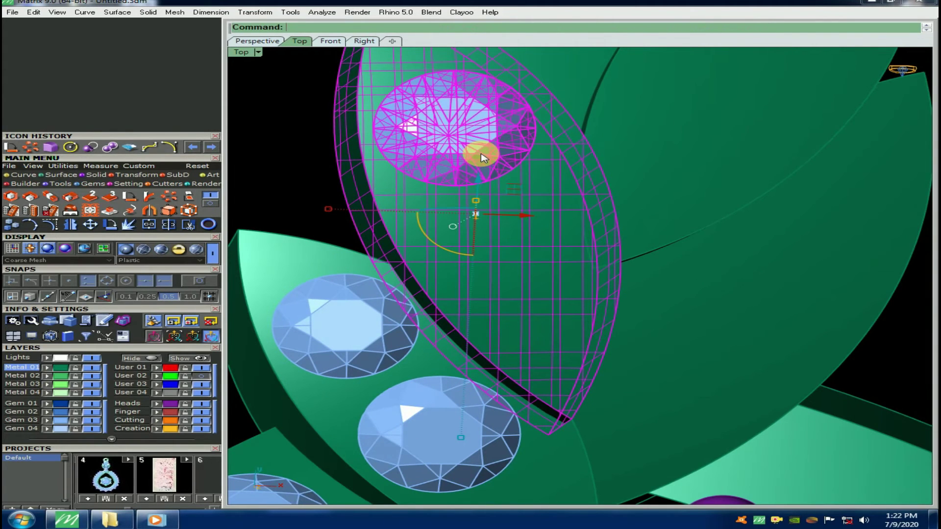
key("Return")
key("ctrl+h")
Step: Place a second 1 mm gem on the isolated leaf, towards its base, with 0.2 spacing from the first gem
left_click(510, 258)
scroll(499, 249, "up", 2)
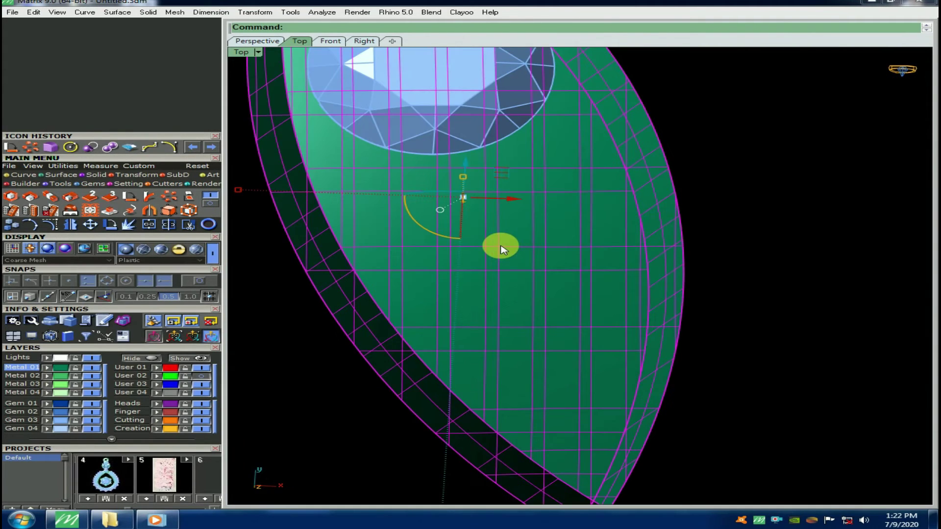
key("F6")
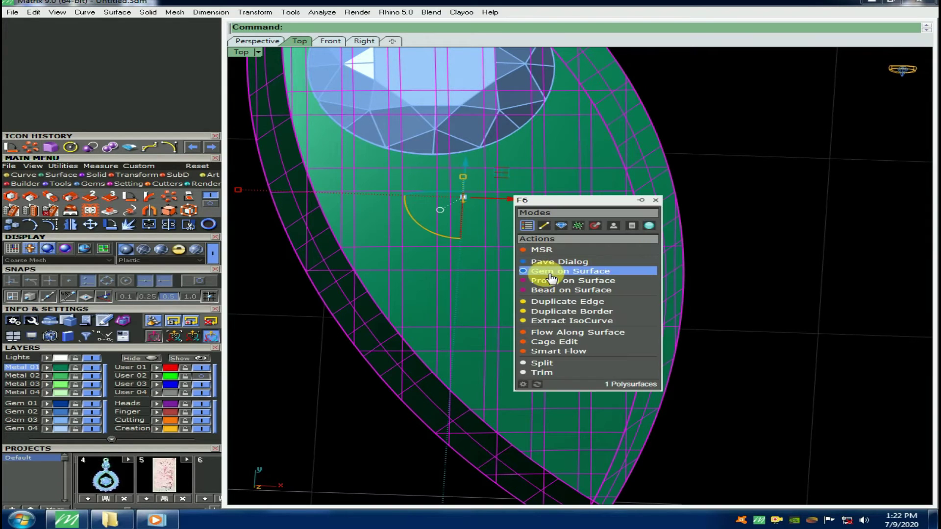
left_click(551, 276)
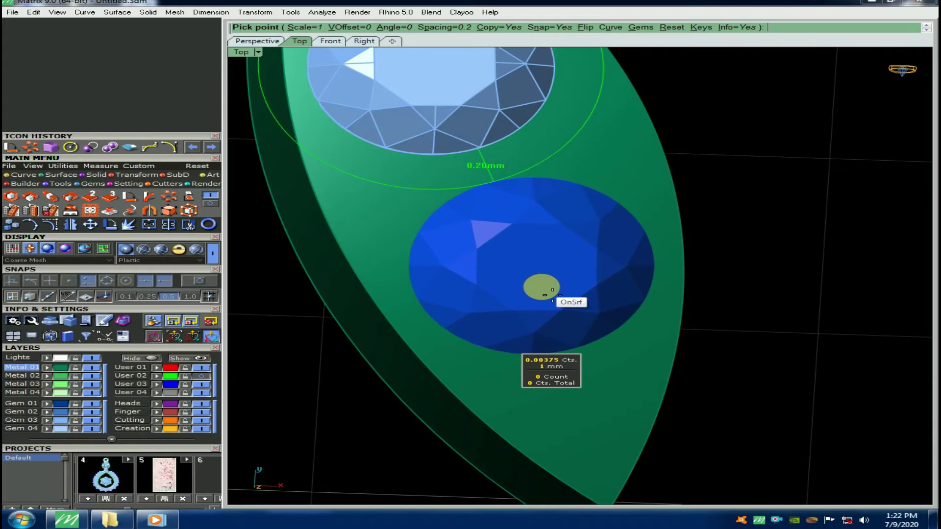
left_click(553, 290)
key("Return")
Step: Nudge the tip-end gem on the isolated leaf slightly sideways across the leaf's width
scroll(530, 275, "down", 5)
scroll(519, 232, "up", 3)
left_click(528, 265)
scroll(614, 216, "up", 1)
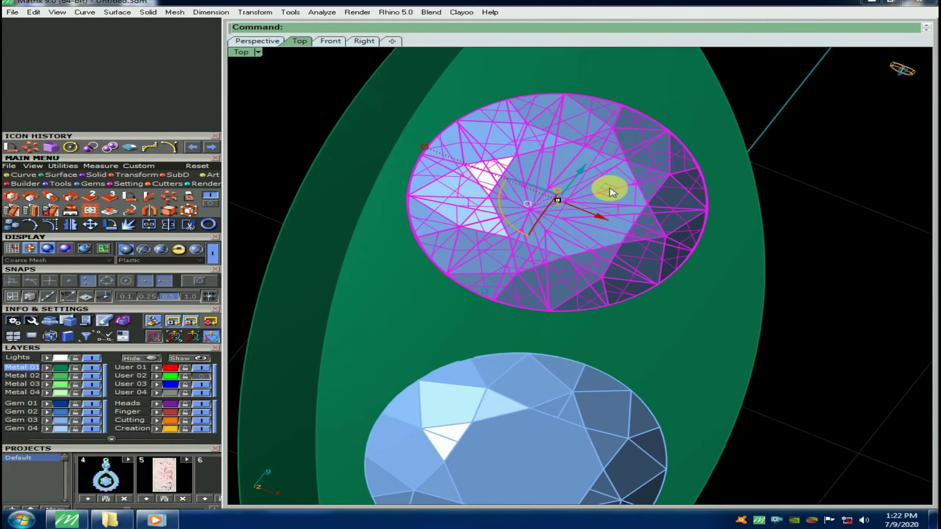
left_click_drag(612, 187, 624, 191)
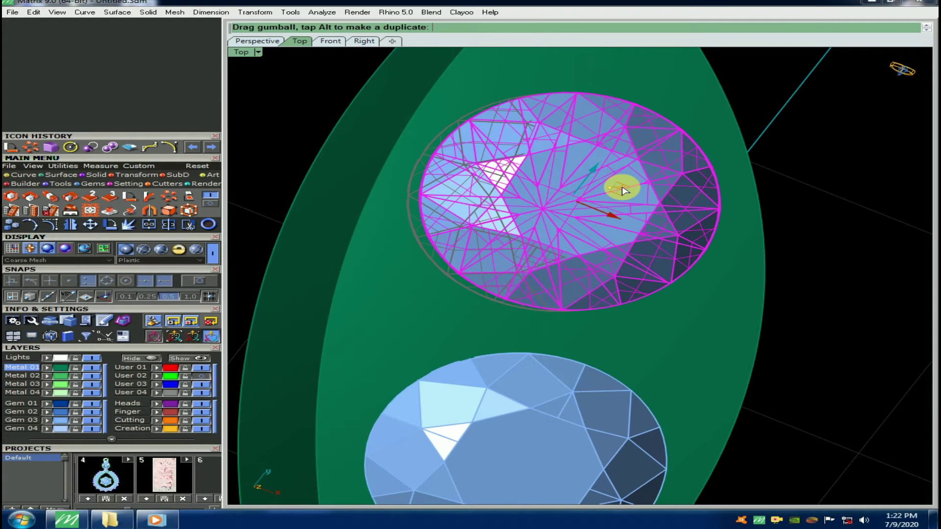
key("Escape")
Step: Bring back the hidden parts of the pendant and restore the straight Top view
scroll(583, 265, "down", 7)
right_click_drag(579, 289, 670, 328)
key("ctrl+alt+h")
key("ctrl+F1")
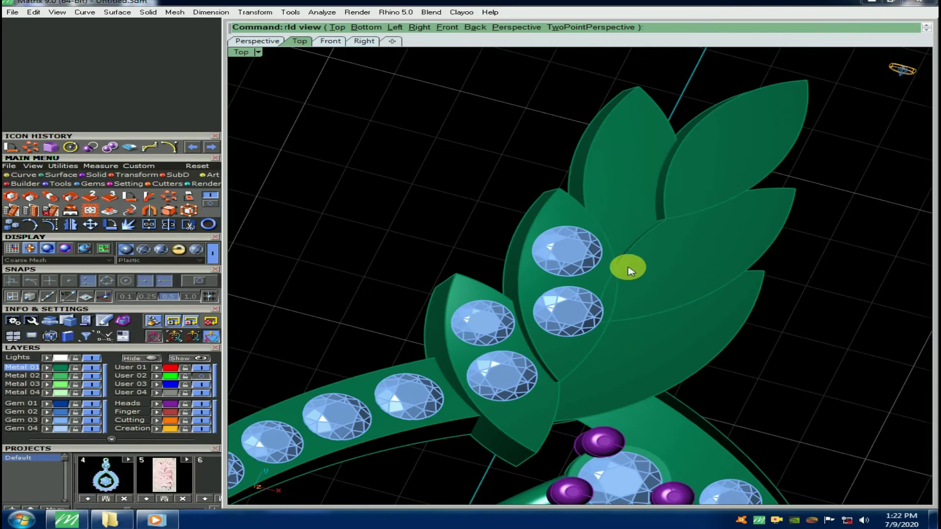
Step: Try two 1 mm gems along the topmost leaf with 0.2 spacing, starting from its tip end
scroll(581, 175, "up", 1)
left_click(581, 175)
right_click_drag(622, 170, 588, 212)
key("Escape")
right_click_drag(649, 187, 620, 271)
left_click(625, 216)
scroll(626, 216, "up", 6)
middle_click(628, 221)
left_click(643, 235)
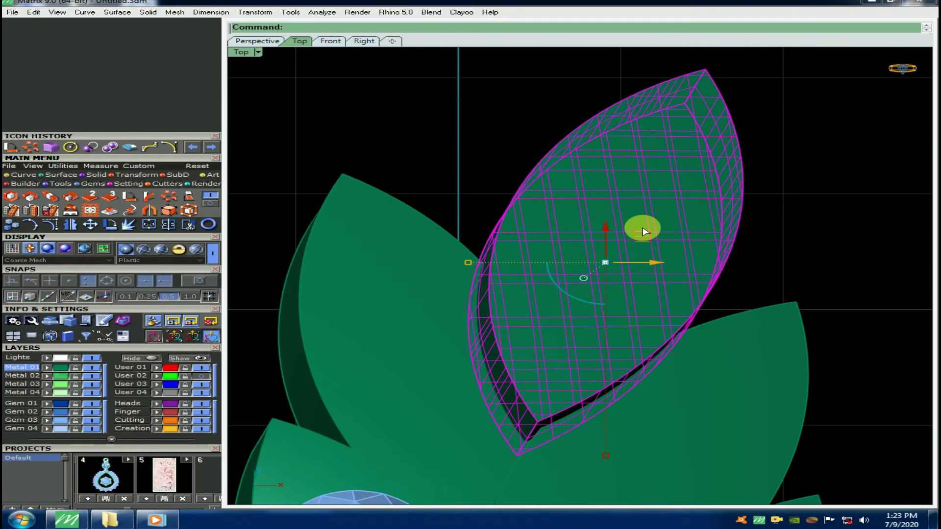
right_click_drag(634, 259, 365, 231, "ctrl+shift")
right_click_drag(514, 289, 464, 275, "ctrl+shift")
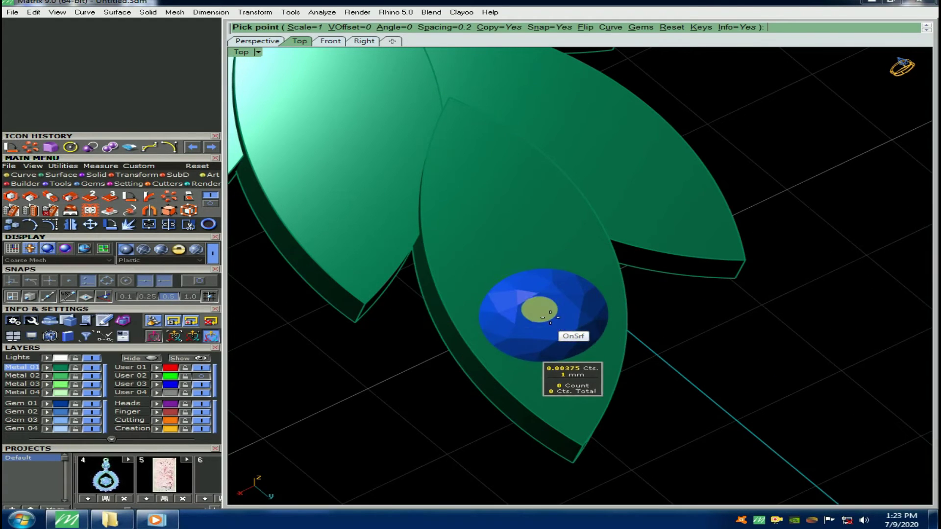
key("Escape")
scroll(552, 328, "up", 2)
left_click(552, 326)
right_click(552, 325)
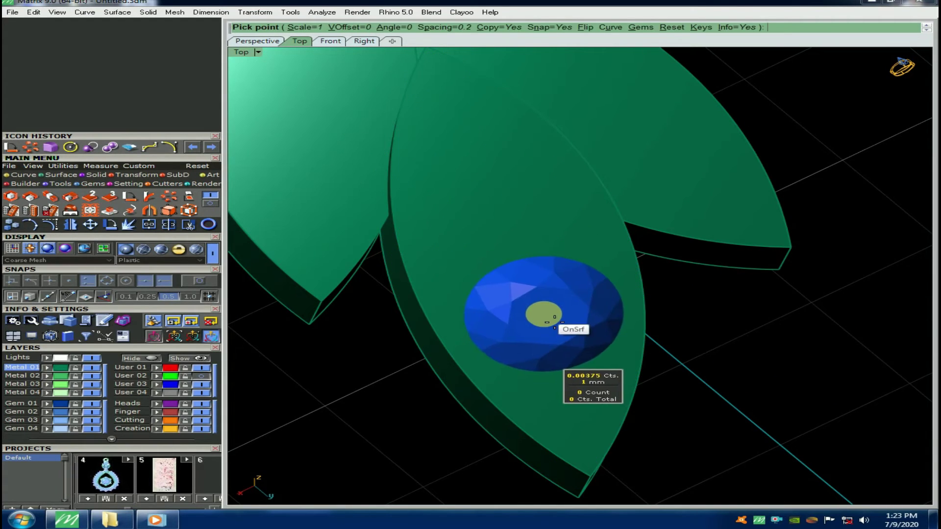
left_click(554, 322)
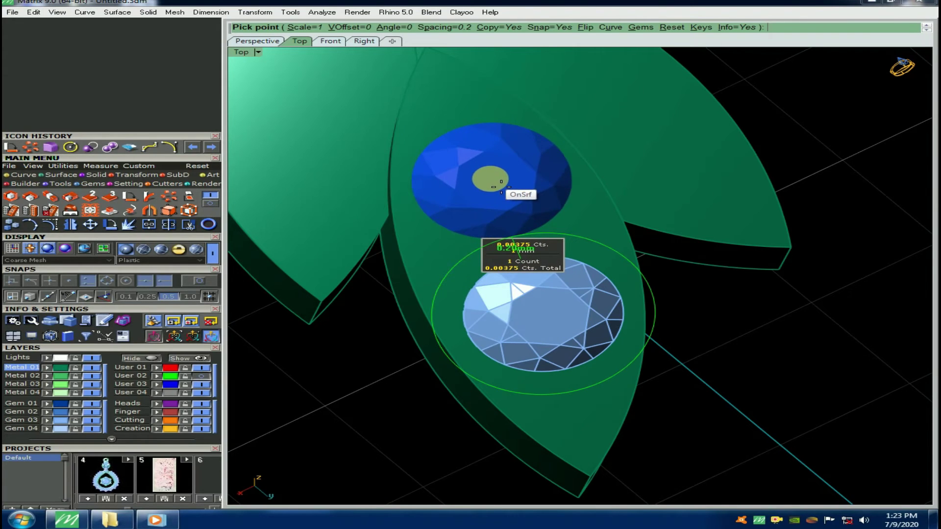
left_click(498, 188)
right_click(499, 188)
Step: Cancel the adjustment of the two gems on the topmost leaf and delete both
left_click(551, 282)
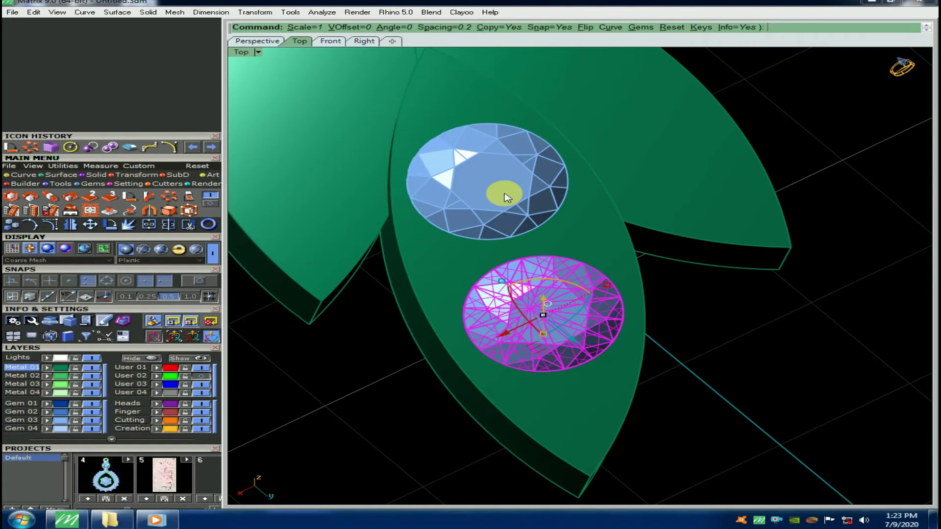
left_click(507, 197, "shift")
left_click(540, 197)
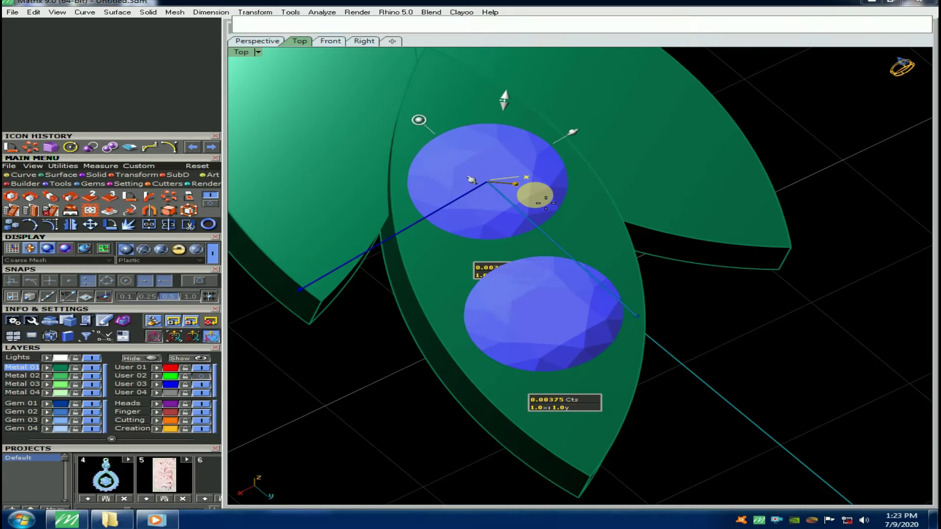
right_click(549, 298)
right_click_drag(550, 299, 522, 300)
left_click(519, 297)
key("Delete")
left_click(539, 177)
key("Delete")
Step: Place two 1 mm gems along the topmost leaf with 0.2 spacing, starting from its base end
left_click(521, 357)
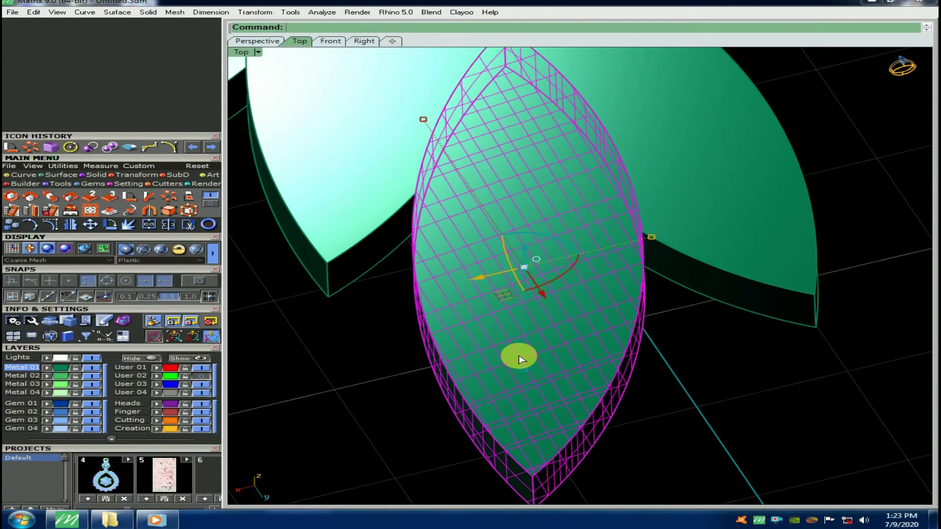
right_click(519, 356)
right_click(528, 226)
left_click(530, 235)
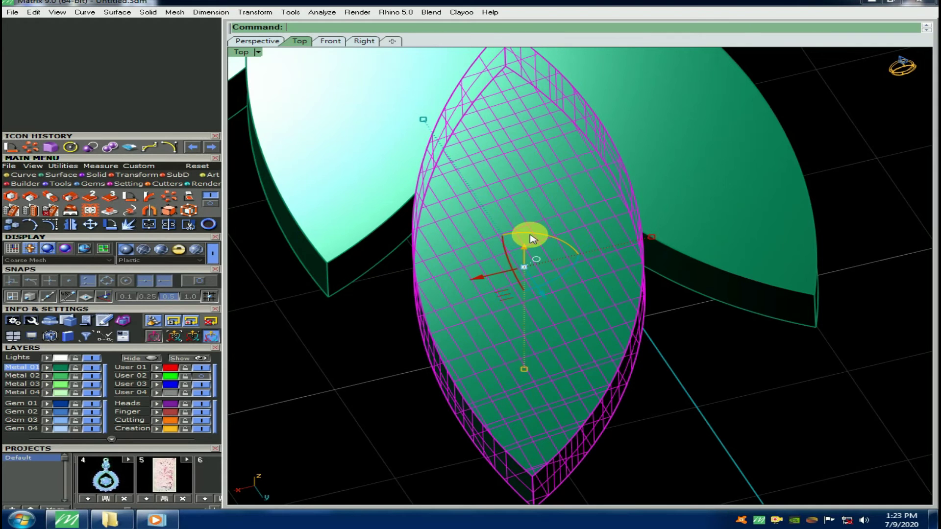
key("F6")
left_click(568, 259)
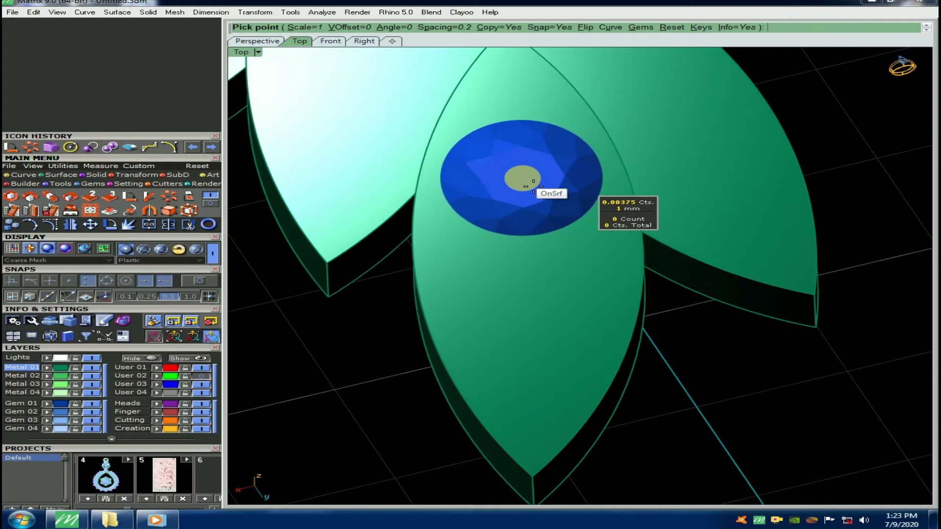
left_click(533, 186)
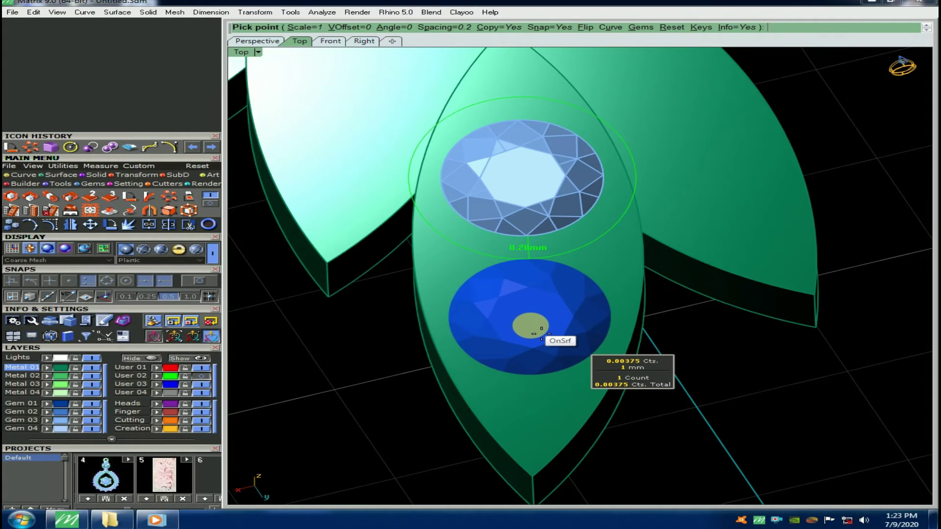
left_click(533, 327)
key("Return")
Step: Place a 1 mm gem near the base of the leaf below the topmost leaf with 0.2 spacing, and set the gem scale to 1.1
scroll(562, 336, "down", 5)
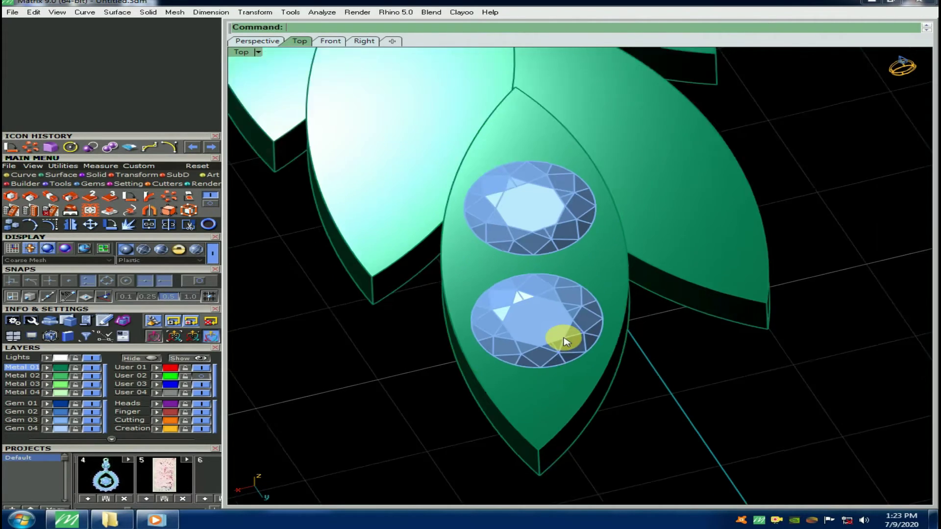
scroll(484, 197, "up", 4)
left_click(478, 193)
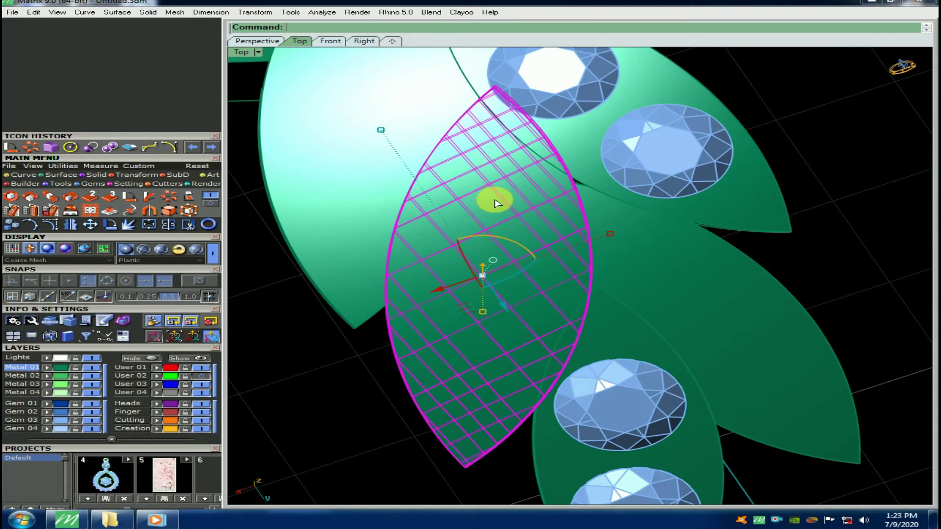
key("Return")
scroll(495, 202, "up", 2)
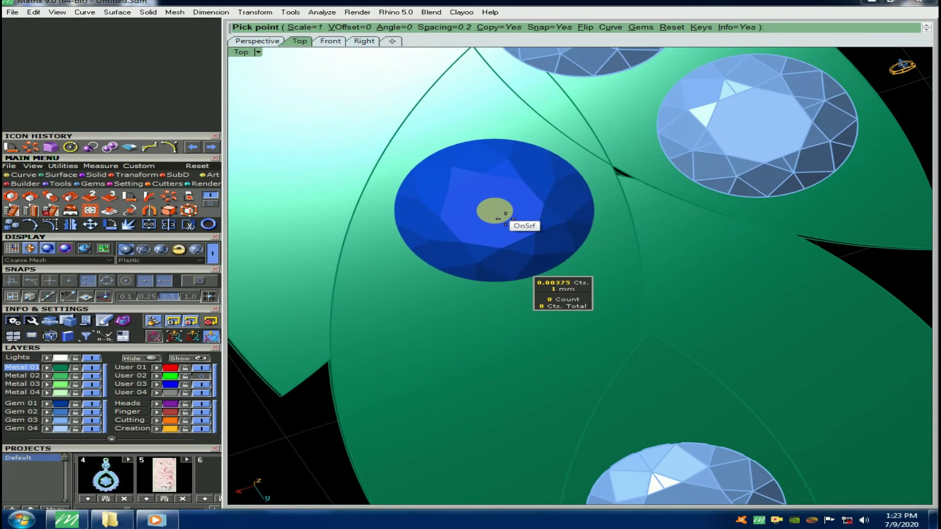
left_click(494, 211)
scroll(494, 211, "down", 2)
scroll(479, 315, "up", 2)
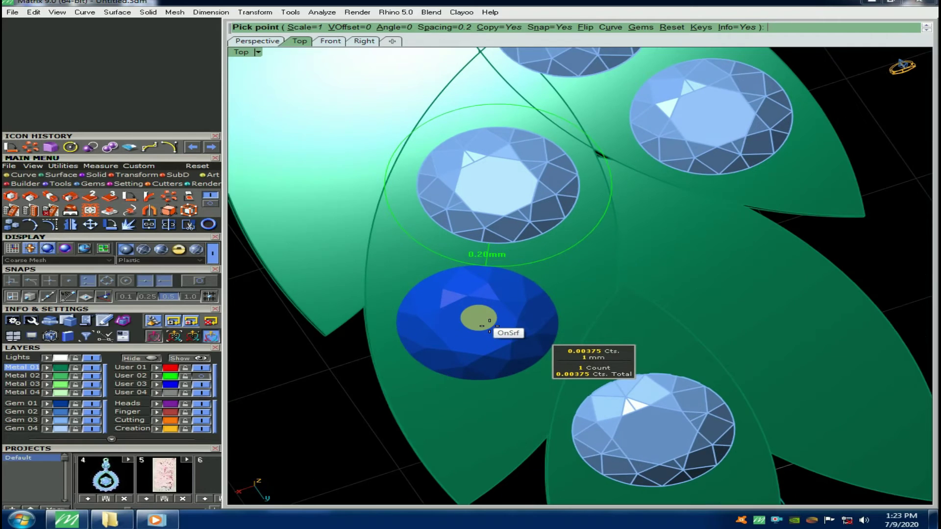
key("Up")
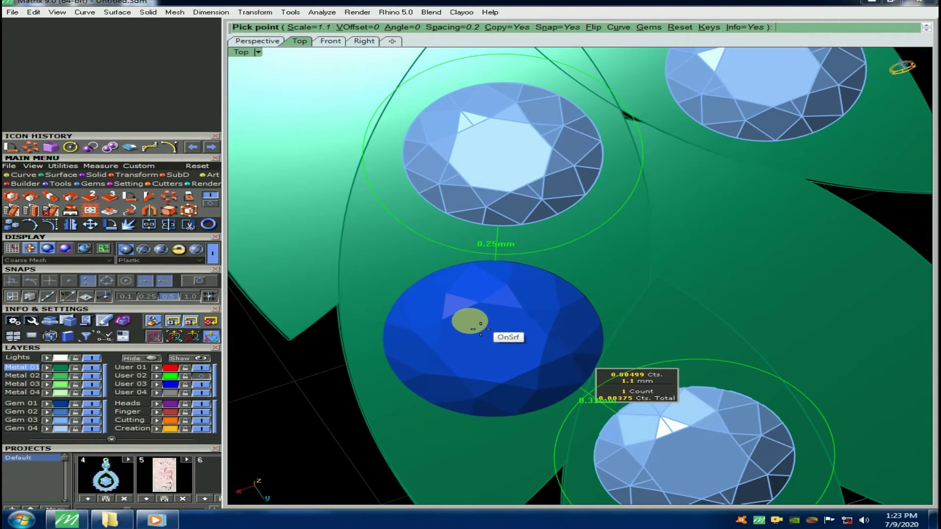
key("Escape")
Step: Hide the topmost leaf together with its two gems
scroll(524, 262, "down", 4)
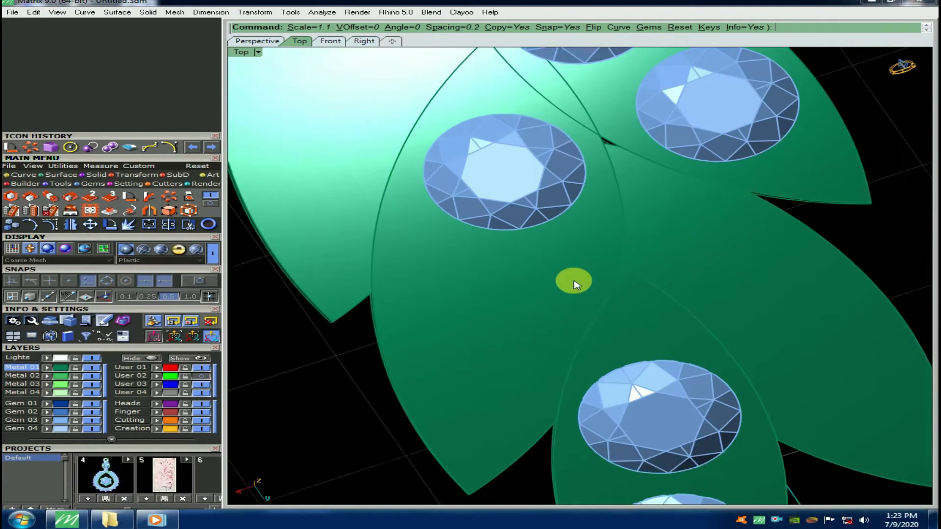
left_click(610, 338)
left_click(613, 365, "shift")
left_click(630, 456, "shift")
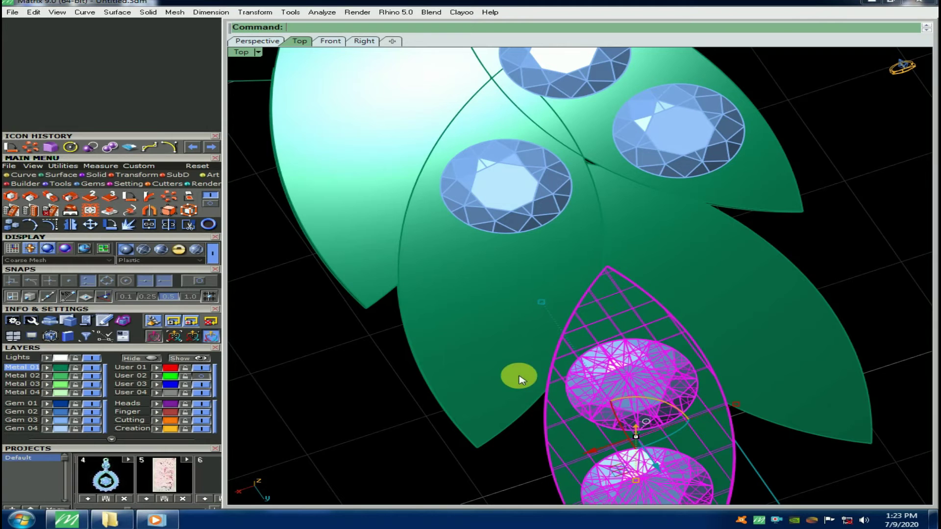
Step: Place a 1.1 mm gem beside the first one, toward the tip of the same leaf, with 0.2 spacing
left_click(500, 289)
scroll(490, 269, "up", 2)
key("F6")
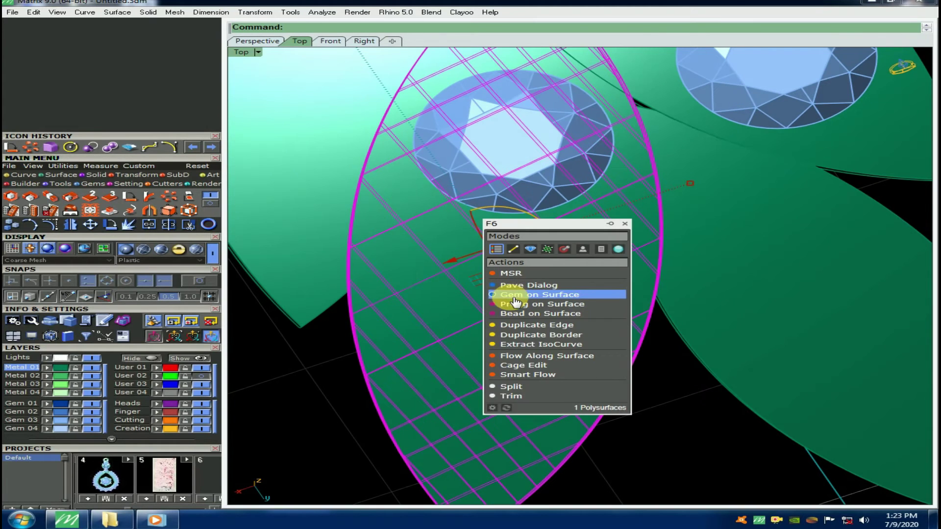
left_click(513, 297)
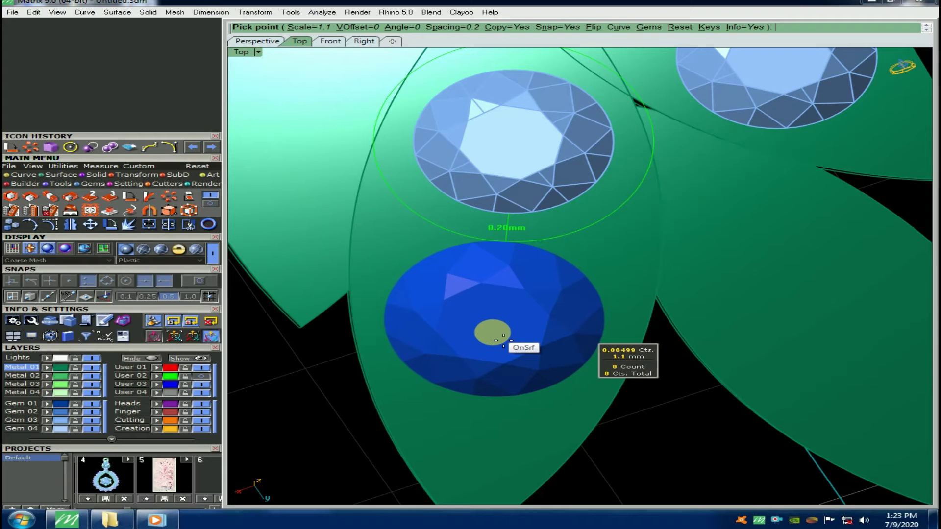
left_click(504, 338)
scroll(508, 324, "down", 2)
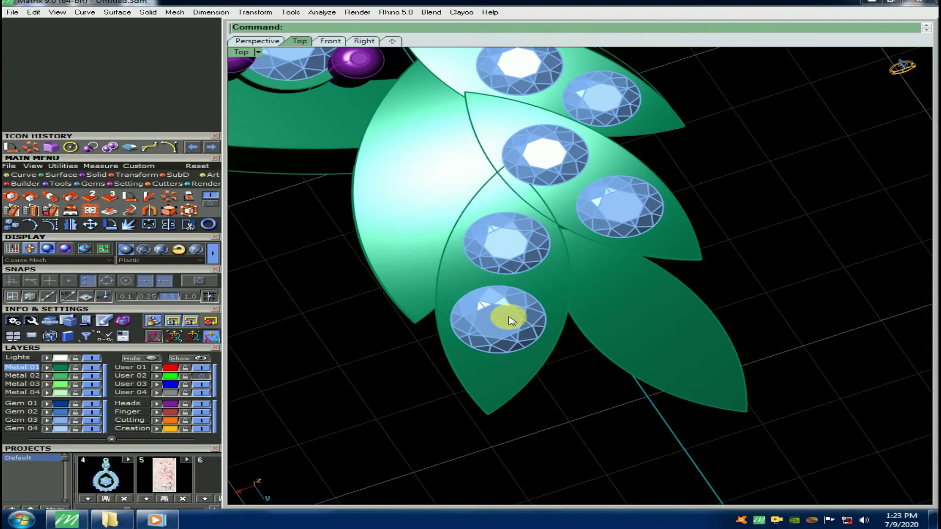
Step: Bring the hidden topmost leaf and its gems back into view
key("ctrl+v")
scroll(582, 312, "up", 2)
left_click(581, 313)
scroll(519, 297, "down", 3)
scroll(475, 292, "up", 3)
Step: Rotate the leaf below the topmost one slightly clockwise in the Top view, together with its two gems
left_click(443, 260)
left_click(471, 309, "shift")
scroll(500, 279, "up", 2)
key("ctrl+F1")
scroll(619, 338, "up", 2)
right_click_drag(624, 323, 580, 297)
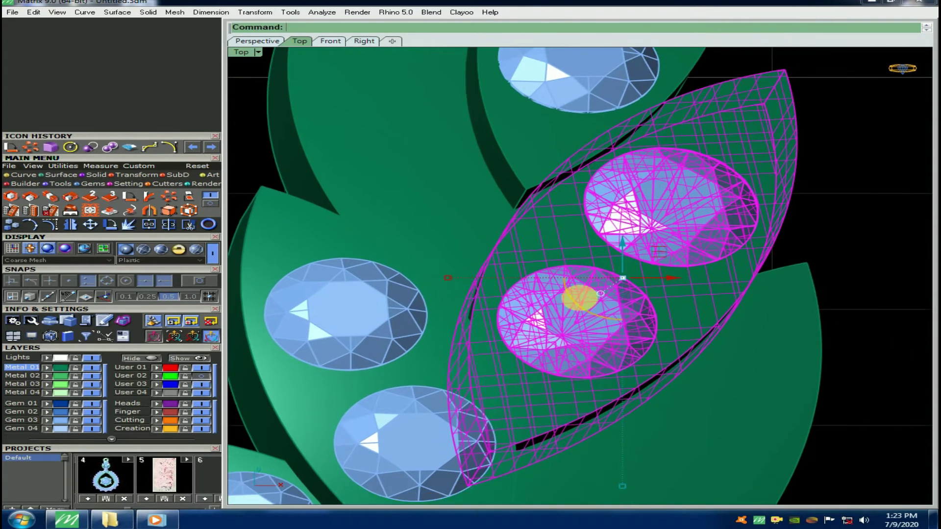
left_click_drag(583, 311, 585, 315)
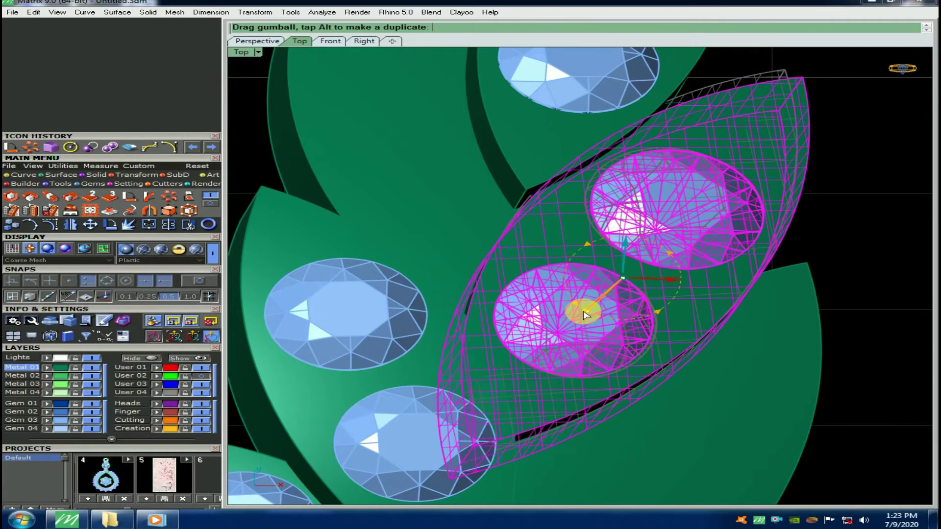
key("Escape")
Step: Fine-tune the placement of the same leaf and its two gems from an angled view, and restore the straight Top view
right_click_drag(733, 256, 447, 207, "ctrl+shift")
left_click(567, 364)
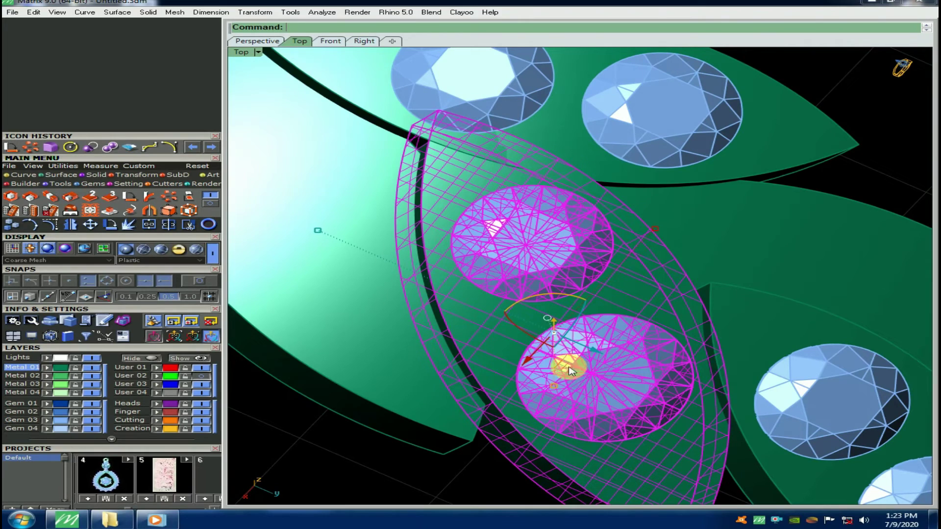
left_click_drag(568, 367, 570, 377)
key("Escape")
scroll(508, 313, "down", 4)
right_click_drag(563, 295, 541, 285, "ctrl+shift")
scroll(568, 363, "down", 4)
right_click_drag(573, 369, 554, 324)
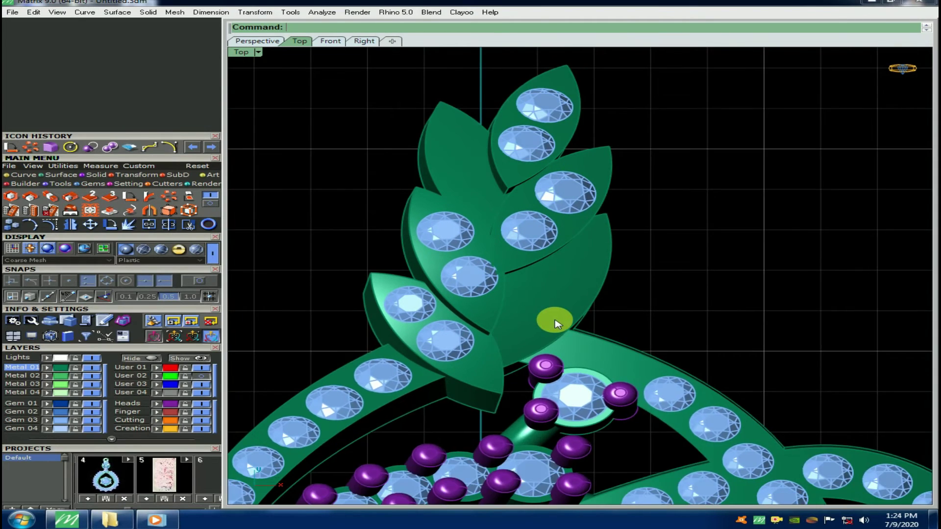
Step: Place two 1 mm gems with 0.2 spacing along the empty leaf nearest the round pronged gem, starting from its base end
scroll(553, 321, "up", 4)
left_click(548, 280)
right_click_drag(549, 274, 549, 298)
key("F6")
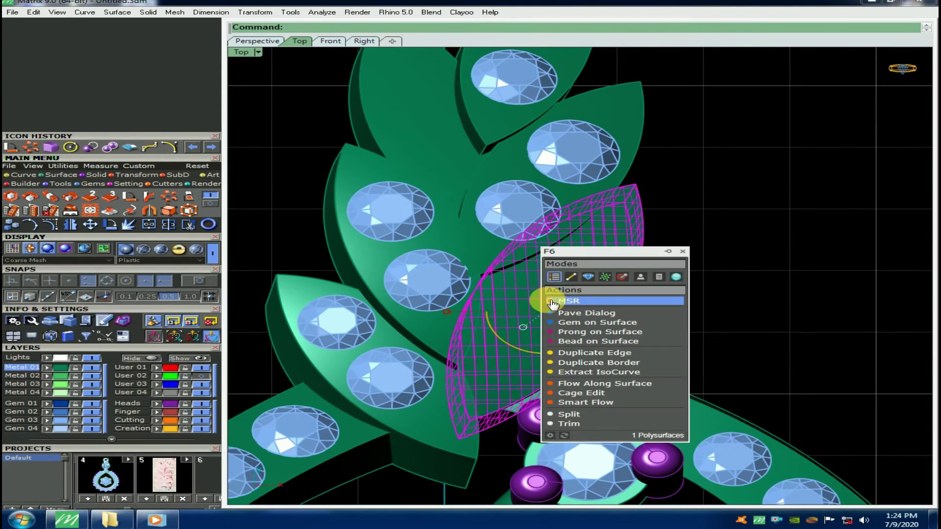
left_click(584, 325)
scroll(544, 335, "up", 4)
key("a")
scroll(548, 344, "up", 2)
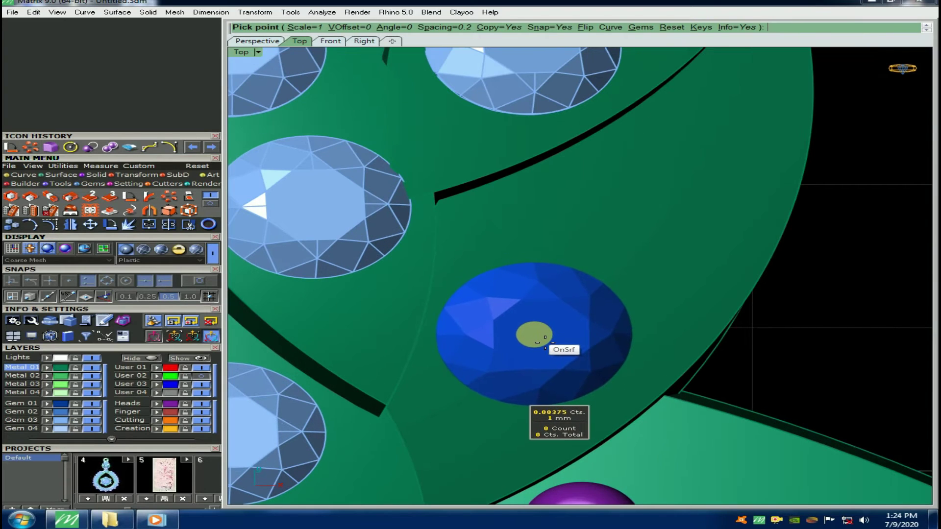
left_click(536, 345)
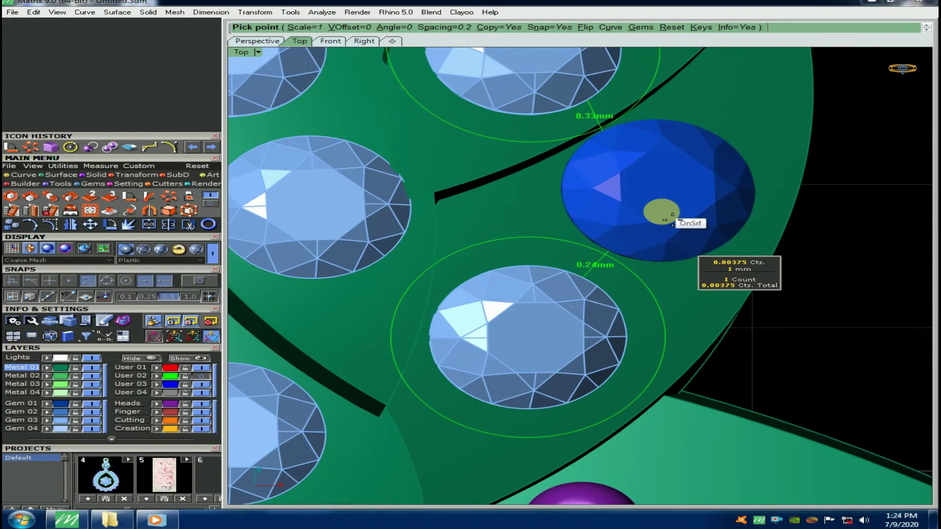
scroll(670, 226, "up", 1)
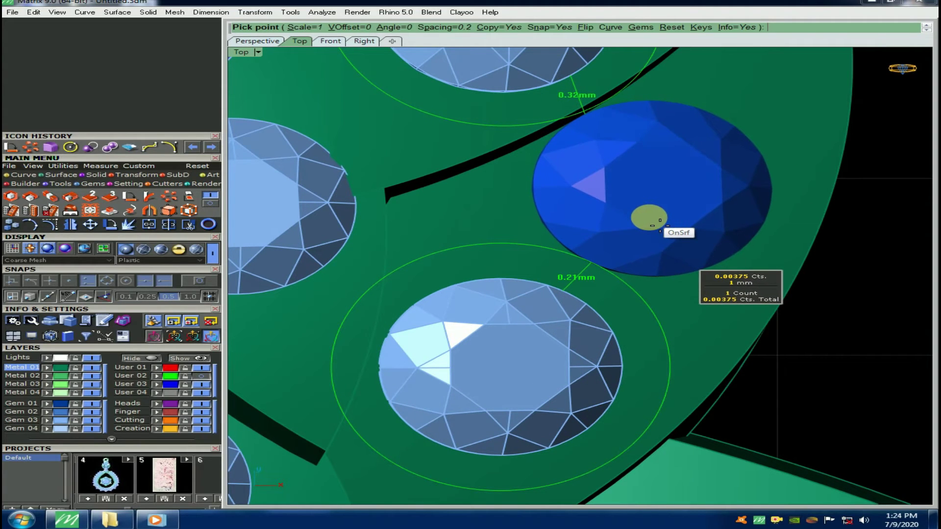
left_click(654, 215)
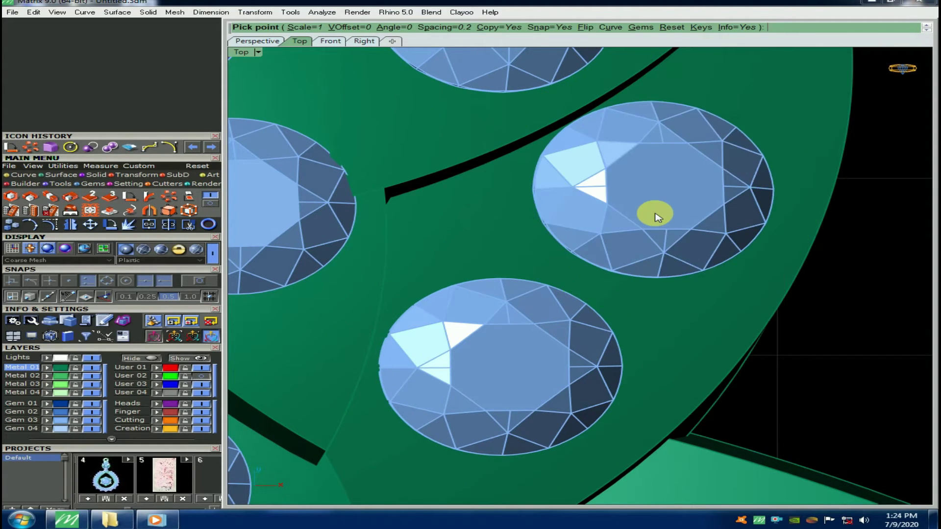
right_click(647, 230)
Step: Shift the gem nearer that leaf's tip slightly toward the leaf's outer edge
scroll(632, 247, "up", 3)
left_click_drag(661, 219, 687, 225)
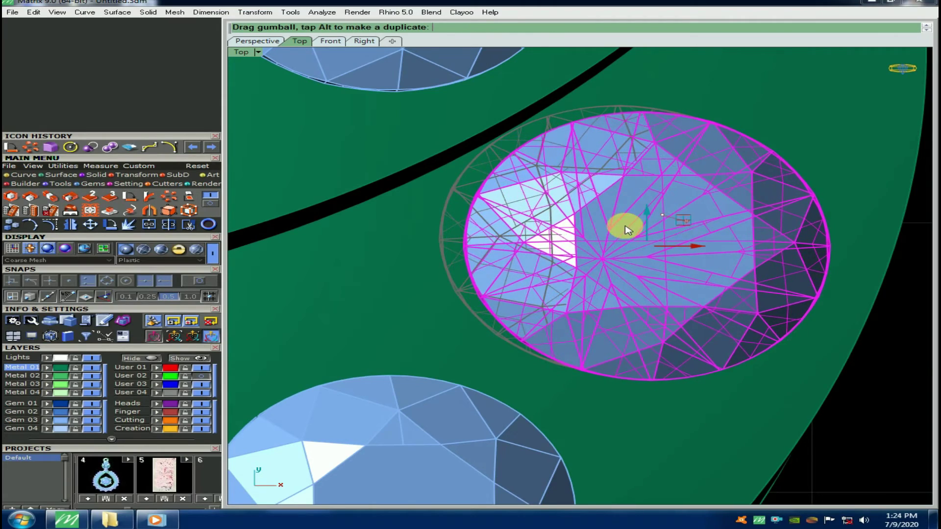
key("Escape")
scroll(602, 236, "down", 10)
right_click_drag(621, 264, 542, 292, "ctrl+shift")
key("Home")
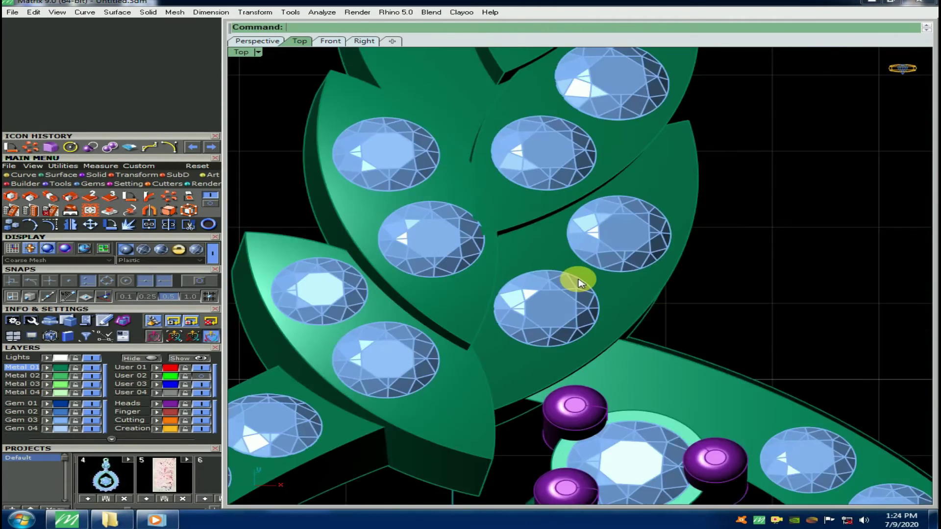
scroll(578, 281, "down", 3)
scroll(560, 261, "up", 3)
Step: Rotate the leaf nearest the round pronged gem slightly about its tip in the Top view, together with its two gems
right_click_drag(559, 260, 567, 230, "ctrl+shift")
scroll(547, 240, "up", 4)
left_click(519, 316)
left_click(519, 316, "shift")
left_click(630, 301, "shift")
key("Home")
scroll(618, 226, "down", 2)
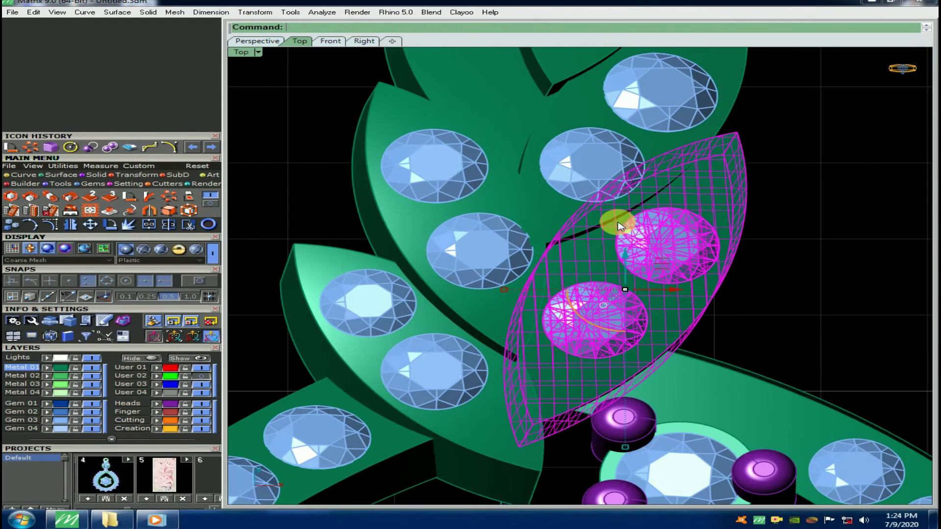
right_click(730, 153)
left_click(738, 133)
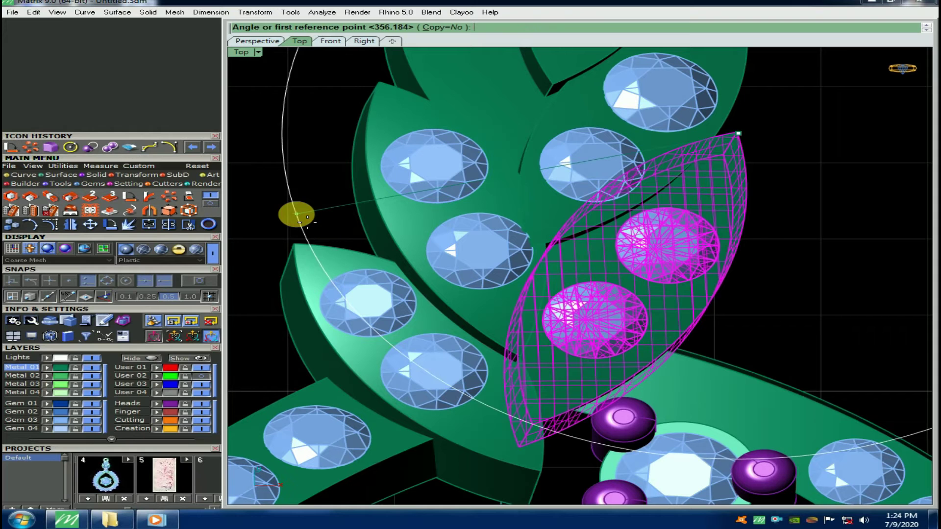
left_click(296, 213)
left_click(510, 284)
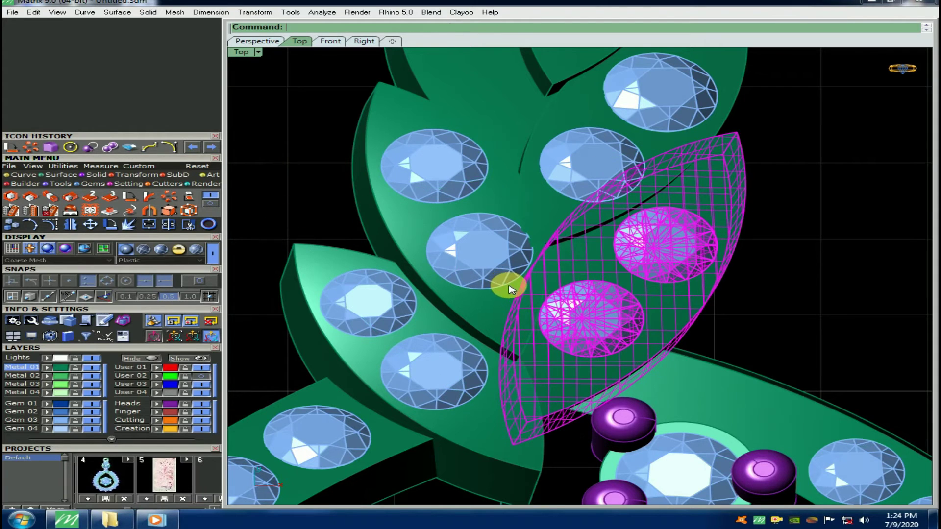
Step: Nudge the gem nearer that leaf's base slightly toward the leaf's outer edge
scroll(519, 300, "down", 2)
scroll(603, 319, "up", 5)
left_click(621, 314)
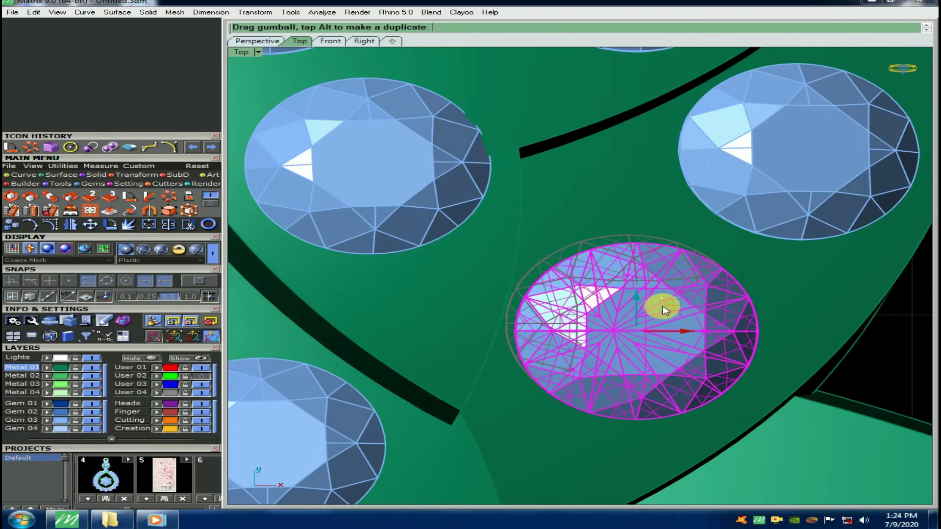
scroll(637, 314, "down", 5)
key("Escape")
scroll(621, 294, "down", 2)
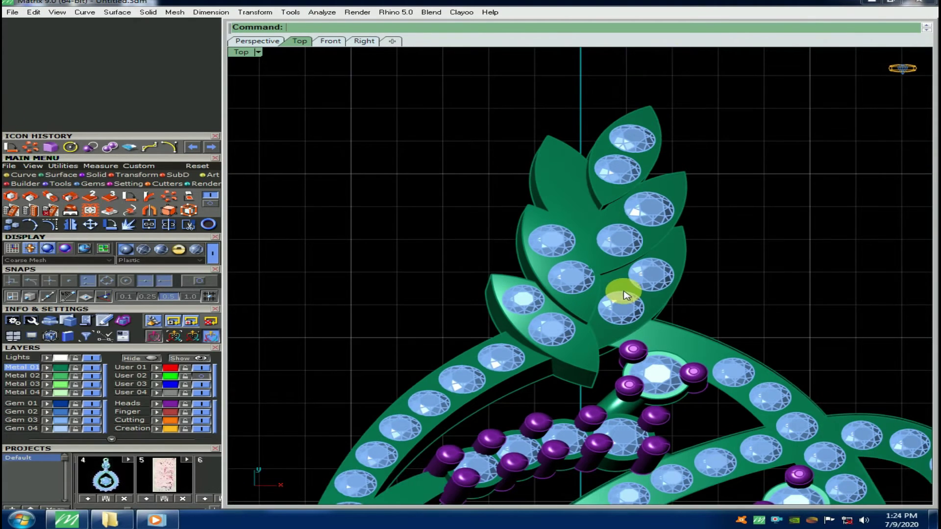
scroll(570, 279, "up", 4)
left_click(469, 230)
scroll(468, 230, "up", 8)
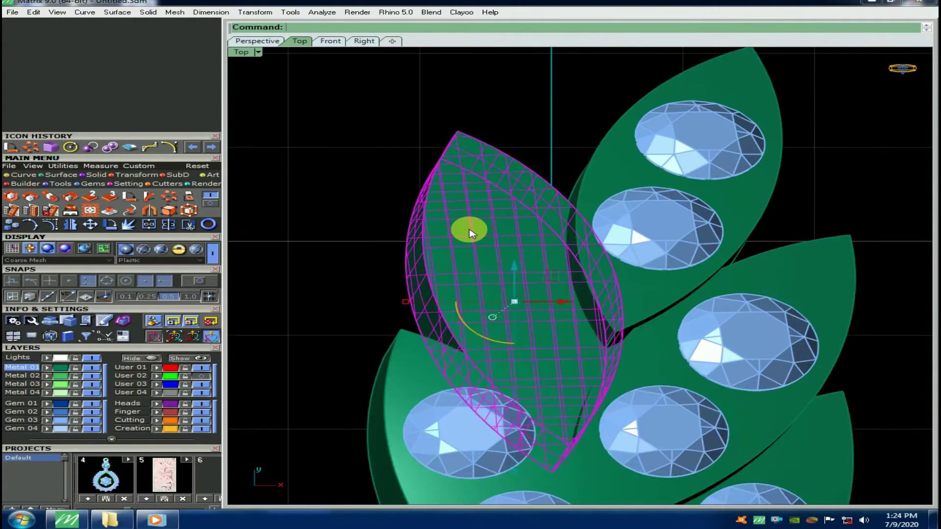
key("F6")
left_click(512, 251)
key("Return")
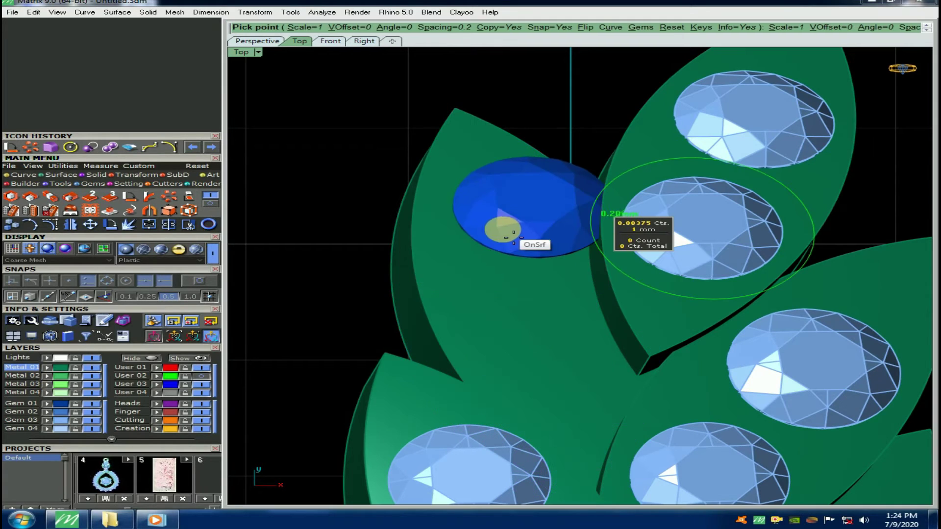
right_click_drag(487, 258, 886, 224, "ctrl+shift")
right_click_drag(678, 335, 712, 315, "ctrl+shift")
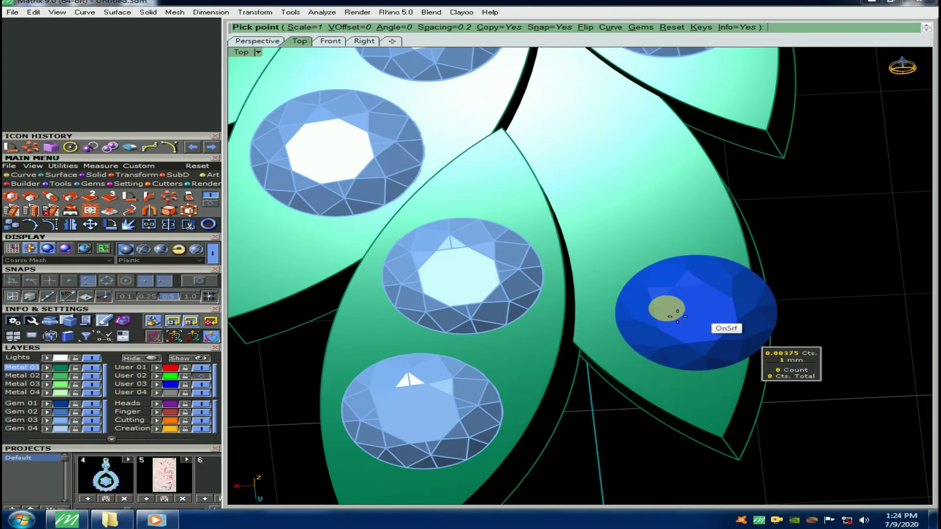
key("Escape")
Step: Isolate the last empty leaf and place two 0.9 mm gems along it with 0.2 spacing, starting from its base end
left_click(643, 281)
right_click_drag(643, 282, 646, 295, "ctrl+shift")
key("Return")
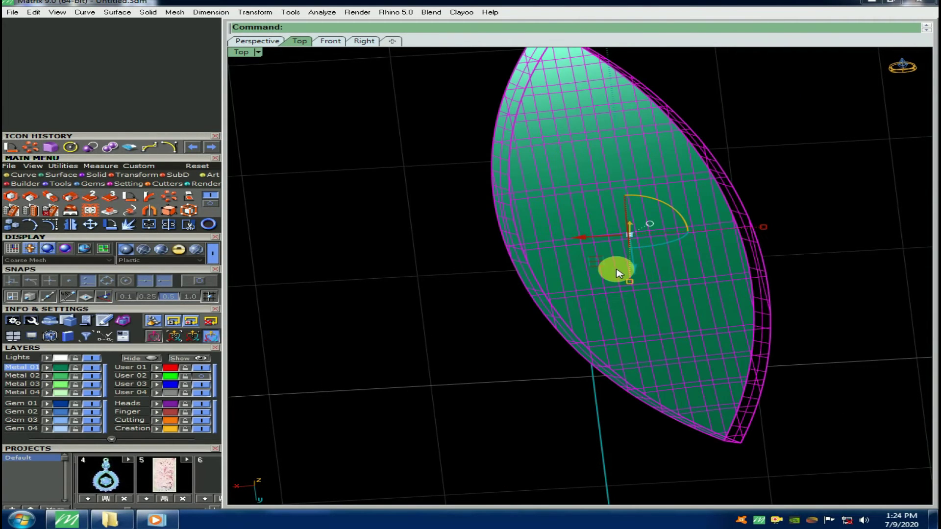
key("F6")
left_click(653, 294)
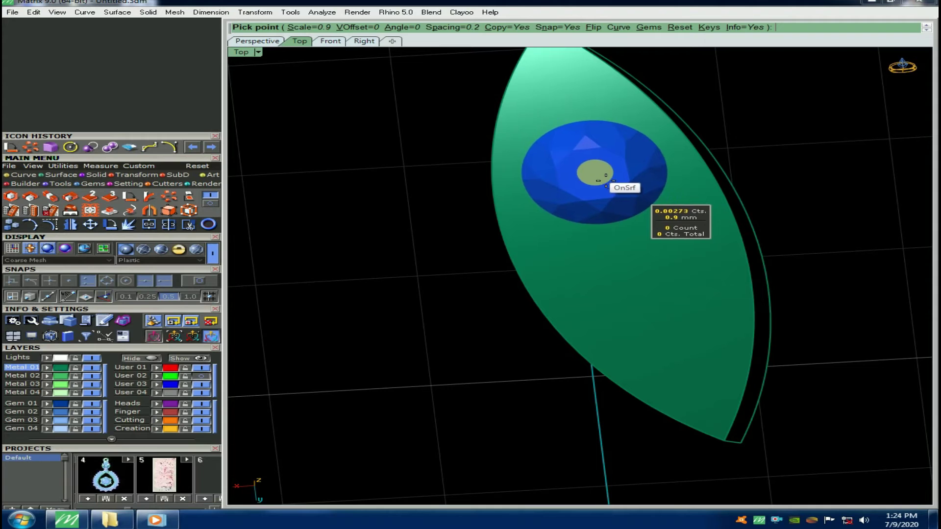
left_click(606, 181)
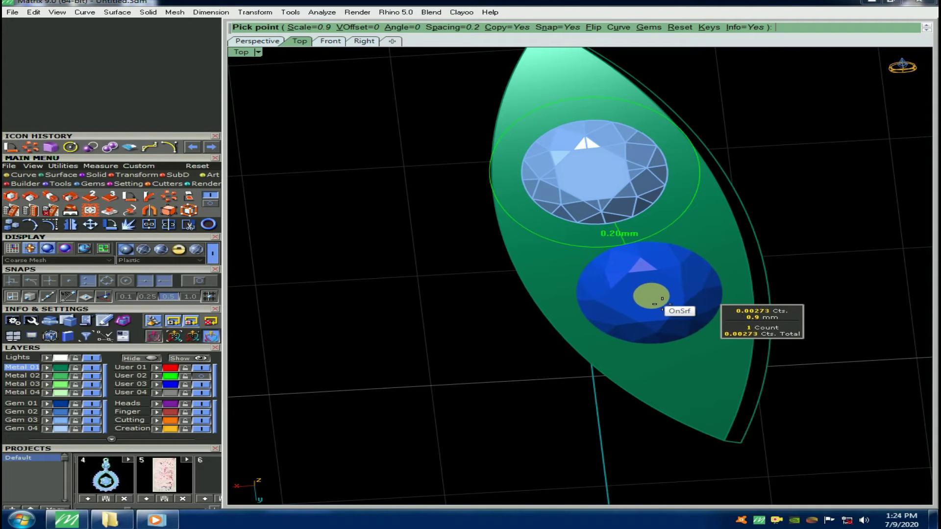
left_click(662, 304)
right_click(666, 308)
Step: Select the isolated leaf with its two gems, bring back the hidden parts and set the display mode to Shaded
scroll(786, 334, "down", 5)
left_click_drag(789, 335, 546, 198)
key("Home")
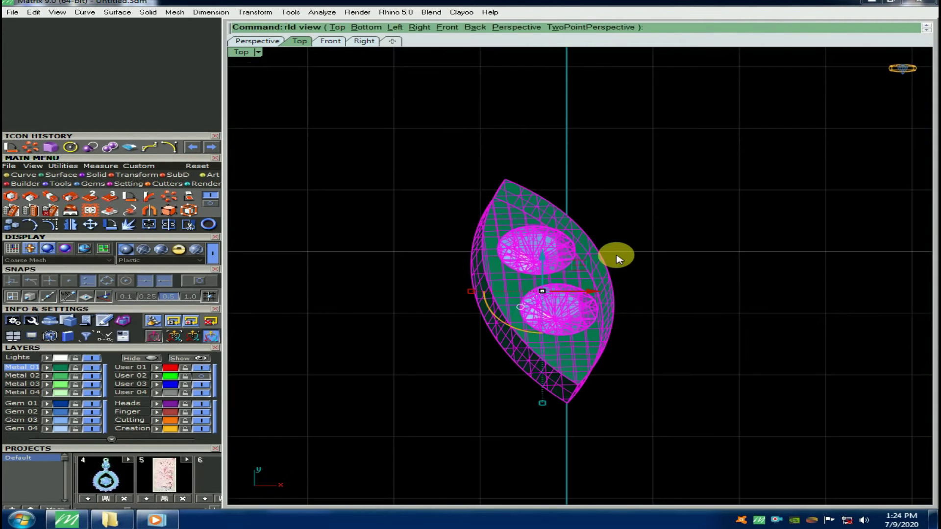
key("ctrl+alt+g")
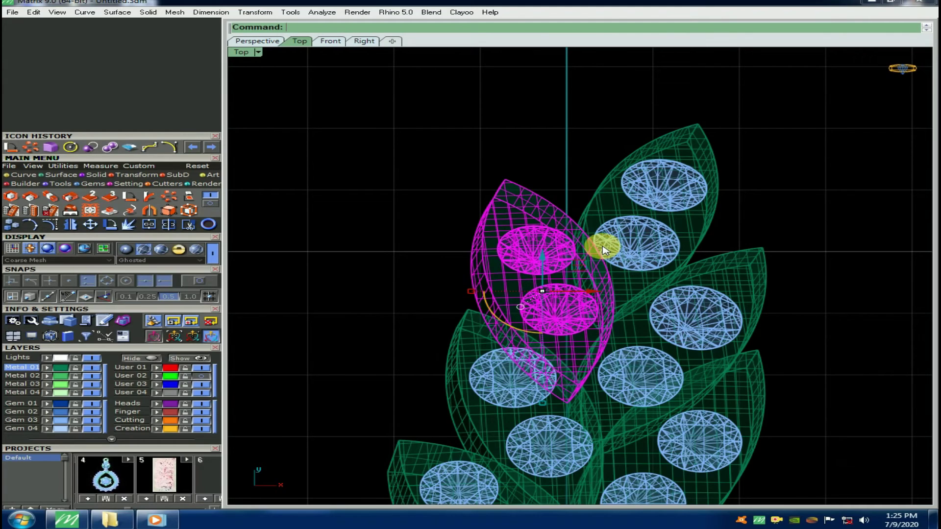
left_click(160, 250)
right_click_drag(599, 240, 611, 275)
key("Escape")
Step: Fine-tune the position and rotation of the selected leaf and its two gems beside the neighbouring tip leaf
mouse_move(483, 293)
right_mouse_down()
mouse_move(635, 306)
mouse_move(714, 237)
mouse_move(609, 272)
right_mouse_up()
left_click(642, 259)
scroll(580, 274, "up", 4)
left_click_drag(577, 272, 581, 269)
left_click_drag(602, 303, 629, 283)
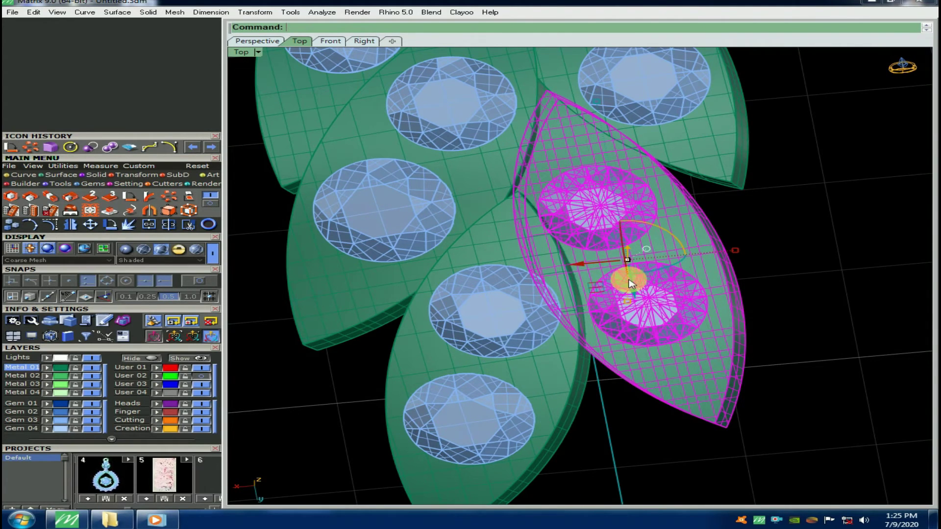
left_click_drag(672, 239, 674, 230)
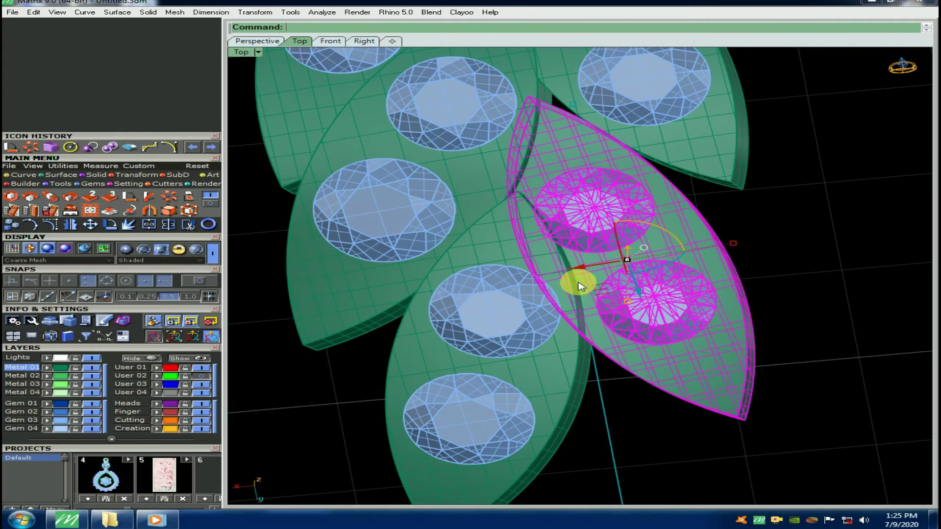
left_click_drag(583, 268, 593, 269)
Step: Add the neighbouring tip leaf and its two gems to the selection and shift both leaves slightly toward the pendant body
scroll(554, 263, "down", 2)
left_click(534, 266, "shift")
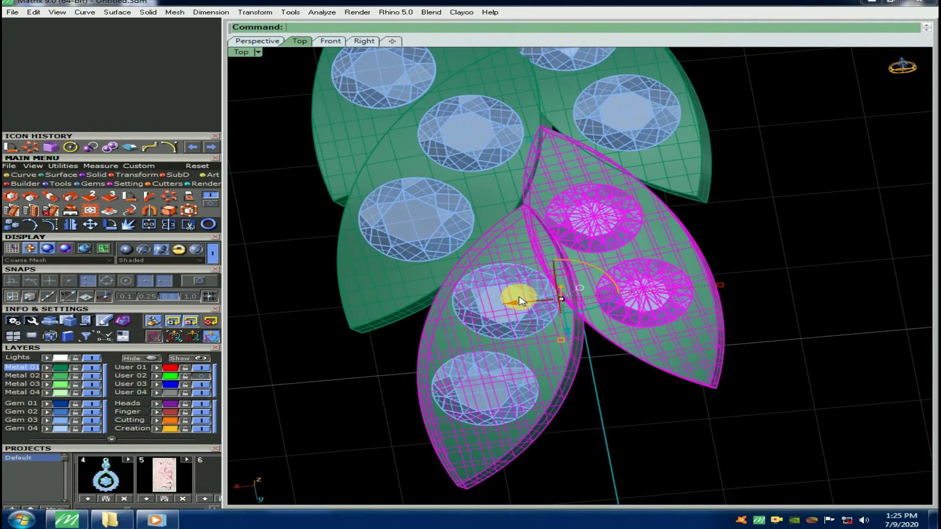
left_click(517, 299, "shift")
left_click(496, 388, "shift")
scroll(578, 317, "up", 2)
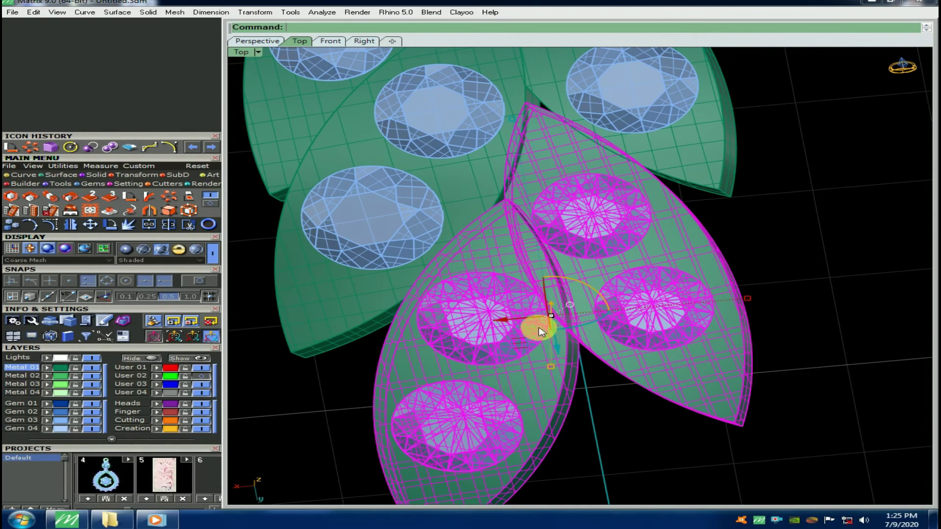
right_click_drag(531, 270, 598, 260)
key("ctrl+F1")
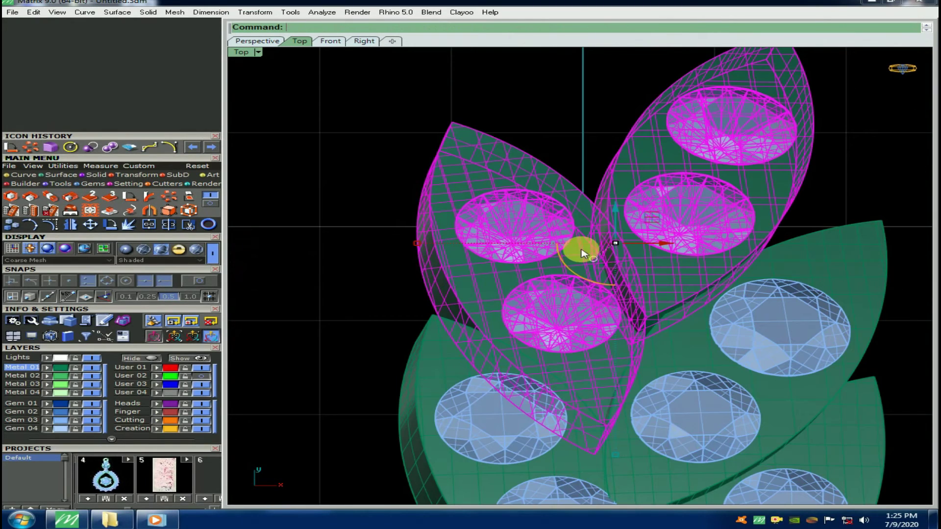
left_click_drag(614, 214, 612, 221)
Step: Shift only the last-filled leaf with its two gems slightly further toward the pendant body
right_click_drag(632, 226, 649, 267)
key("Escape")
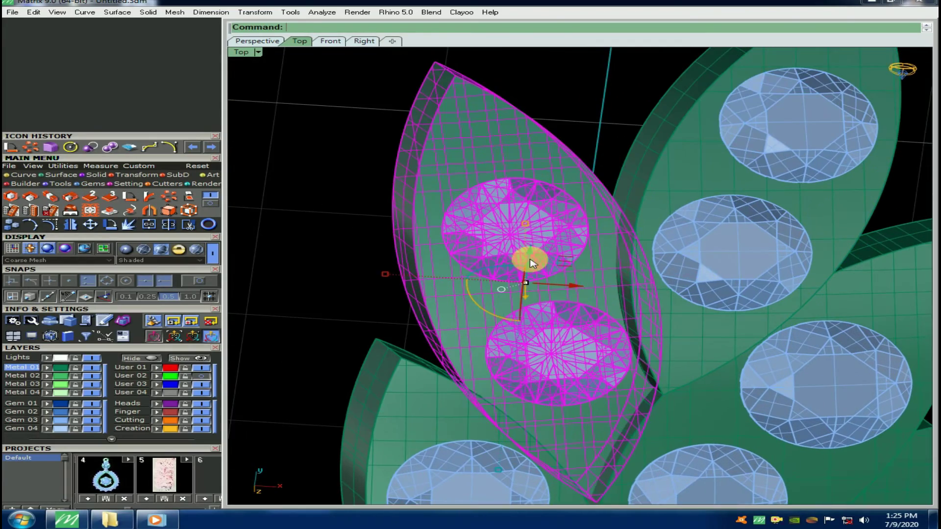
left_click_drag(529, 257, 534, 276)
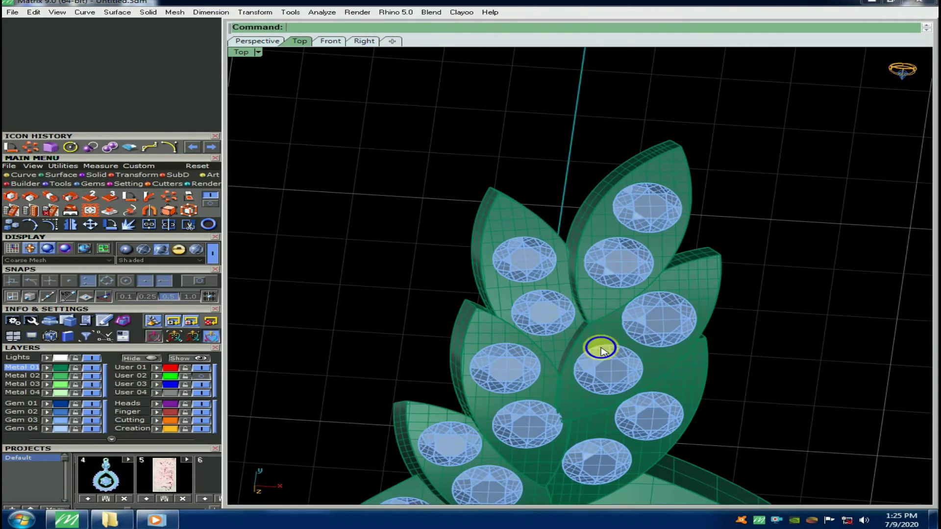
Step: Move that leaf with its two gems 0.2 vertically in the Right view
scroll(546, 269, "up", 4)
right_click_drag(546, 269, 659, 264)
left_click(540, 298)
key("ctrl+F3")
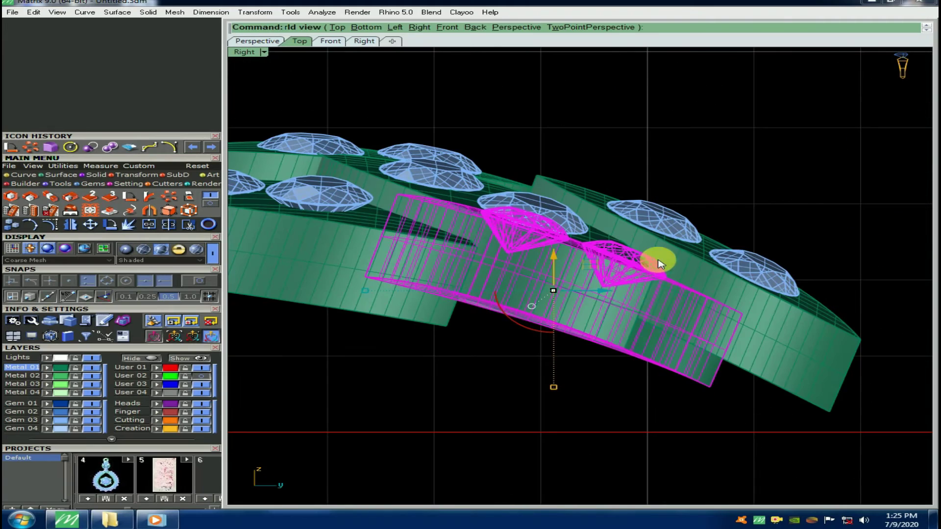
left_click(553, 257)
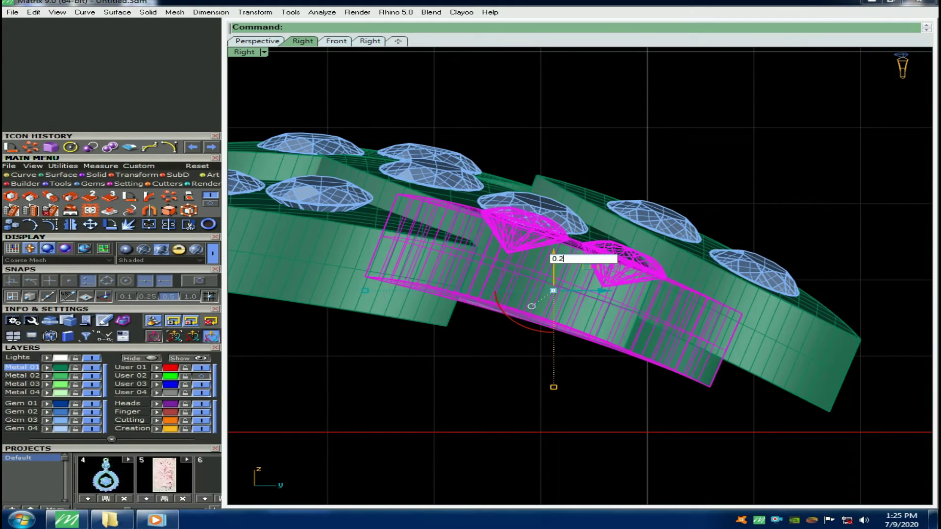
key("Return")
key("Escape")
Step: Ungroup the leaf and its gems, and nudge just the two gems slightly along the leaf's surface
right_click_drag(596, 248, 584, 267)
left_click(584, 267)
key("ctrl+shift+g")
left_click(598, 219)
left_click(714, 337, "shift")
right_click_drag(715, 339, 666, 326)
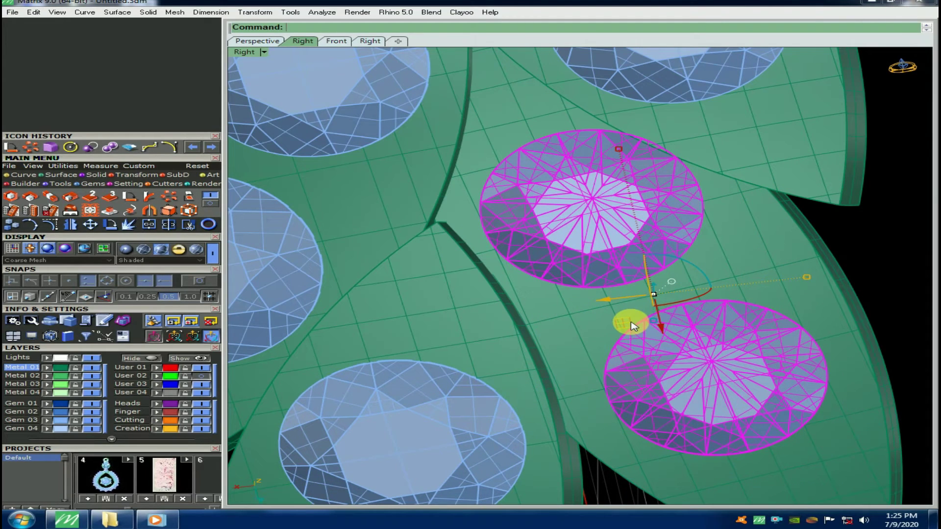
left_click_drag(629, 327, 631, 334)
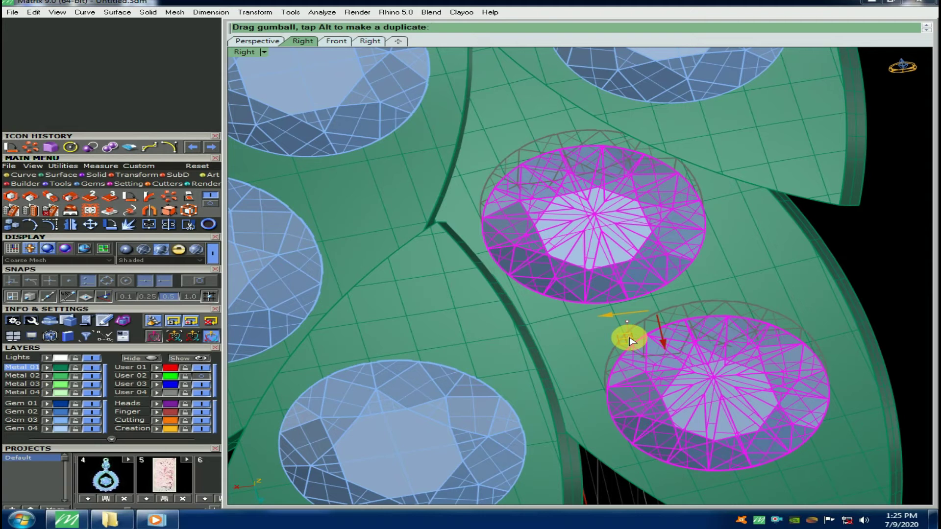
scroll(562, 215, "down", 2)
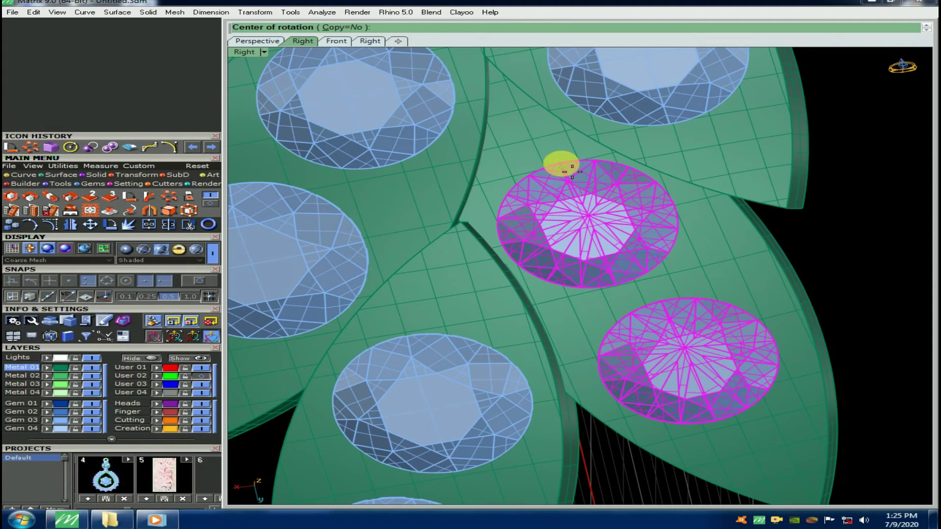
scroll(565, 191, "down", 4)
key("Escape")
key("ctrl+F1")
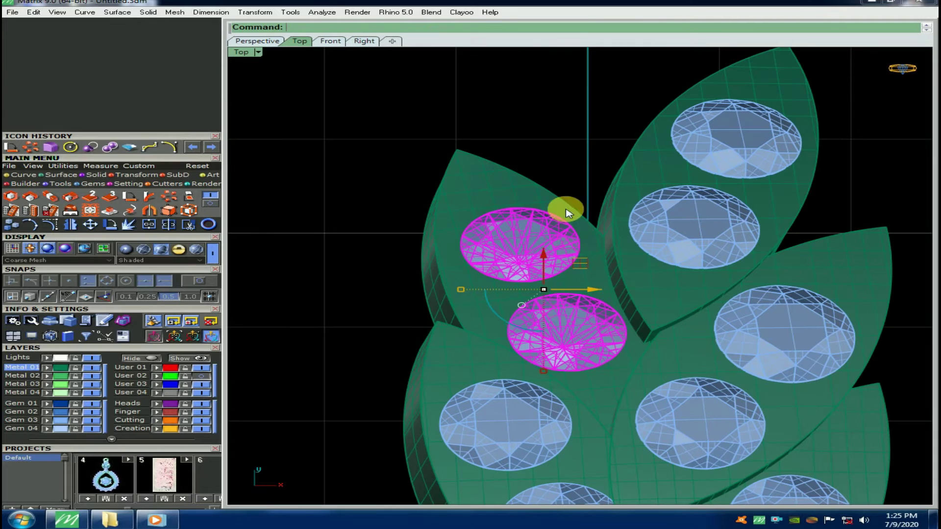
left_click(555, 109)
key("Escape")
Step: Start duplicating edges on the pendant's underside, picking the outer bottom edges of the looping bands up to the leaf cluster
scroll(559, 138, "down", 12)
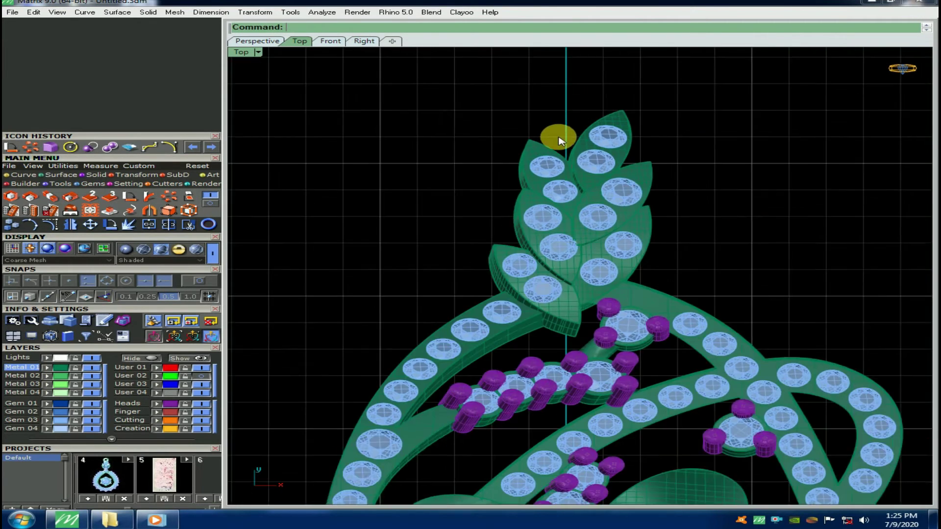
right_click_drag(696, 318, 647, 229)
scroll(648, 230, "down", 2)
key("ctrl+F3")
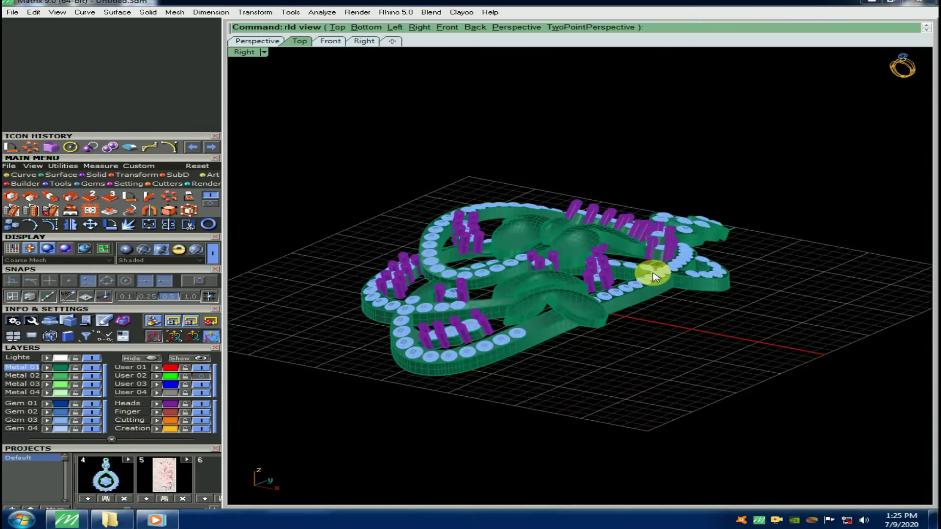
right_click_drag(722, 341, 436, 385)
scroll(671, 341, "up", 1)
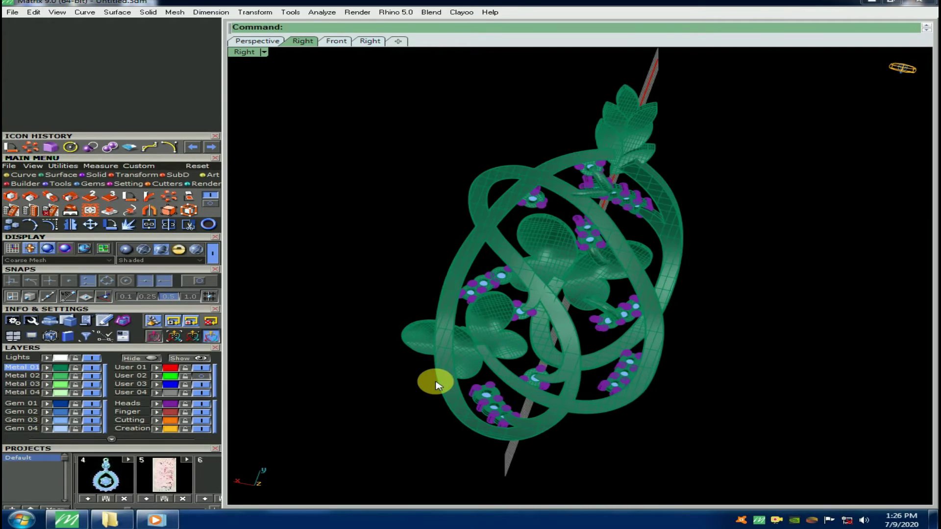
scroll(441, 386, "up", 3)
type("D")
left_click(444, 382)
right_click_drag(462, 311, 714, 374)
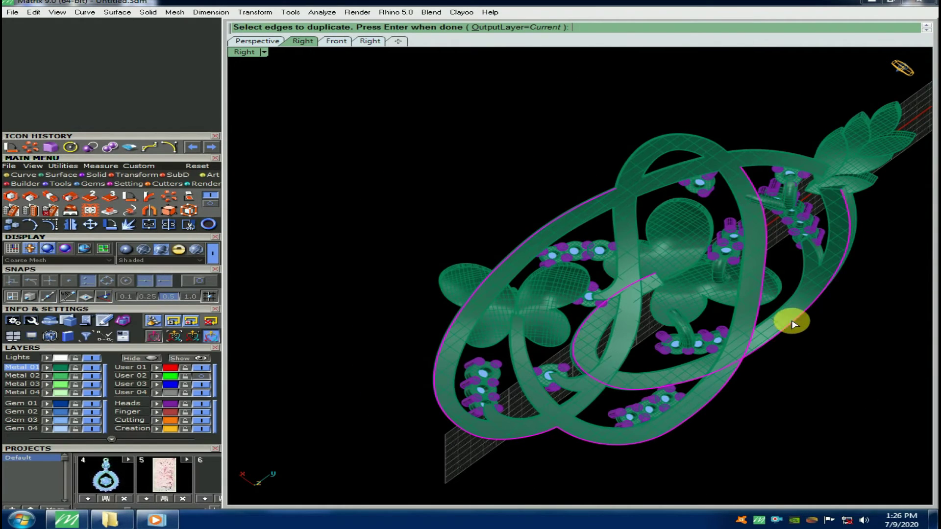
scroll(769, 157, "up", 2)
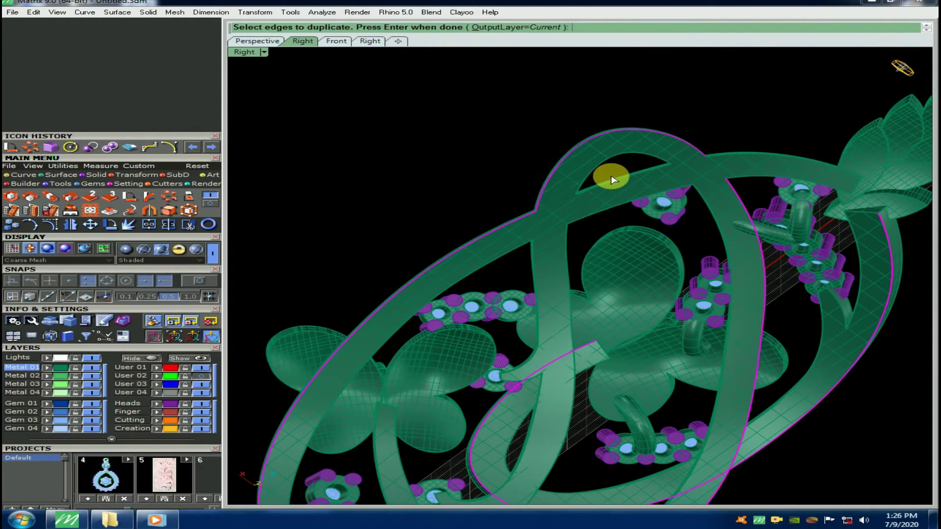
scroll(768, 177, "down", 3)
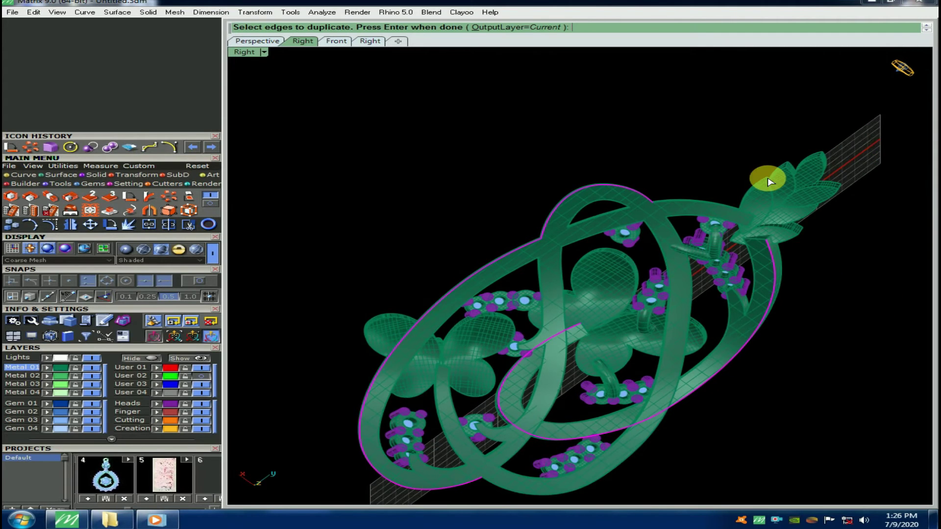
scroll(710, 231, "up", 5)
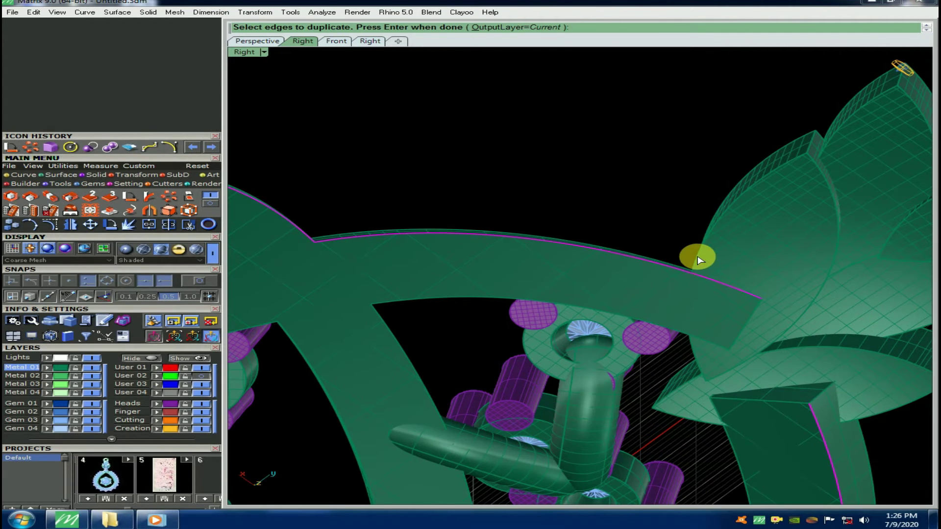
Step: Add the bottom outline edges of the leaves along the far side and tip of the cluster to the edges being duplicated
left_click(702, 247)
scroll(689, 247, "down", 4)
scroll(728, 211, "up", 3)
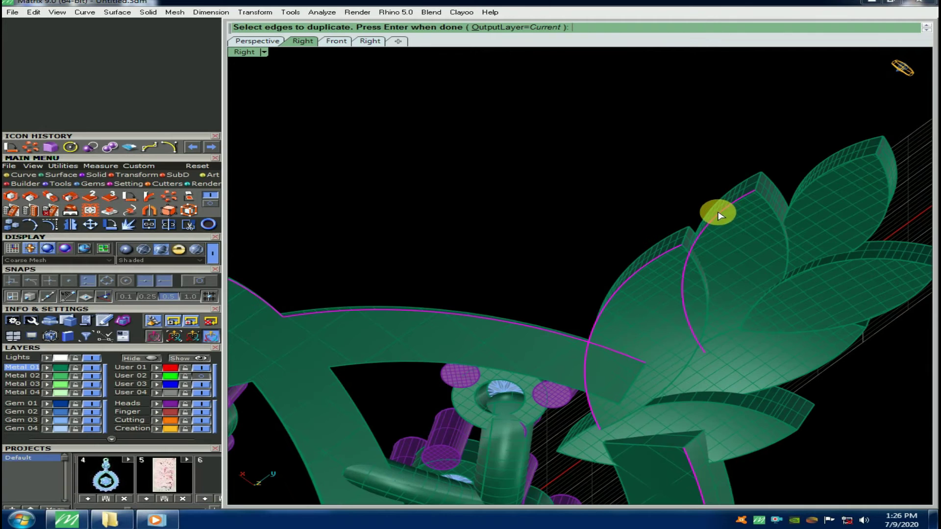
scroll(696, 256, "up", 8)
left_click(695, 257)
scroll(531, 268, "down", 6)
scroll(717, 203, "up", 2)
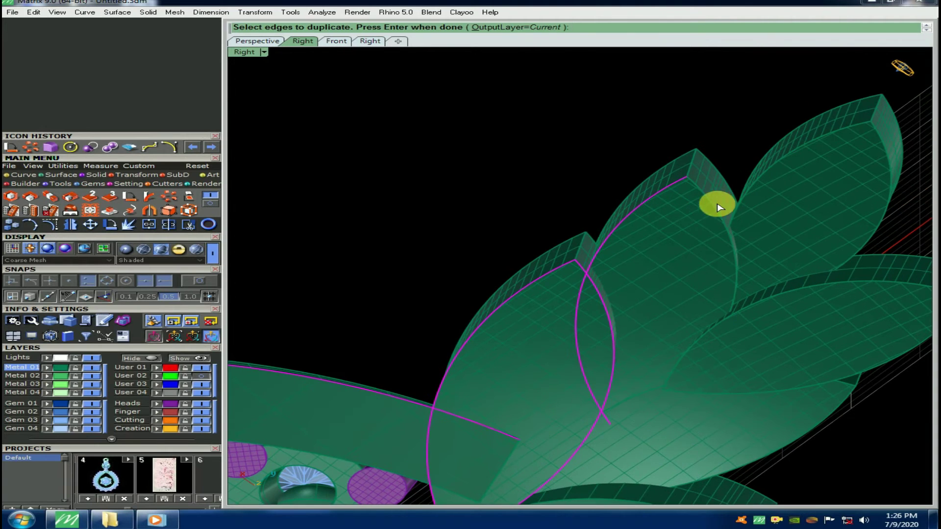
scroll(735, 214, "down", 2)
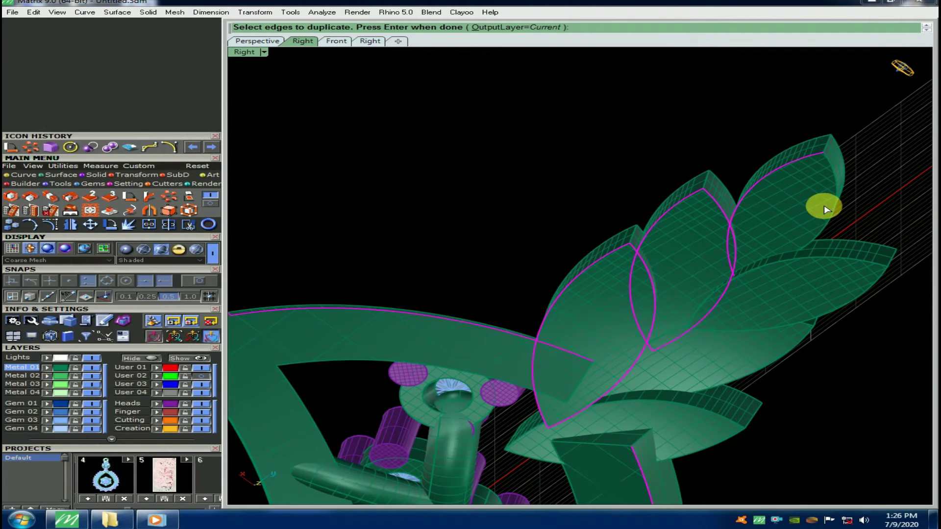
left_click(843, 191, "ctrl")
left_click(837, 191)
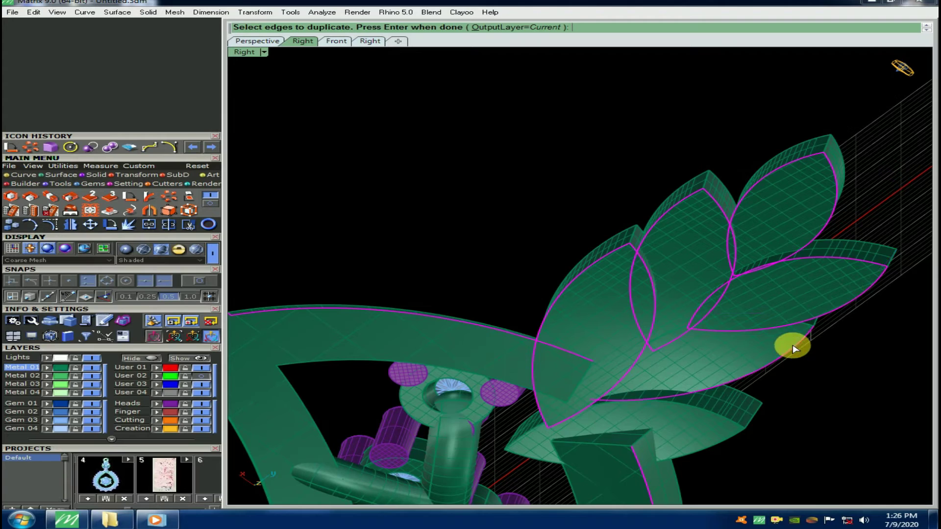
Step: Add the bottom outline edges of the remaining leaves and finish duplicating the edges
scroll(804, 328, "up", 2)
scroll(744, 278, "down", 1)
scroll(743, 277, "up", 1)
scroll(745, 313, "down", 2)
scroll(764, 291, "up", 2)
scroll(716, 265, "down", 3)
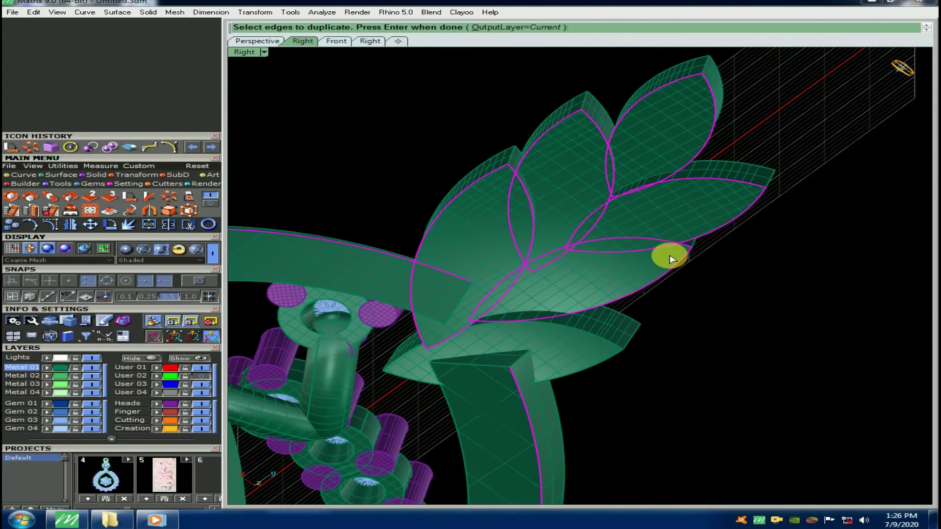
scroll(600, 345, "up", 1)
scroll(661, 288, "down", 5)
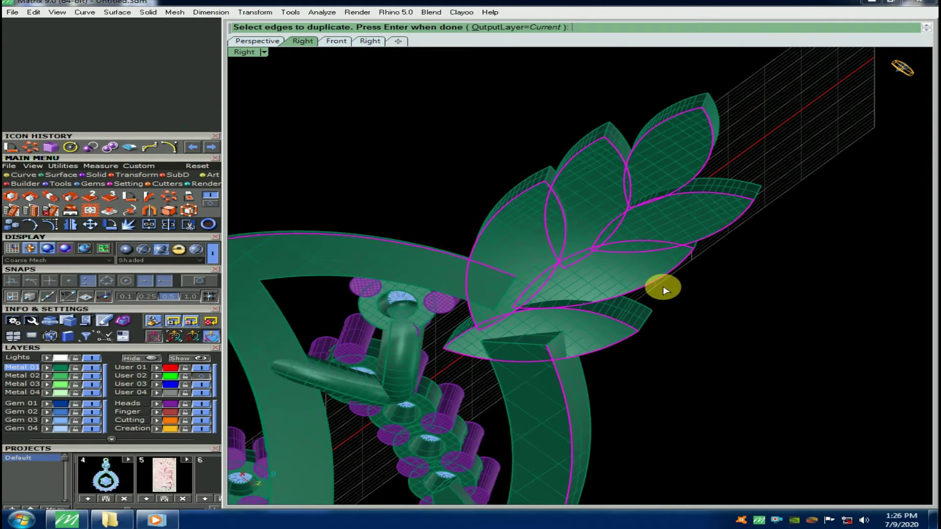
key("Return")
Step: Isolate the duplicated outline curves and inspect them for missing sections
scroll(672, 260, "down", 2)
scroll(678, 245, "down", 4)
key("ctrl+i")
key("ctrl+h")
scroll(600, 174, "up", 2)
scroll(595, 178, "up", 2)
left_click_drag(545, 184, 583, 305)
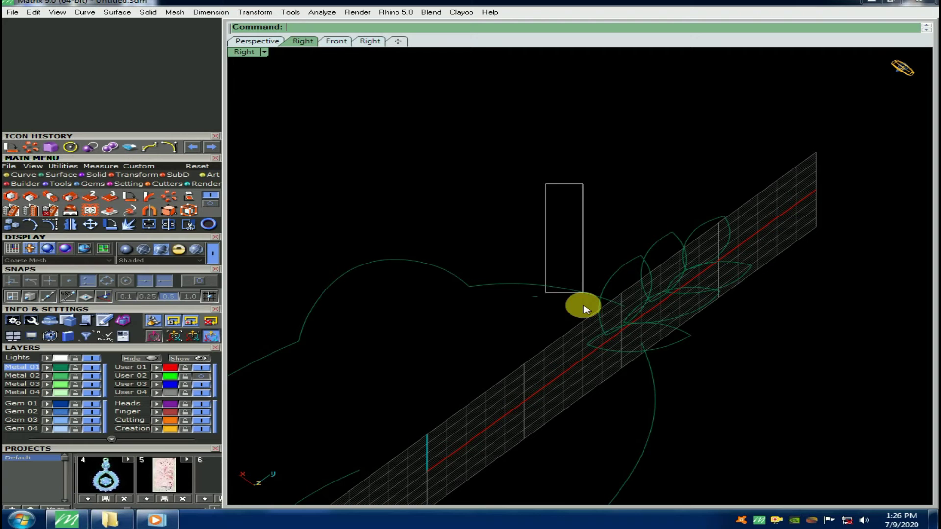
scroll(583, 256, "down", 9)
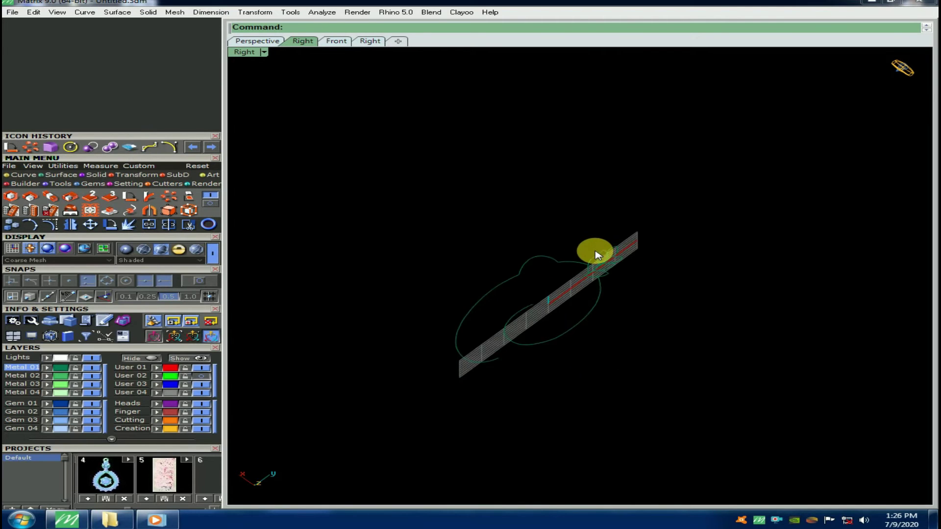
key("ctrl+F1")
scroll(622, 286, "up", 5)
Step: Bring back the hidden parts and duplicate the missed outer bottom edge of the large loop band
key("ctrl+alt+h")
right_click_drag(471, 395, 474, 196, "ctrl+shift")
scroll(475, 196, "up", 5)
right_click_drag(532, 221, 647, 212, "ctrl+shift")
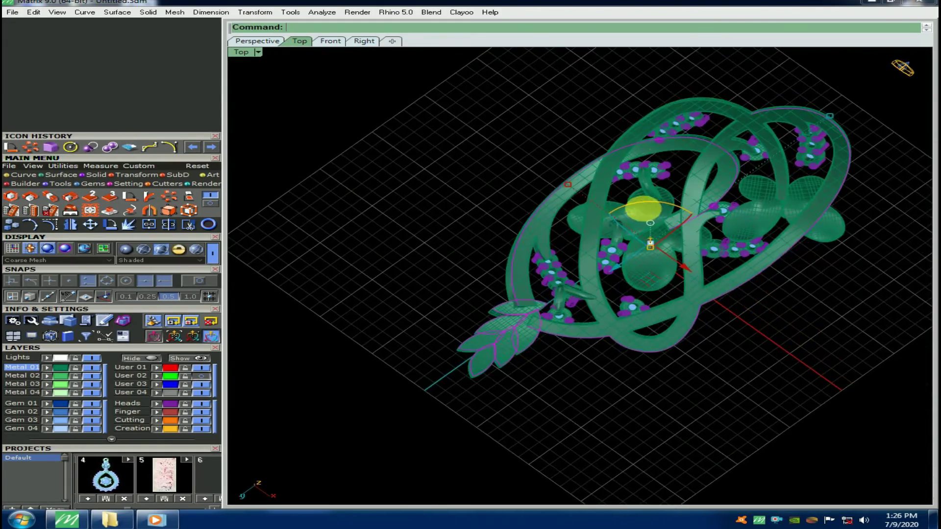
scroll(662, 132, "up", 5)
scroll(604, 131, "up", 2)
type("D")
key("Return")
left_click(602, 132)
key("Return")
key("Escape")
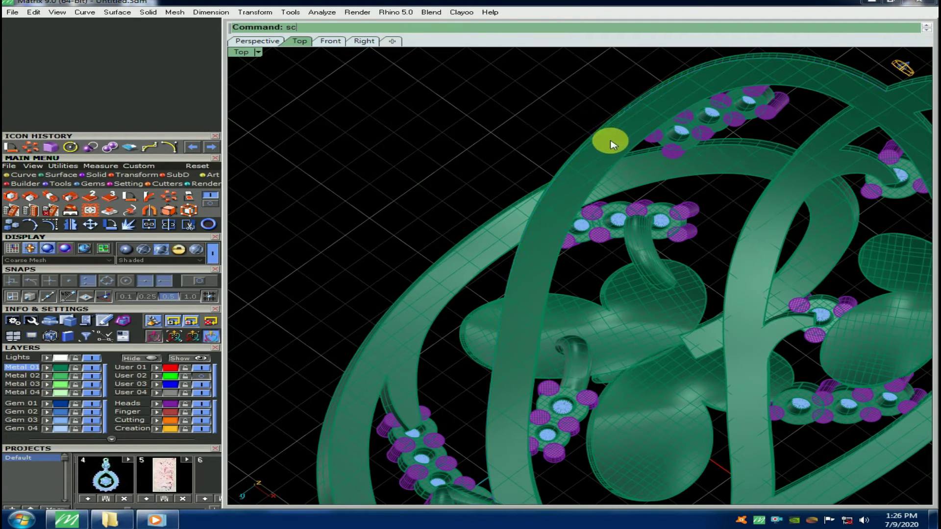
Step: Select and isolate all the curves in the Top view, and delete the stray curve inside the outline
key("Return")
key("F1")
scroll(592, 266, "up", 4)
left_click(567, 252)
scroll(567, 253, "down", 8)
key("Delete")
right_click_drag(626, 266, 595, 291)
Step: Project all the curves onto the construction plane, deleting the input curves, and assign the flattened curves to the Metal 03 layer
key("ctrl+a")
left_click(187, 198)
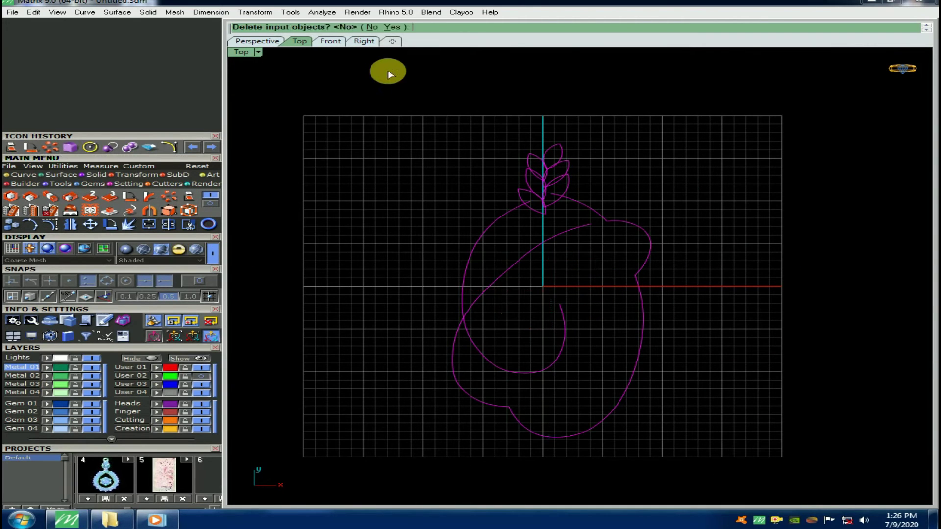
left_click(392, 27)
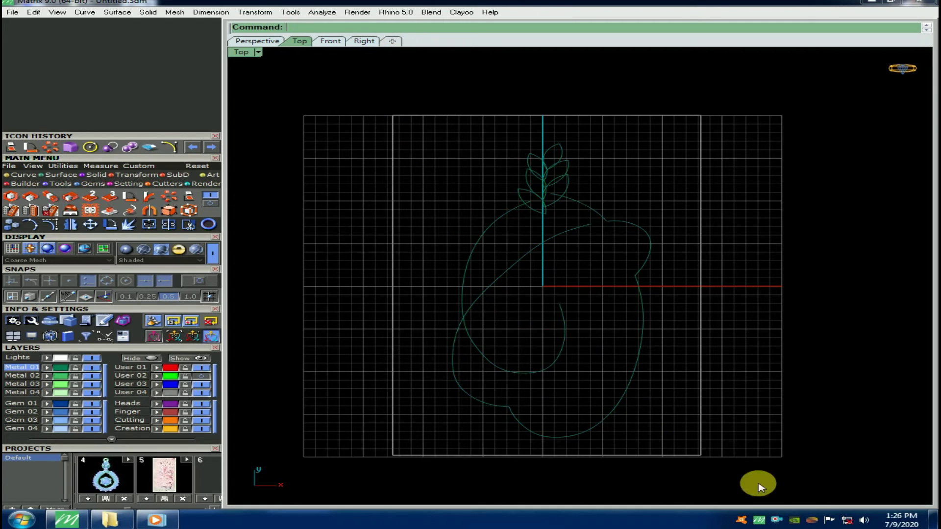
left_click(48, 384)
Step: Trim away the band curve sections inside the pendant's outer outline, using all the curves as cutting objects
right_click_drag(559, 280, 542, 308)
key("ctrl+a")
scroll(464, 335, "up", 6)
key("ctrl+t")
left_click(469, 310)
left_click(463, 447)
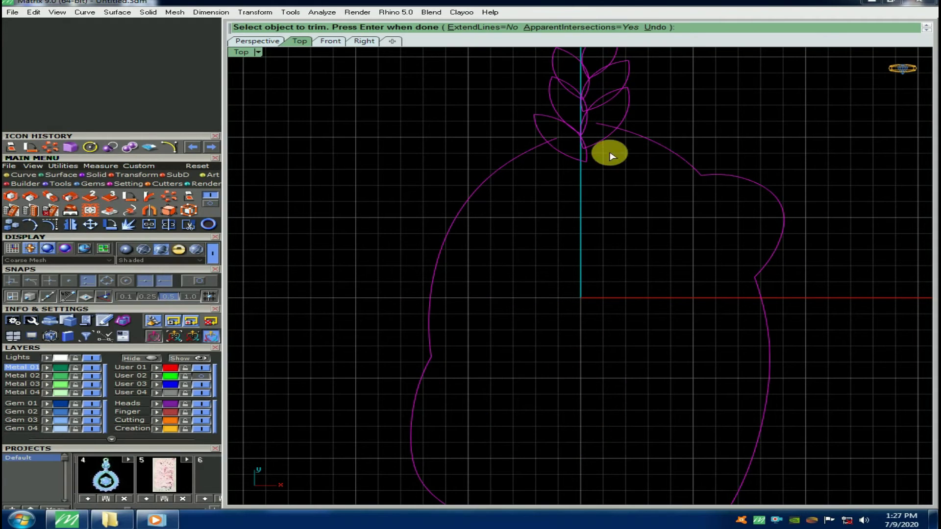
Step: Trim away the remaining overlapping leaf curve sections inside the outline at the pendant's top
scroll(612, 156, "up", 3)
scroll(564, 137, "down", 3)
scroll(551, 241, "up", 5)
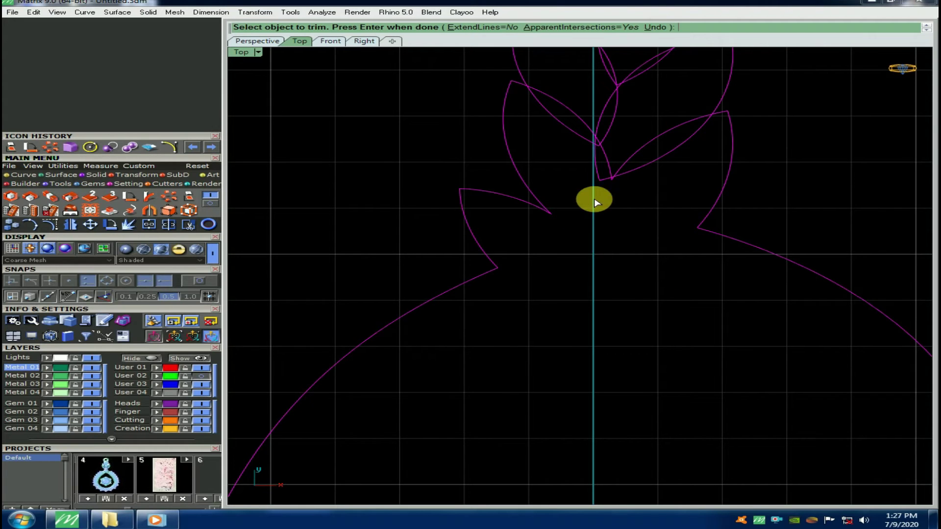
right_click_drag(594, 198, 595, 291)
scroll(594, 143, "down", 5)
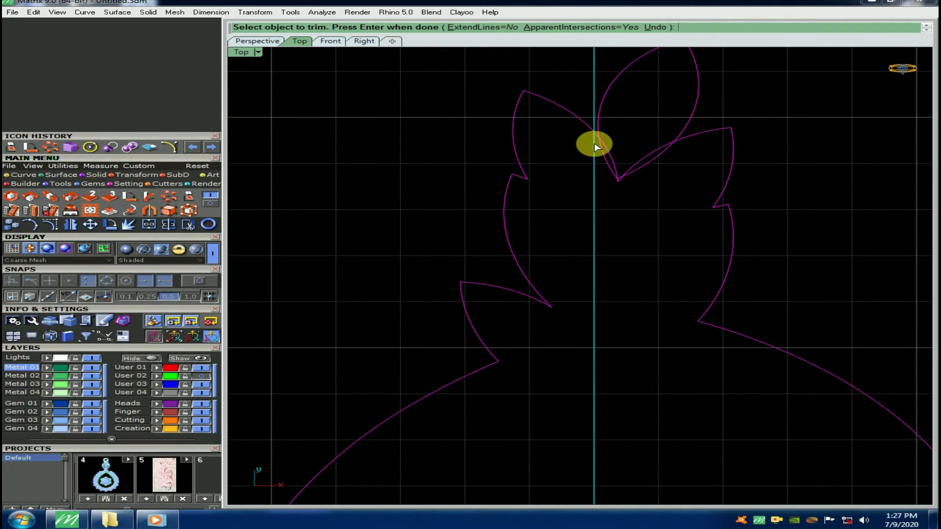
key("Return")
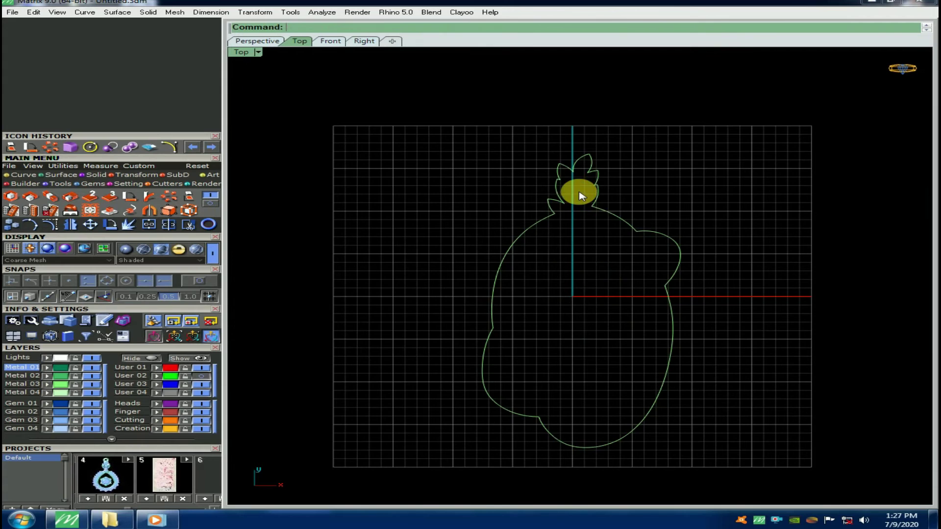
Step: Select the complete outline curve and rebuild it at degree 3, deleting the input curve
scroll(578, 194, "up", 2)
left_click(541, 216)
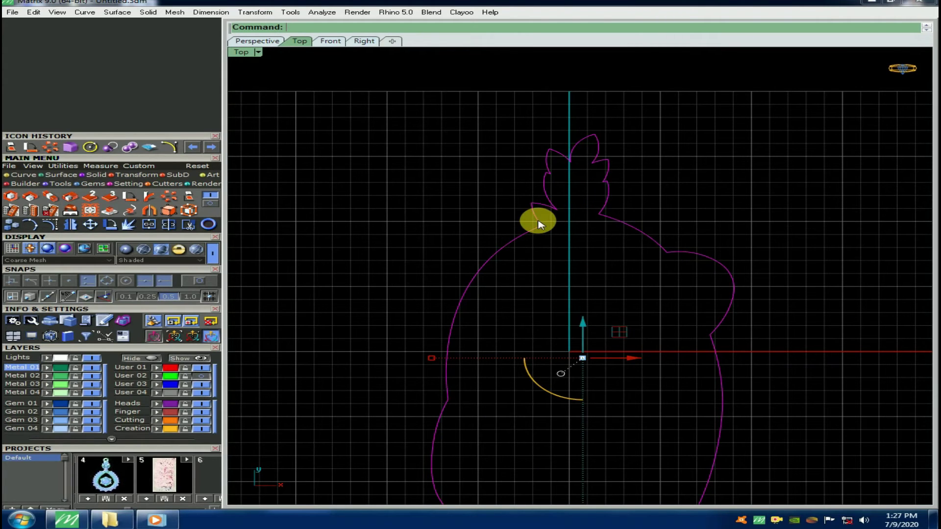
type("r")
key("Return")
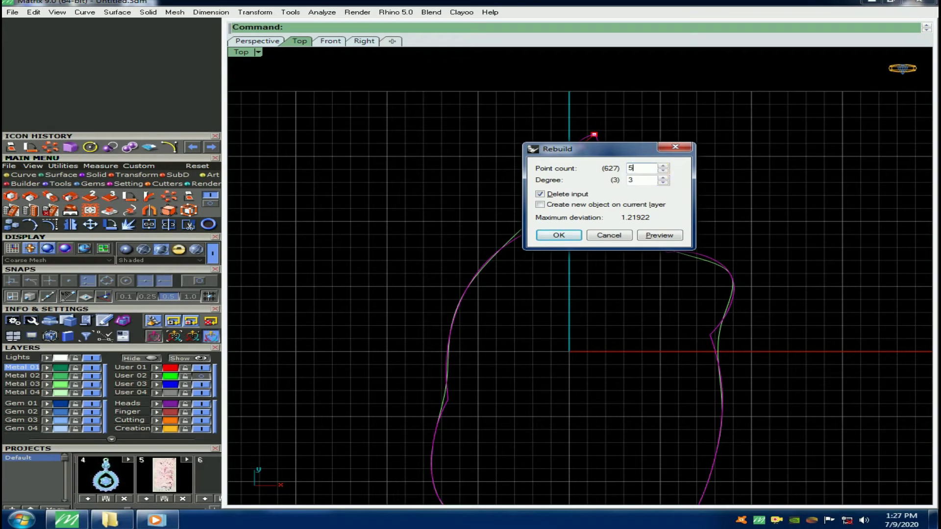
key("Escape")
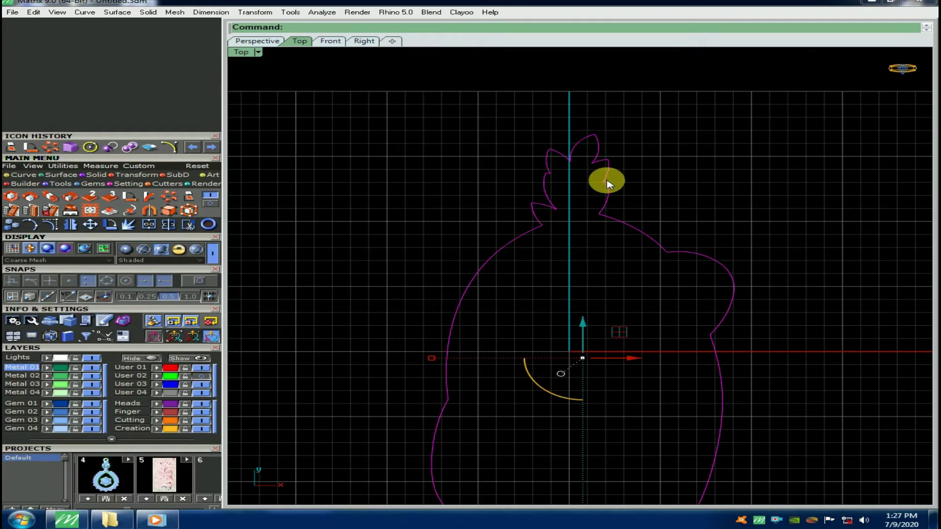
Step: Offset the outline curve inward by 0.8 with sharp corners
scroll(608, 185, "up", 2)
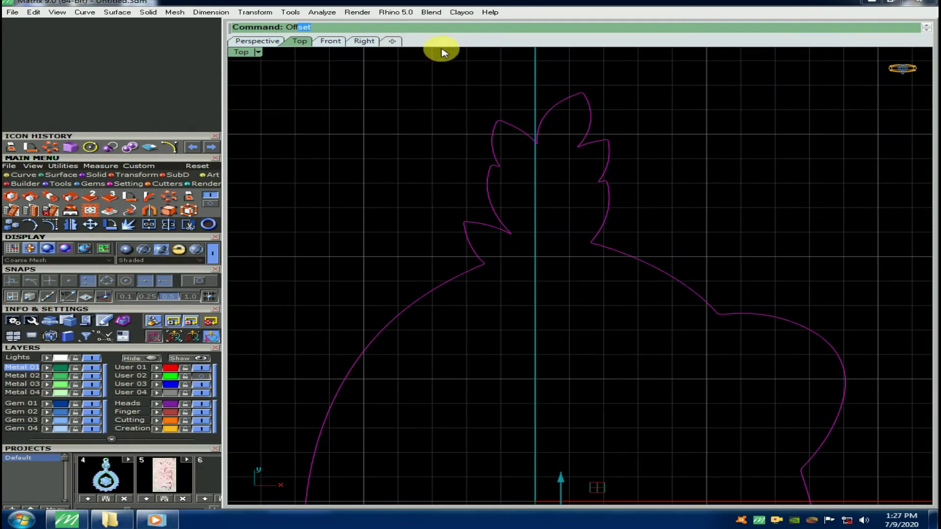
left_click(324, 43)
scroll(615, 267, "up", 3)
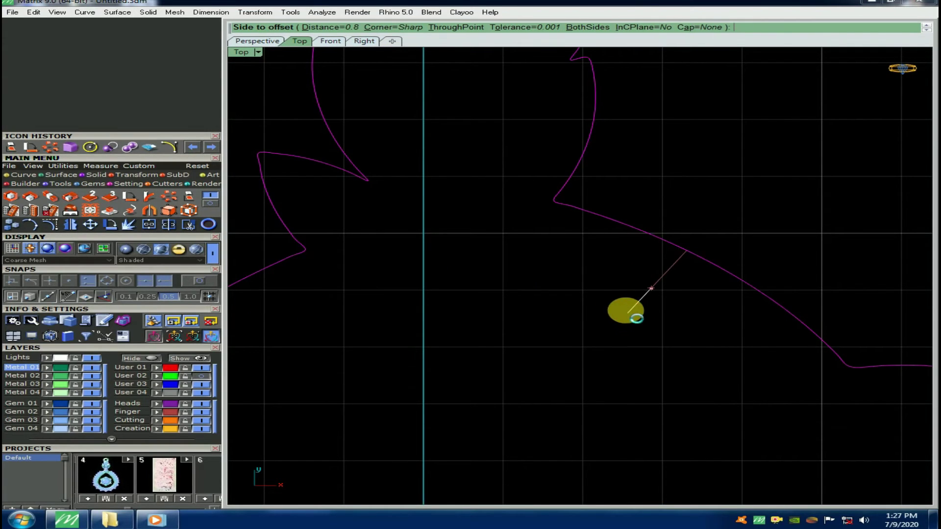
left_click(548, 258)
scroll(550, 255, "down", 3)
scroll(549, 255, "down", 2)
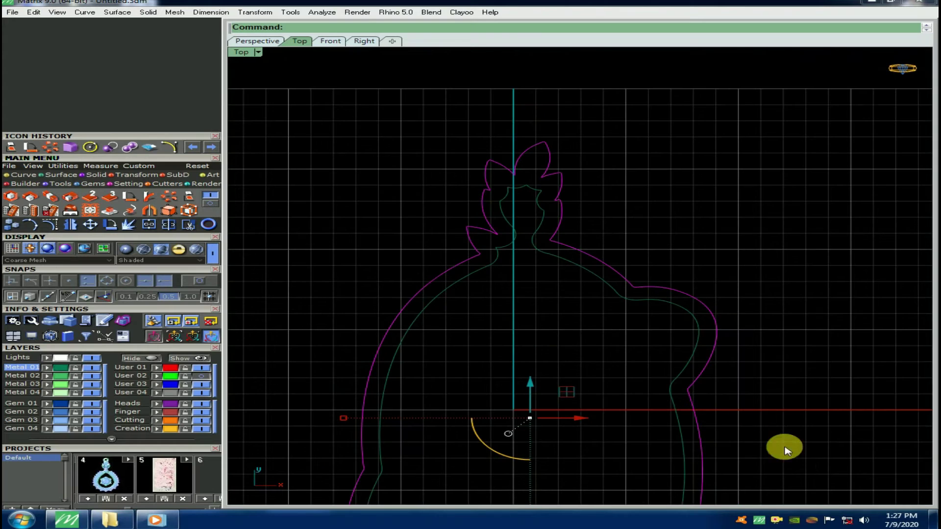
Step: Create a planar surface from the outline and its inner offset, and trim away the interior so only the band remains
left_click(863, 520)
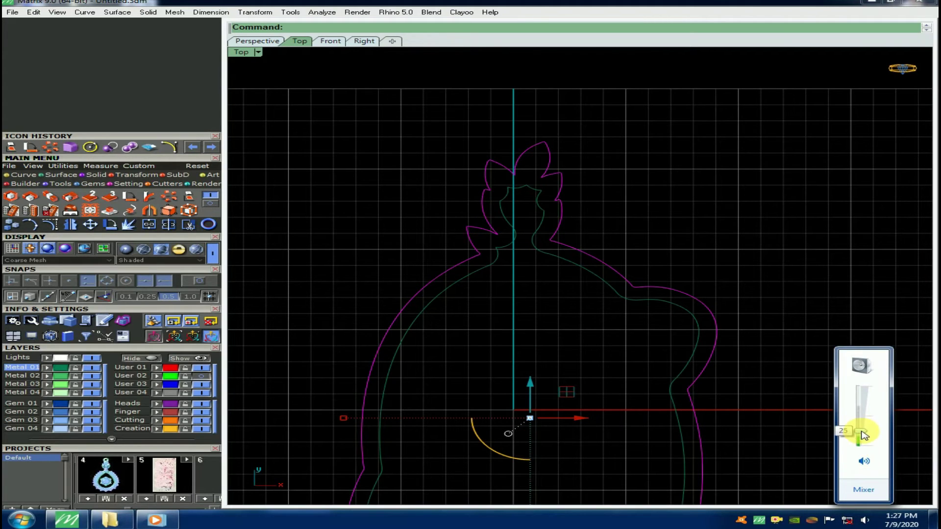
left_click(584, 273)
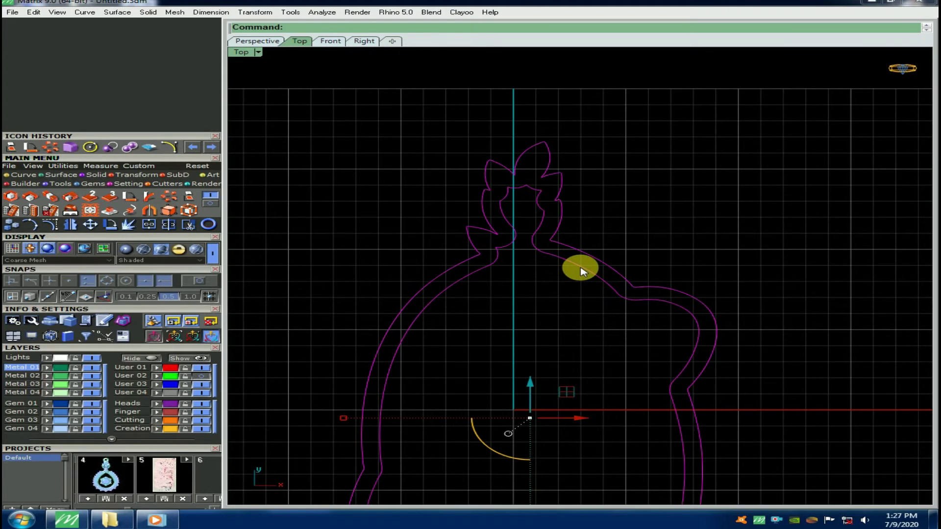
type("p")
key("Return")
key("Return")
key("ctrl+t")
left_click(567, 300)
left_click(621, 242)
scroll(567, 249, "up", 6)
key("Return")
scroll(559, 247, "down", 4)
Step: Extrude the flat band surface downward as a solid with a distance of -0.8
type("ex")
key("Return")
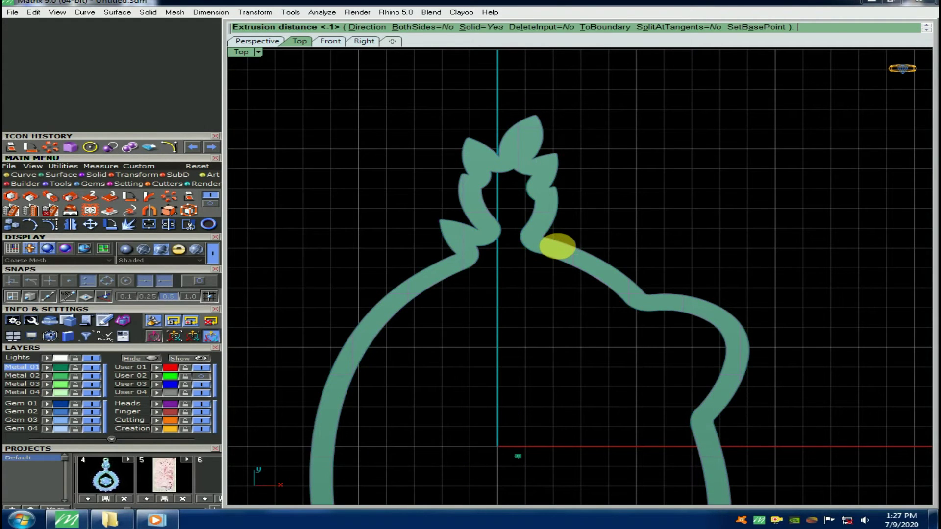
key("Return")
key("Return")
type("e")
key("Return")
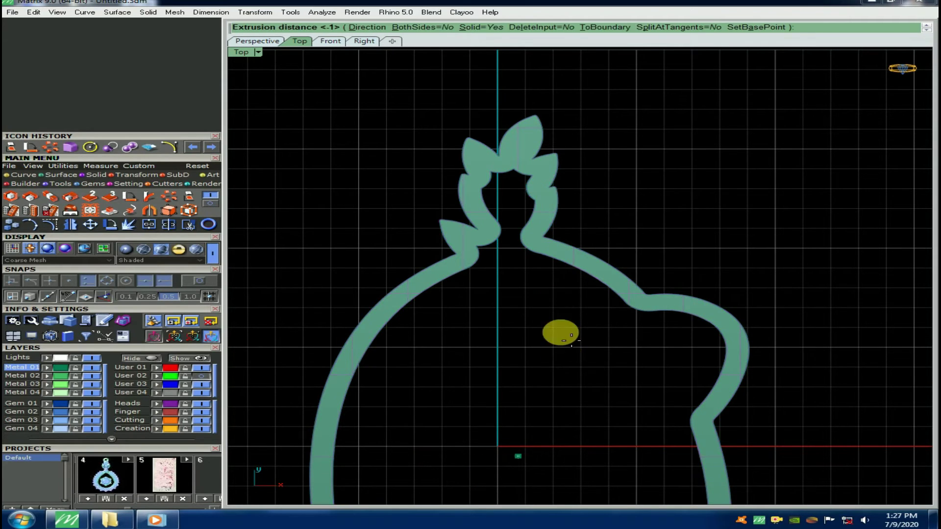
key("F2")
type("-0.")
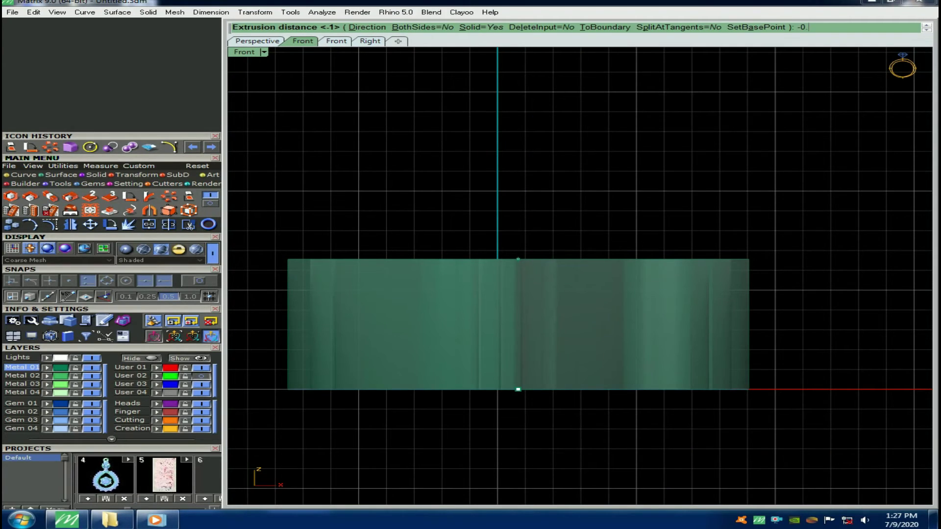
key("Return")
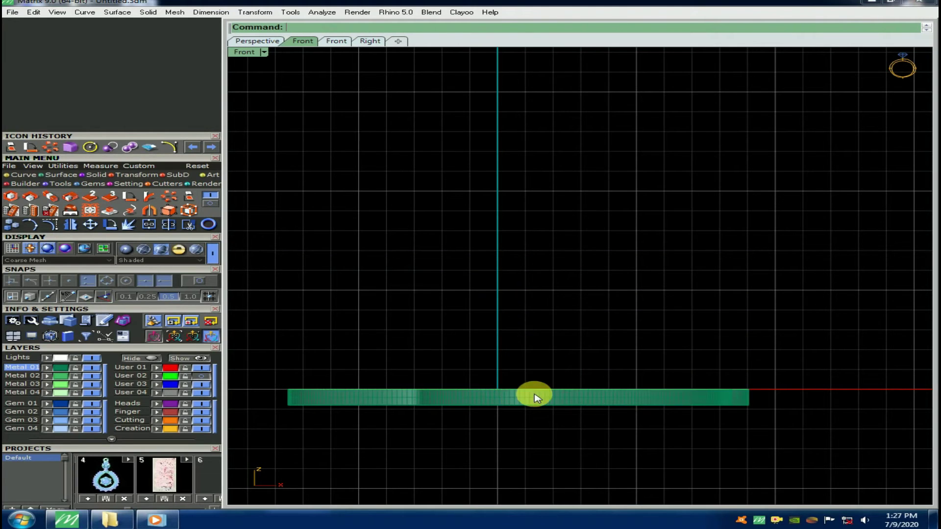
Step: Hide the extruded base solid, keeping the flat band surface and its outline curves in view
scroll(520, 395, "up", 3)
left_click(521, 395)
key("Escape")
scroll(522, 341, "down", 5)
key("F1")
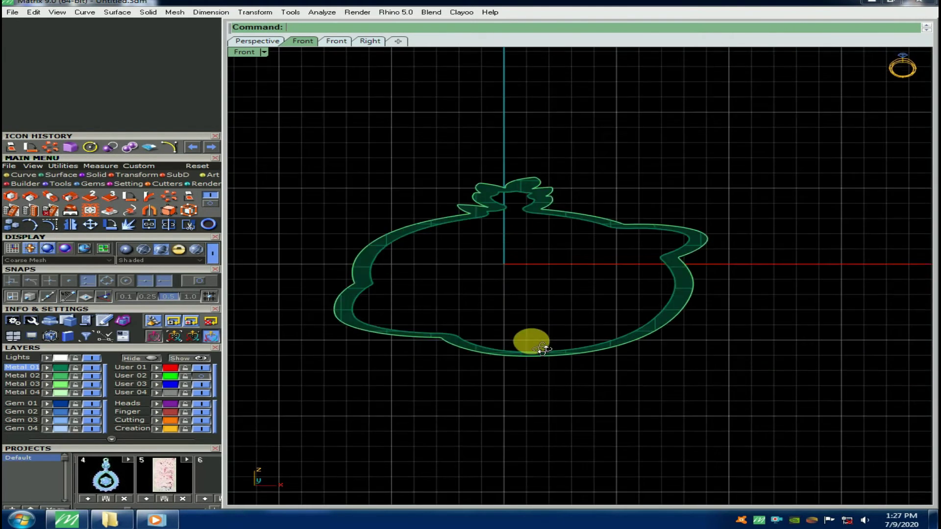
Step: Assign the outline curves to the Metal 03 layer and turn that layer off
scroll(523, 235, "down", 5)
right_click_drag(520, 202, 514, 278)
key("ctrl+a")
left_click(49, 384)
left_click(93, 385)
right_click_drag(529, 232, 521, 284)
scroll(518, 229, "up", 10)
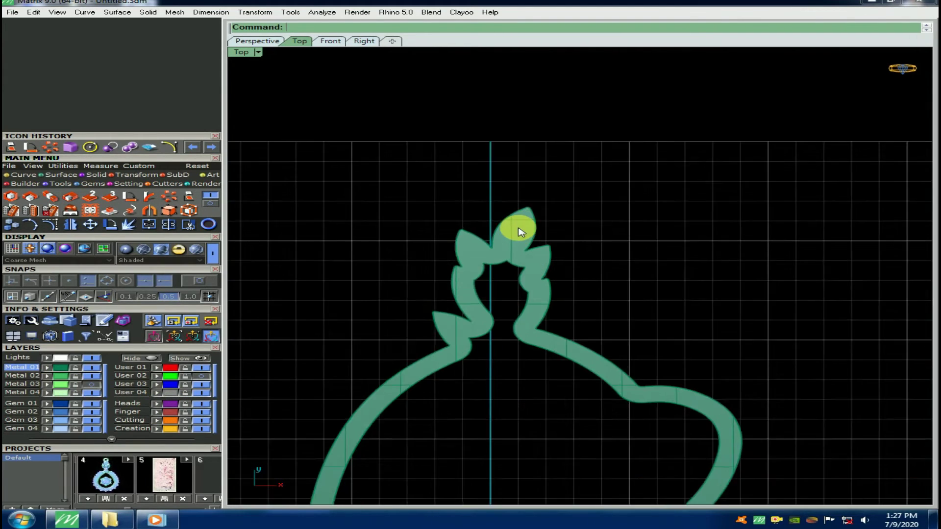
scroll(521, 231, "down", 2)
scroll(483, 236, "up", 3)
scroll(514, 197, "down", 2)
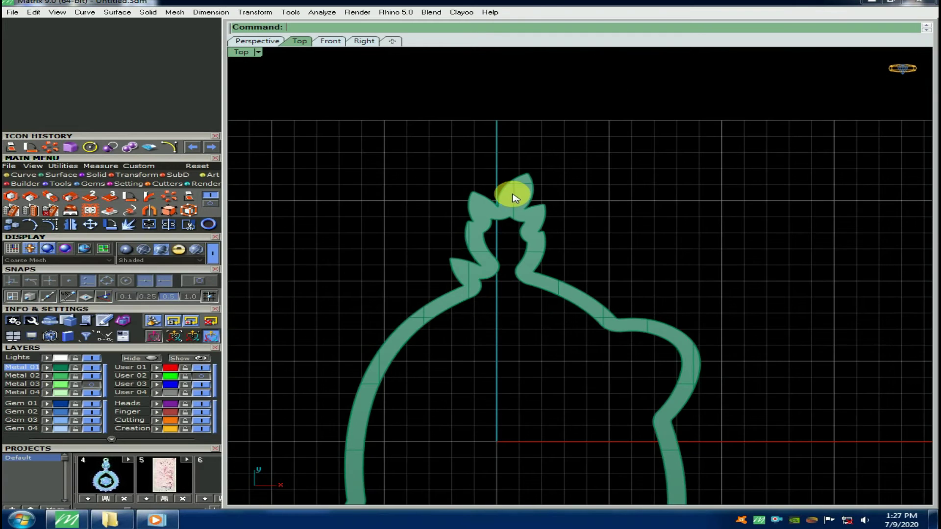
scroll(515, 198, "down", 1)
Step: Draw a vertical line through the origin in the Top view, extending on both sides past the band's ends
left_click(24, 175)
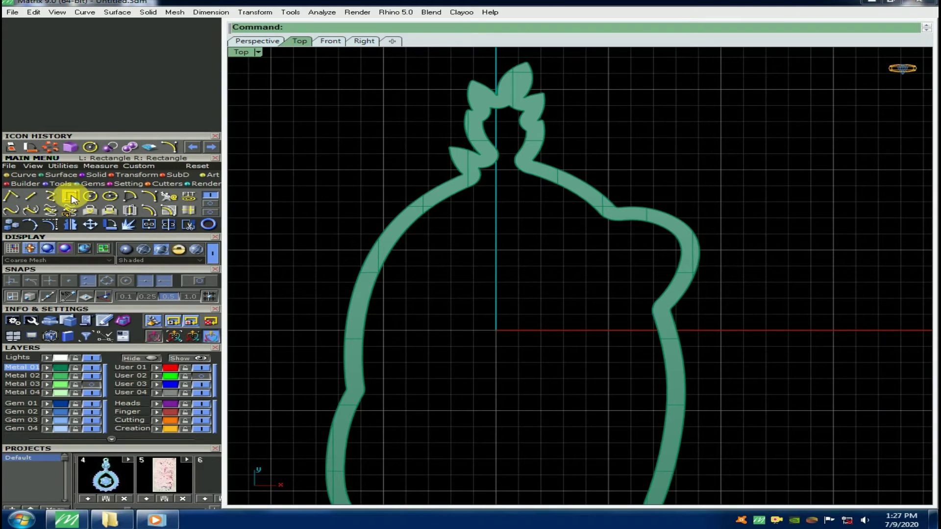
left_click(30, 196)
scroll(448, 304, "down", 2)
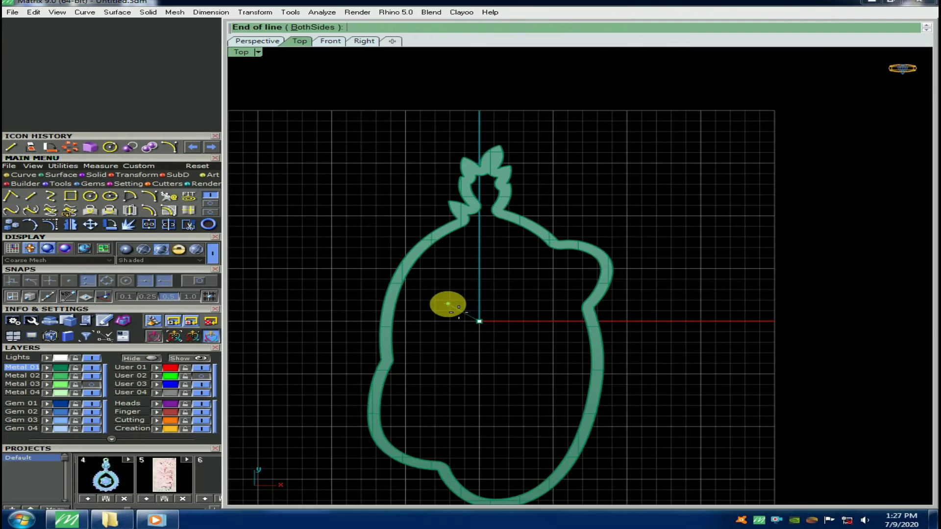
scroll(448, 304, "down", 2)
type("V")
left_click(470, 157)
scroll(470, 174, "up", 1)
Step: Offset the vertical line to both sides and delete the original centre line
type("offset")
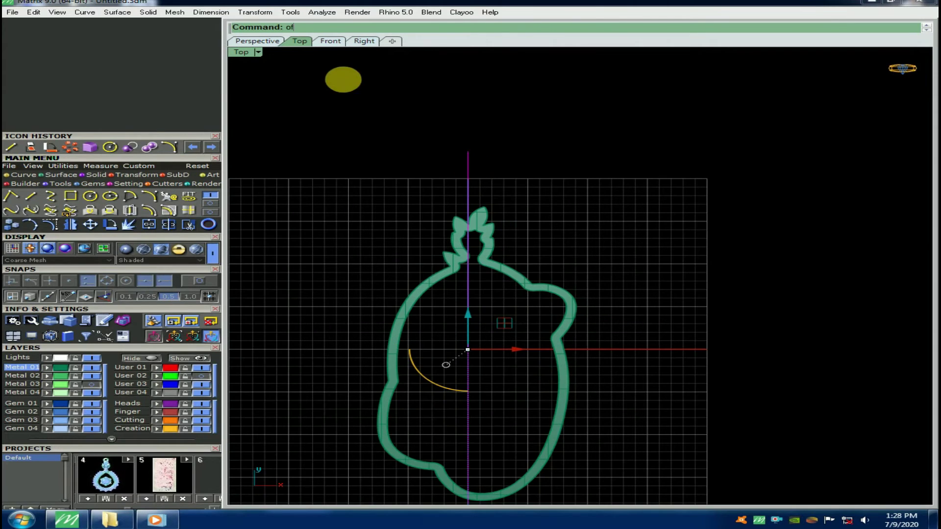
key("Return")
scroll(402, 189, "up", 2)
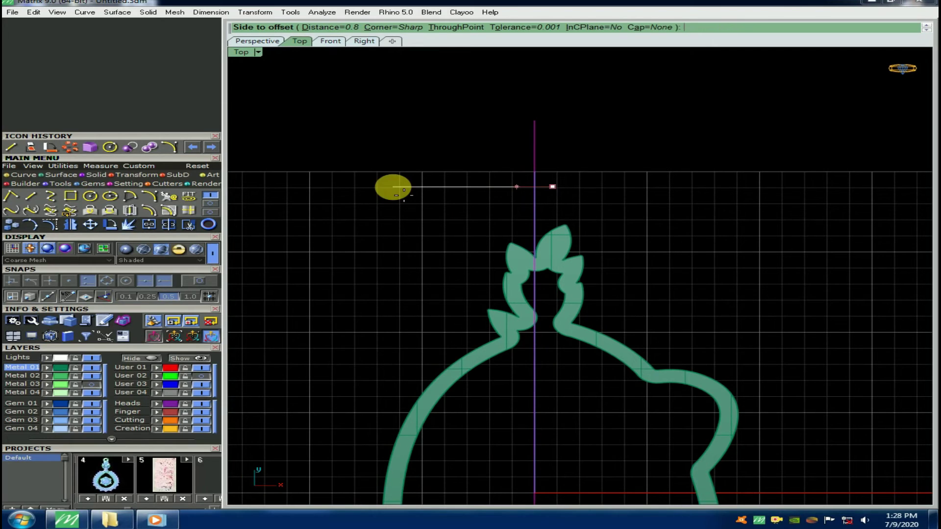
left_click(393, 188)
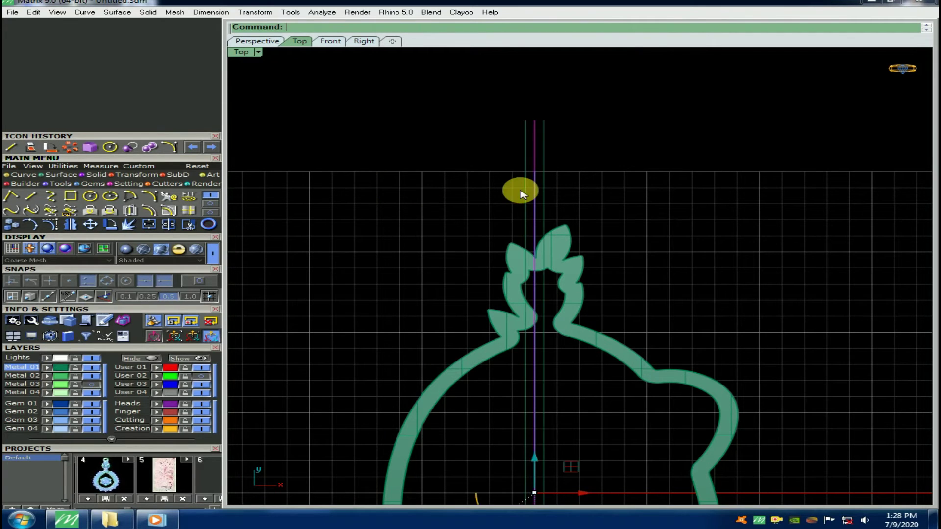
scroll(409, 185, "down", 1)
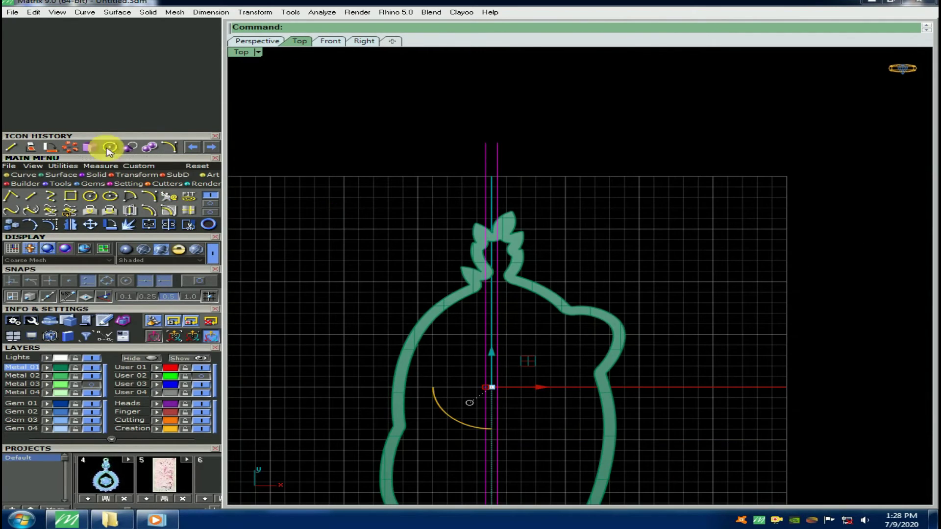
Step: Polar array the two parallel lines around the origin with 10 items over a full circle
left_click(75, 145)
type("10")
key("Return")
key("Return")
key("Return")
scroll(470, 195, "down", 2)
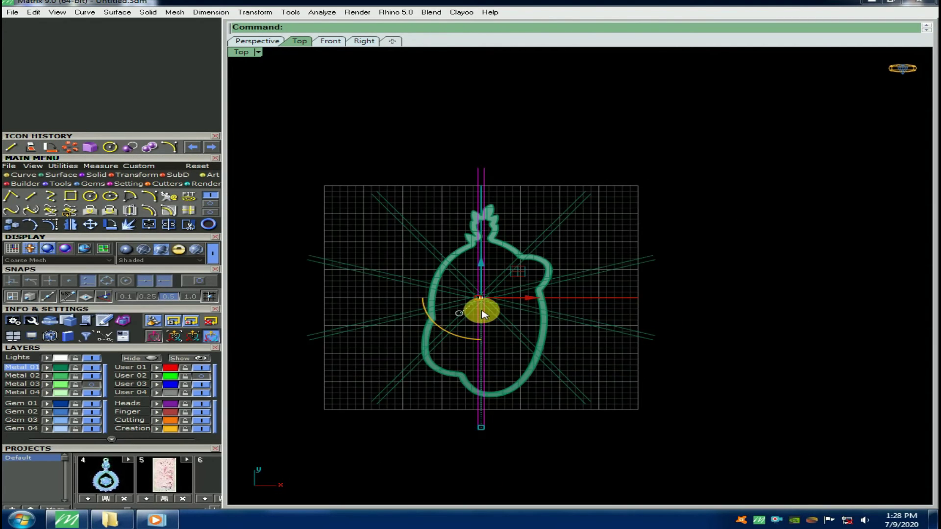
Step: Using the radial line pairs as cutting objects, trim away the band sections along the bottom, right side and leaf top
scroll(482, 315, "up", 3)
key("ctrl+t")
left_click(453, 413)
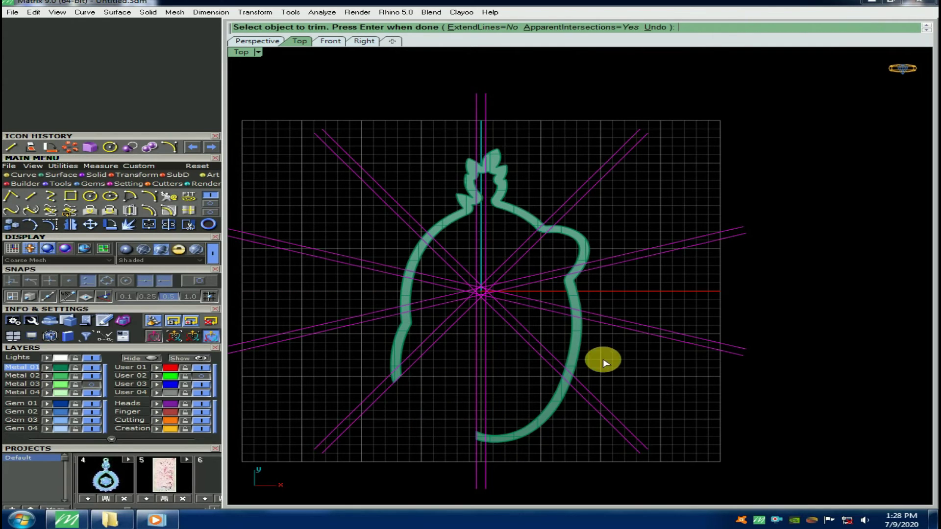
left_click(570, 290)
scroll(595, 296, "up", 3)
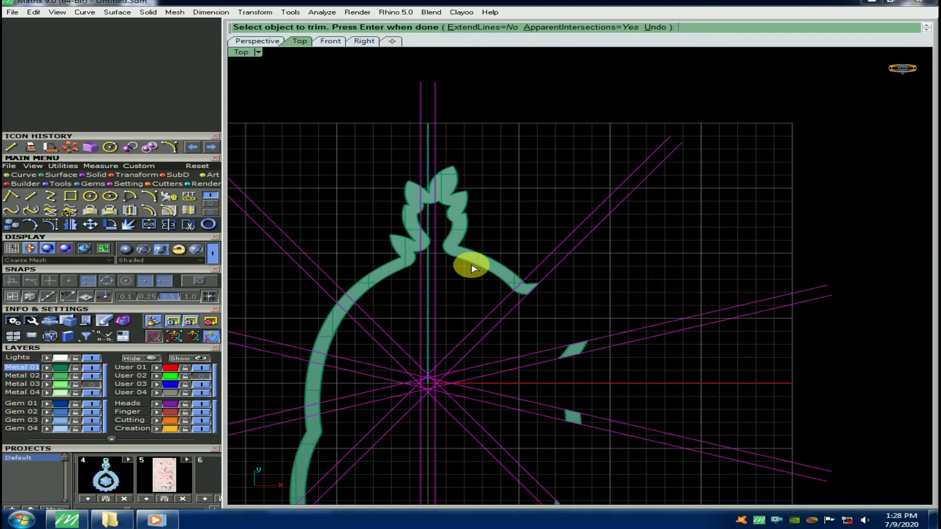
left_click(472, 268)
left_click(393, 266)
Step: Trim away the remaining band sections on the pendant's left side, keeping only the pieces inside the line pairs
scroll(466, 267, "up", 2)
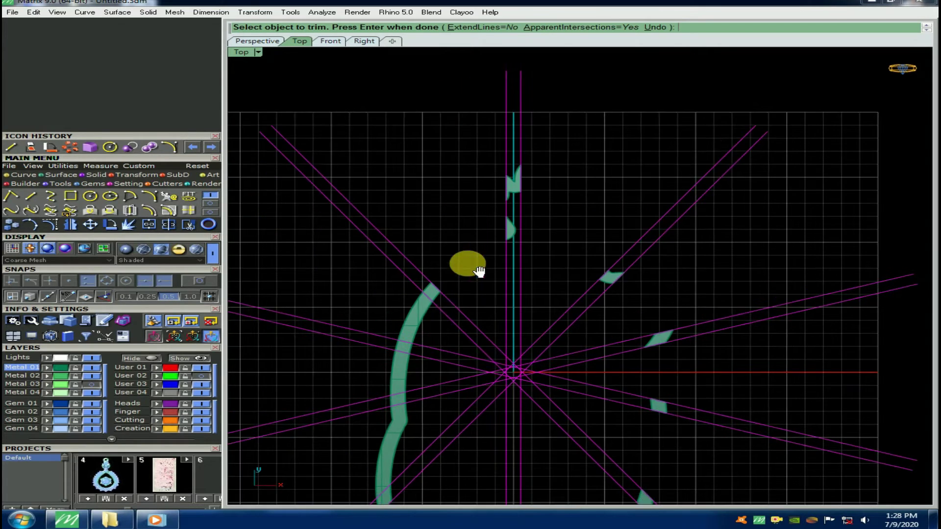
left_click_drag(376, 302, 373, 301)
right_click_drag(415, 342, 480, 228)
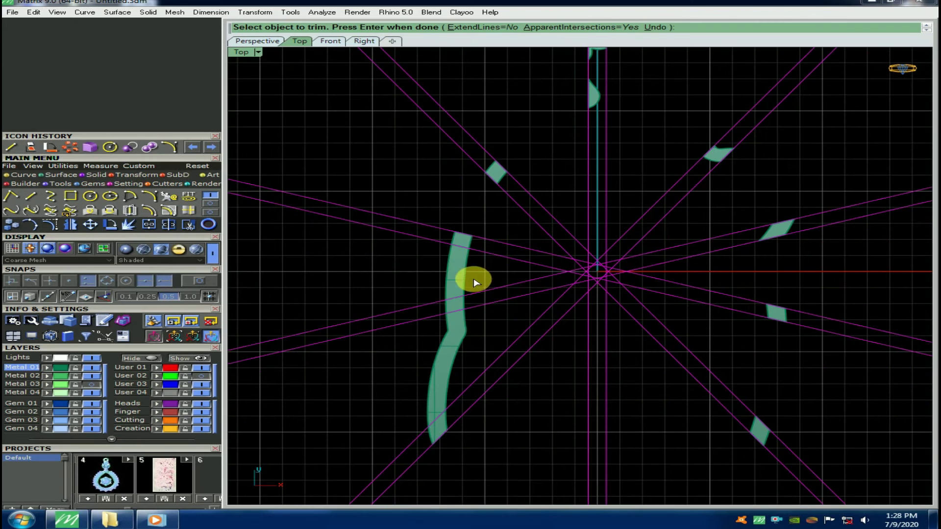
left_click(439, 353)
scroll(447, 356, "down", 6)
right_click(512, 202)
Step: Delete the stray surface scrap below the top leaf piece and all the radial cutting lines
scroll(520, 210, "up", 12)
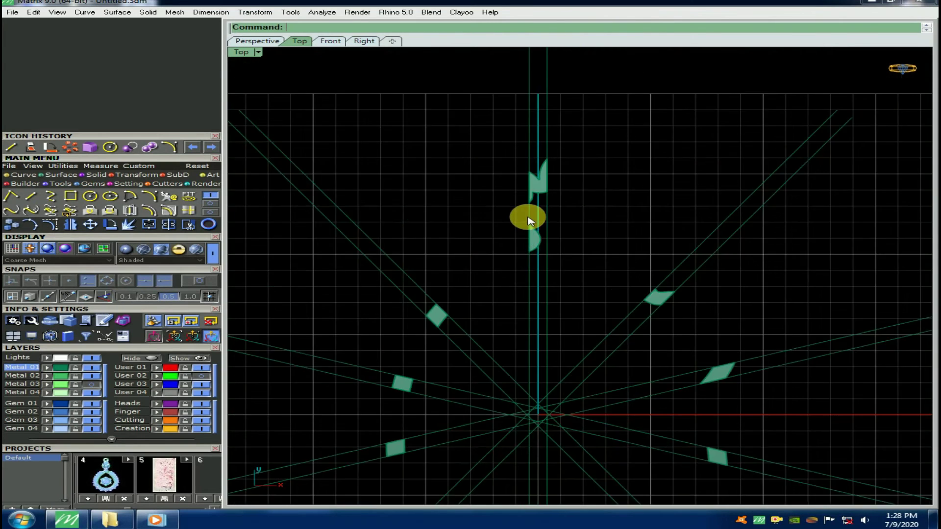
left_click(540, 251)
scroll(544, 259, "down", 8)
key("Delete")
left_click_drag(569, 452, 516, 379)
key("Delete")
Step: Extrude all the small band pieces upward as solid support blocks in the Front view
scroll(527, 294, "down", 8)
left_click_drag(421, 196, 664, 456)
scroll(520, 357, "up", 4)
type("e")
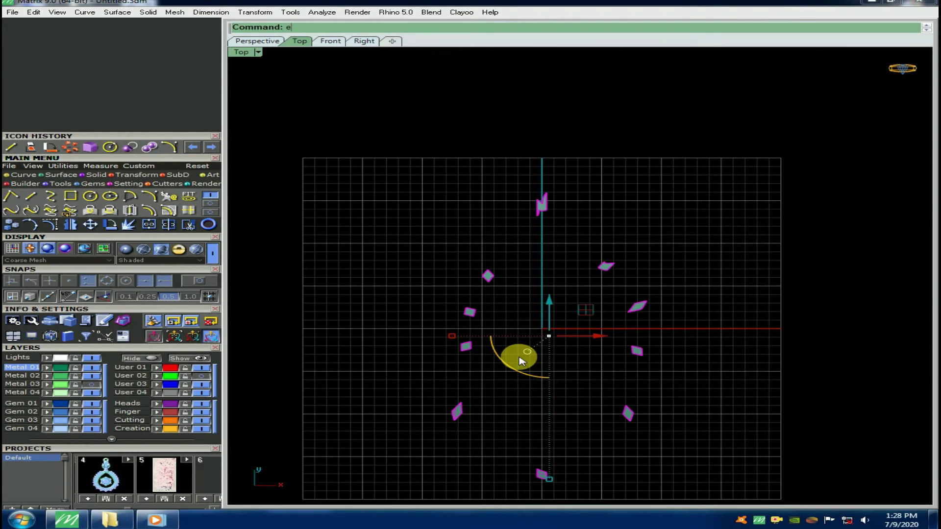
key("space")
key("F6")
scroll(529, 307, "up", 10)
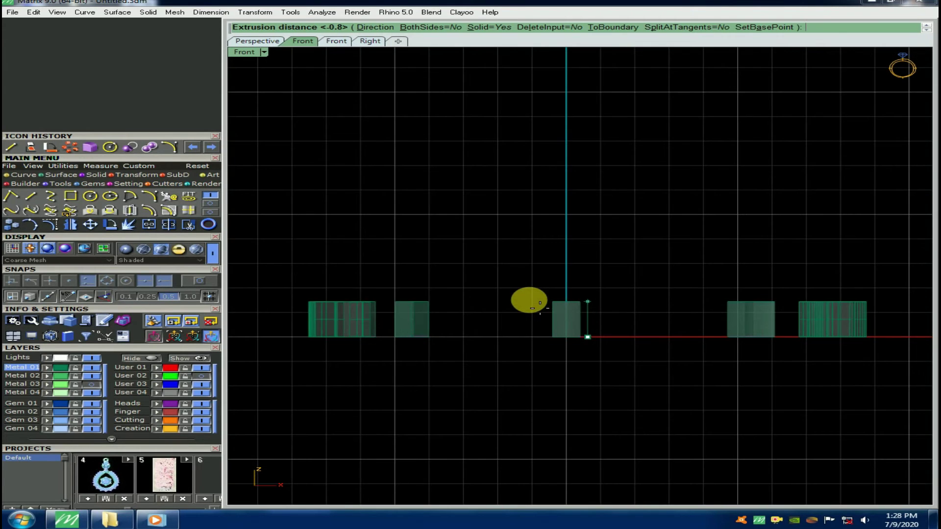
left_click(529, 279)
scroll(525, 342, "down", 3)
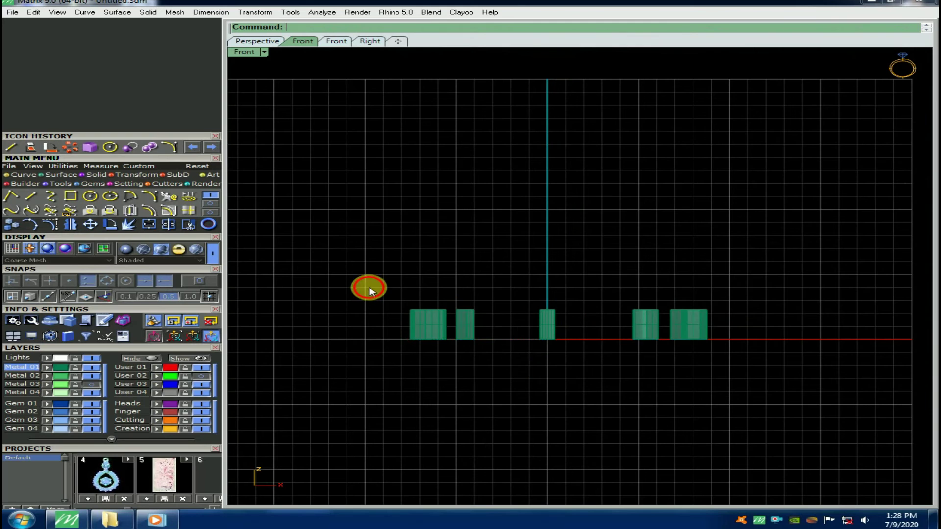
Step: Select all the support blocks and bring back the hidden pendant parts and base
left_click_drag(372, 275, 903, 409)
key("ctrl+alt+h")
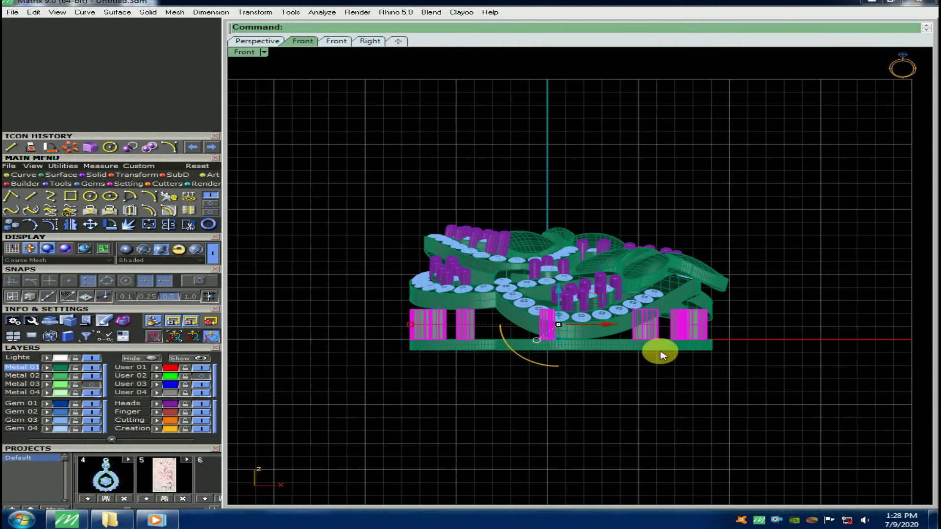
scroll(510, 296, "up", 3)
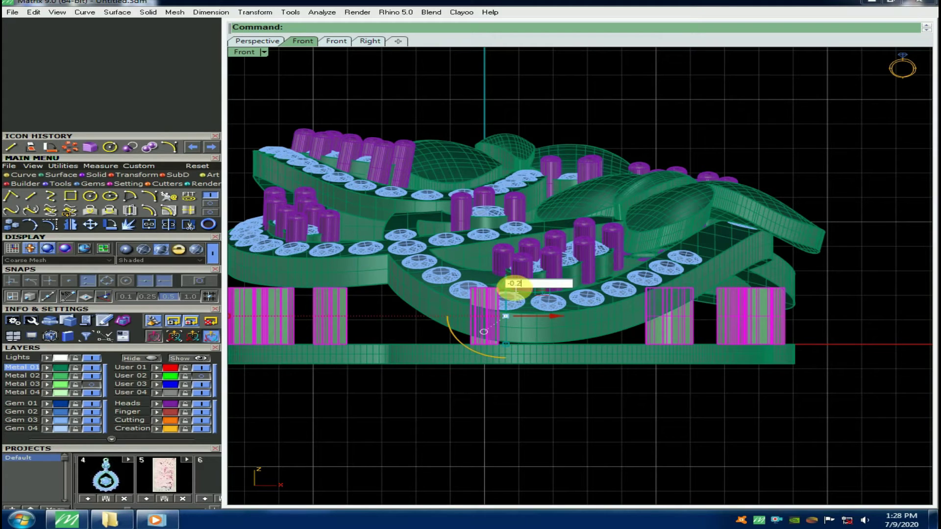
Step: Move the support blocks down 0.2, and lower the blocks and back frame together by 0.7
key("Return")
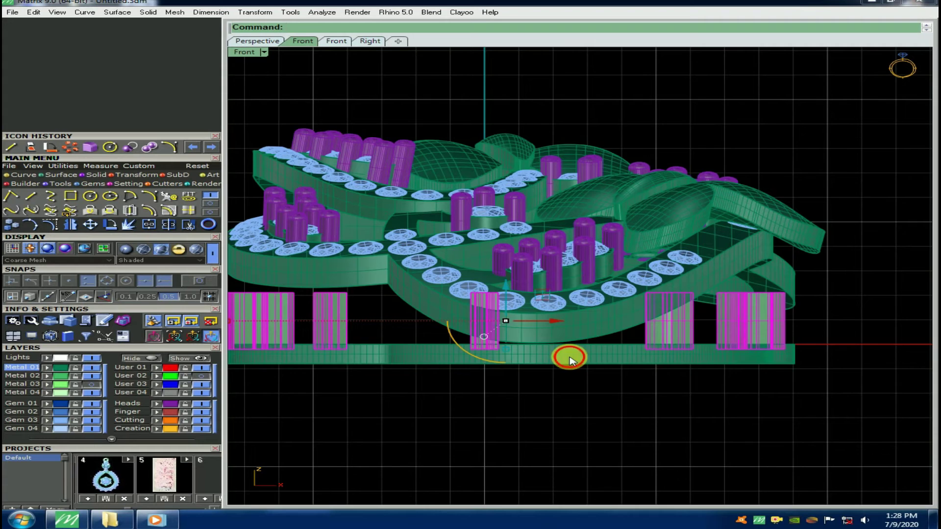
scroll(483, 319, "up", 5)
left_click_drag(515, 301, 519, 301)
left_click(519, 302)
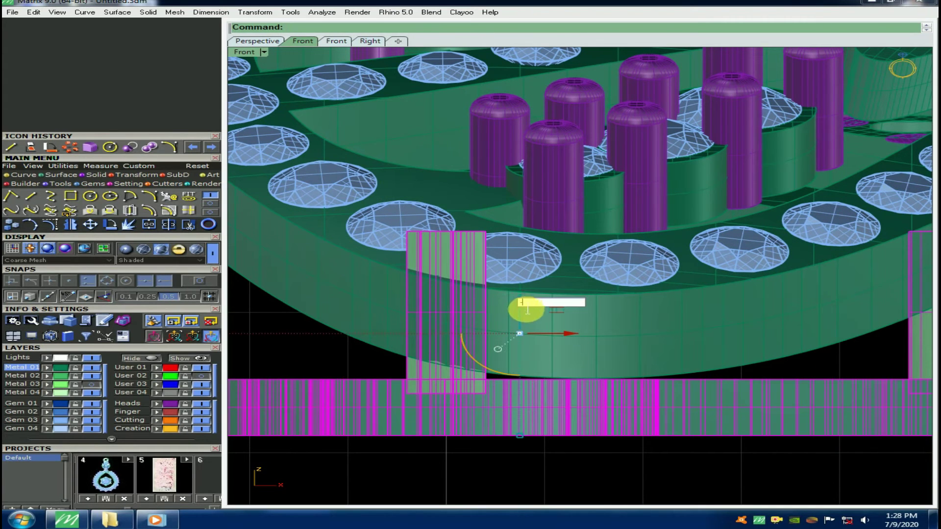
type("-0.7")
key("Return")
scroll(514, 314, "down", 10)
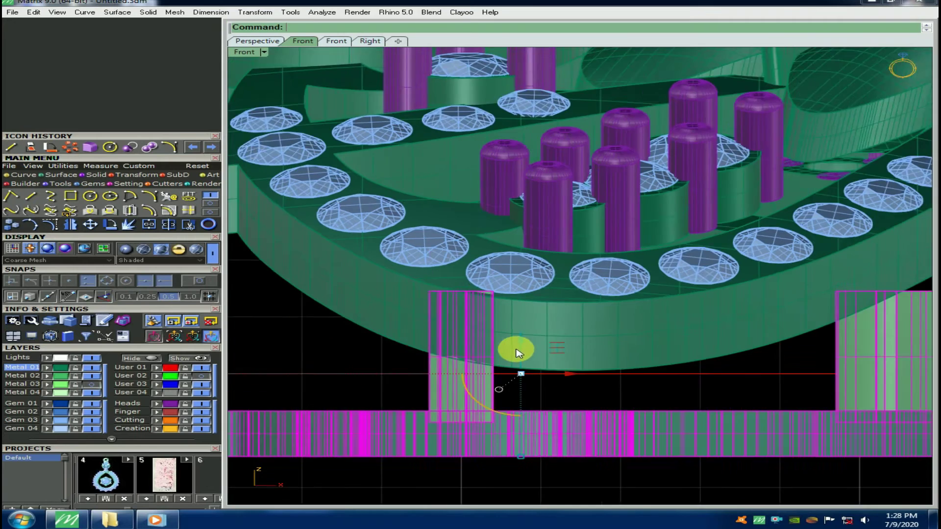
scroll(385, 368, "up", 3)
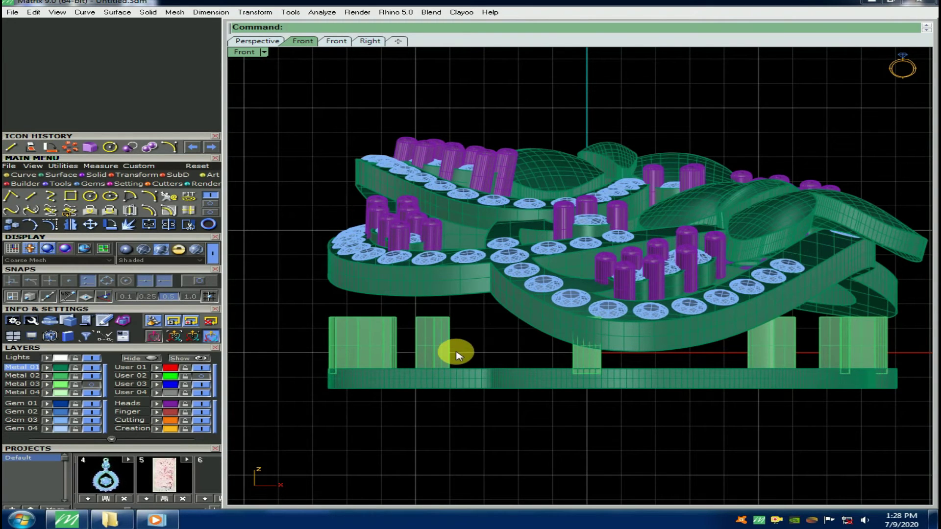
Step: Raise the top control points of the support blocks under the left wing until they reach the pendant band
left_click_drag(346, 340, 377, 334)
right_click(348, 311)
right_click(304, 308)
left_click_drag(289, 297, 500, 331)
right_click_drag(448, 318, 457, 376)
scroll(380, 360, "up", 4)
left_click_drag(411, 347, 396, 272)
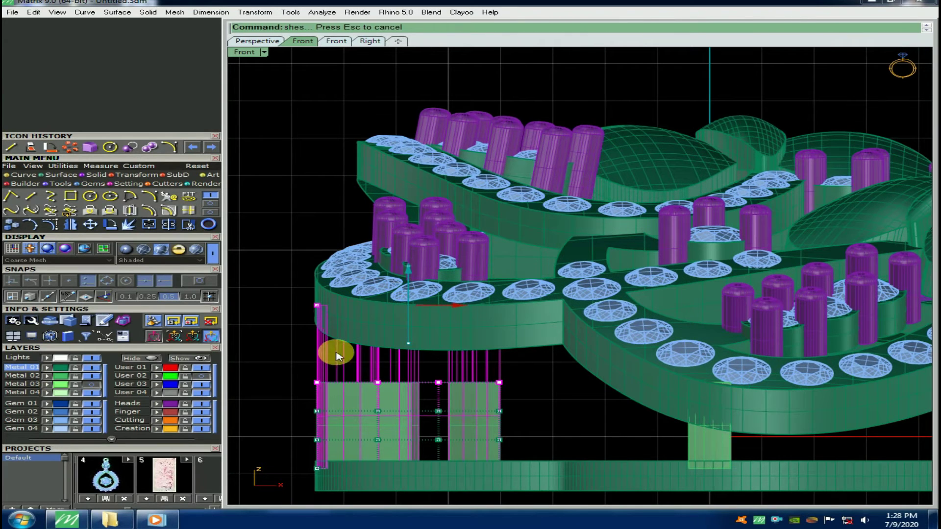
key("Escape")
Step: Delete the stray piece beside the left support blocks
scroll(319, 365, "down", 3)
right_click_drag(340, 385, 685, 448)
scroll(659, 394, "up", 2)
left_click(660, 393)
scroll(659, 393, "up", 4)
key("Delete")
scroll(580, 410, "down", 4)
right_click_drag(606, 388, 661, 398)
Step: In the Right view, select only the top control points of the left support blocks and raise them toward the arched band
key("ctrl+F3")
key("F4")
left_click_drag(442, 216, 703, 363)
left_click(576, 314)
left_click_drag(390, 227, 728, 348, "ctrl")
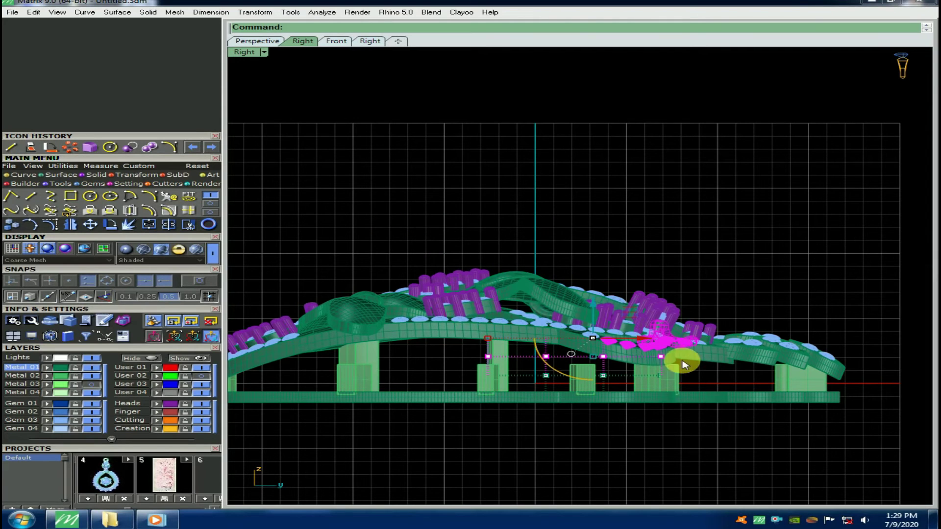
scroll(615, 325, "up", 2)
left_click_drag(565, 204, 616, 368, "ctrl")
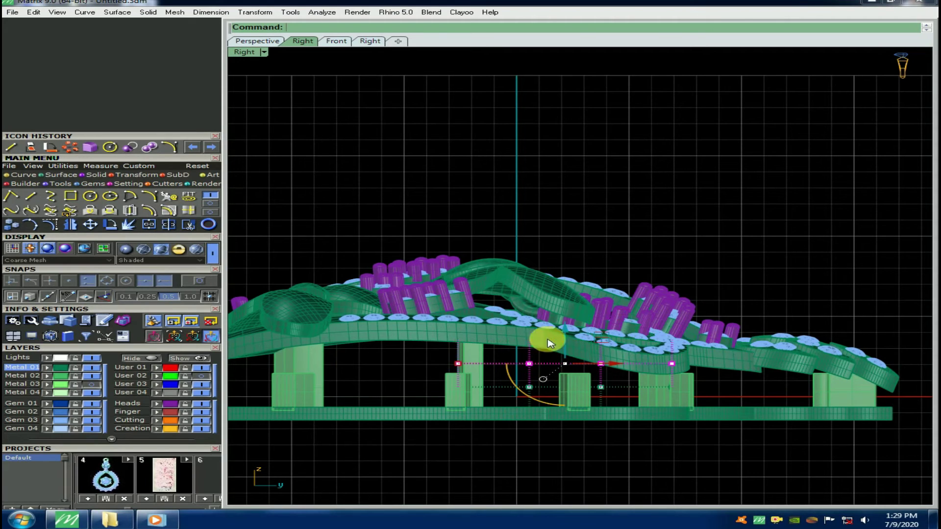
left_click_drag(562, 330, 563, 325)
right_click_drag(585, 343, 365, 386, "ctrl+shift")
right_click_drag(705, 380, 528, 379, "ctrl+shift")
key("F6")
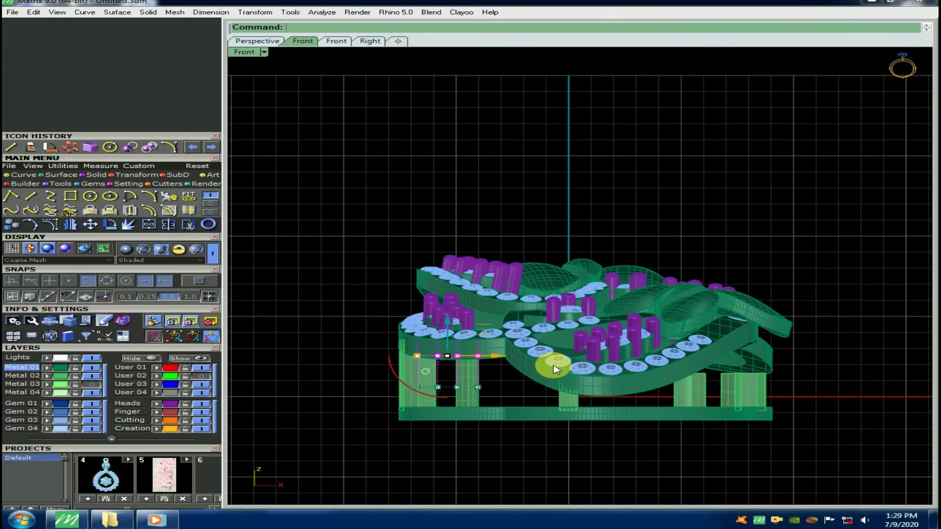
Step: Isolate the three left support blocks together with the pendant bands above them, hiding everything else
left_click(441, 392)
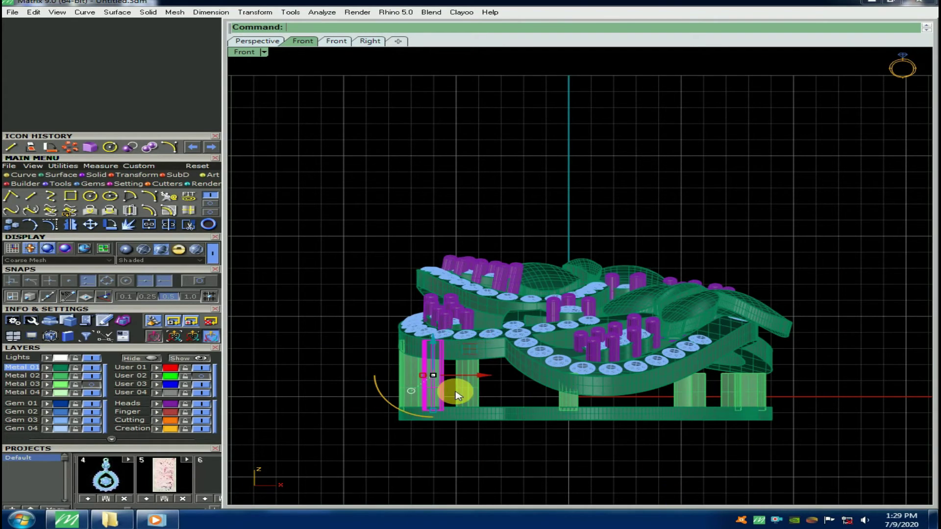
right_click_drag(426, 384, 420, 362, "ctrl+shift")
left_click(420, 361, "shift")
left_click(485, 286, "shift")
left_click(656, 351, "shift")
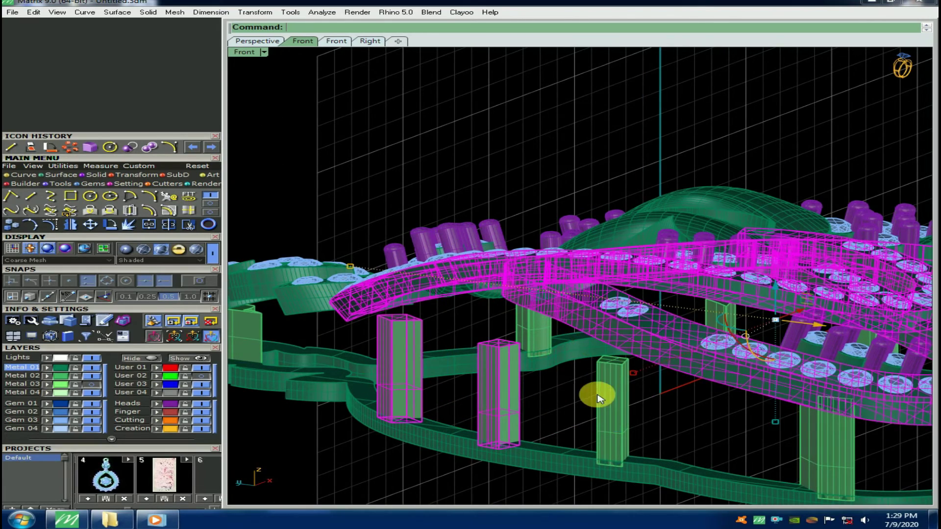
right_click_drag(598, 394, 640, 391, "ctrl+shift")
left_click(697, 392, "shift")
type("i")
key("Return")
type("h")
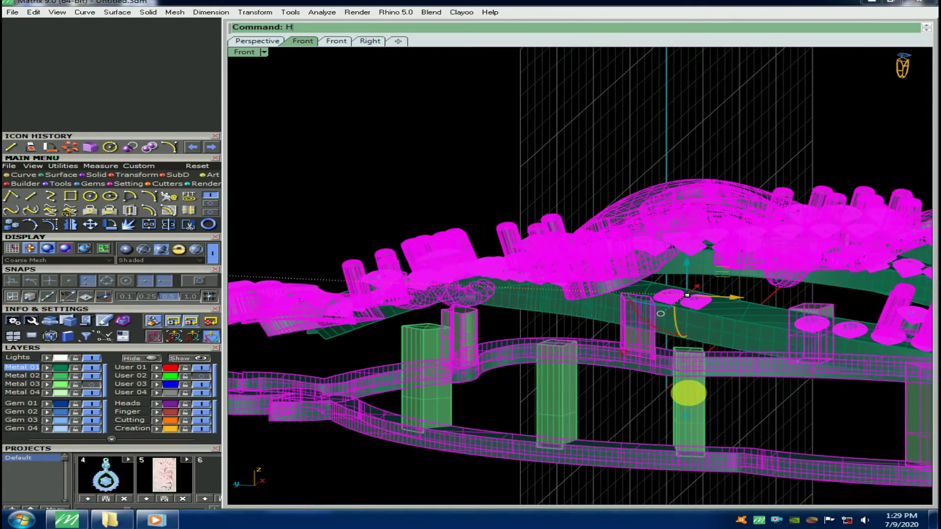
key("Return")
scroll(603, 377, "down", 2)
Step: Turn on the isolated blocks' control points and raise their top points into the band
key("F2")
left_click_drag(539, 425, 337, 363)
left_click_drag(477, 432, 356, 390)
key("F10")
left_click_drag(327, 268, 503, 324)
right_click_drag(503, 324, 573, 332, "ctrl+shift")
left_click_drag(565, 314, 556, 281)
key("Escape")
key("Escape")
Step: In the Front view, raise the top control points of the narrow left support block up to the higher band
left_click(500, 314)
left_click(501, 318)
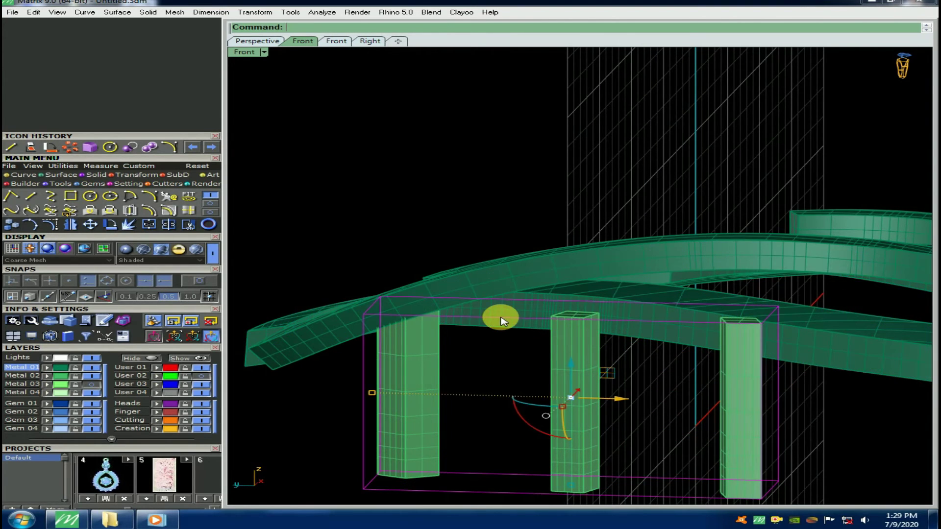
left_click(559, 355)
right_click_drag(605, 390, 680, 433, "ctrl+shift")
left_click(632, 406)
key("ctrl+F2")
key("Return")
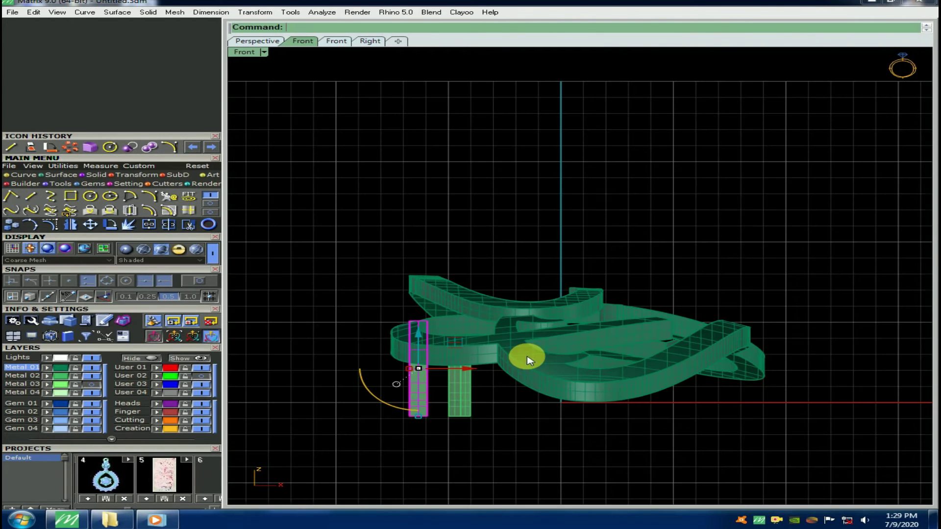
key("Return")
key("Return")
scroll(412, 311, "up", 2)
left_click_drag(382, 305, 448, 334)
right_click_drag(456, 352, 459, 378)
scroll(431, 330, "up", 6)
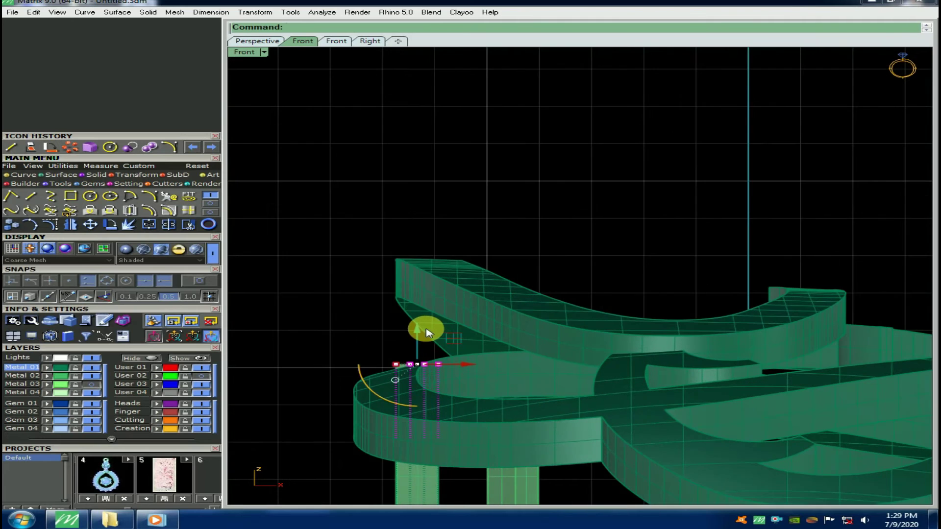
left_click_drag(416, 314, 407, 248)
right_click_drag(417, 333, 566, 355, "ctrl+shift")
key("Escape")
key("Escape")
Step: Delete the unwanted support block beside the raised narrow block
left_click(596, 353)
key("Delete")
scroll(583, 350, "down", 6)
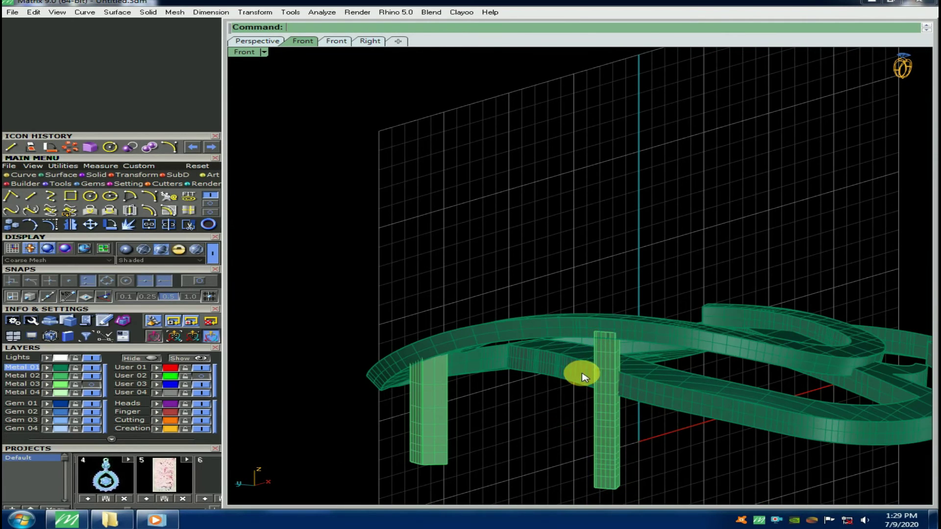
Step: Bring back all the hidden parts and select the support block under the leaf tip
key("ctrl+alt+h")
right_click_drag(663, 399, 625, 443)
scroll(626, 375, "down", 4)
right_click_drag(531, 439, 559, 439)
scroll(407, 423, "up", 4)
scroll(345, 426, "up", 3)
left_click(385, 428)
scroll(401, 434, "down", 3)
key("Escape")
scroll(560, 439, "up", 4)
scroll(512, 435, "up", 4)
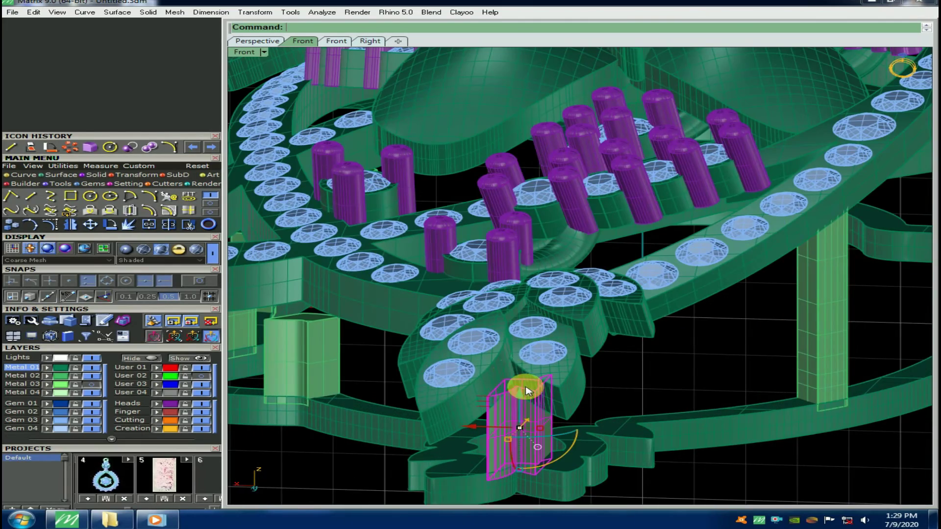
scroll(527, 391, "down", 4)
right_click_drag(526, 391, 436, 374)
Step: In the Right view, raise the leaf block's top control points to follow the sloping underside of the leaves
key("F11")
right_click_drag(755, 402, 504, 404)
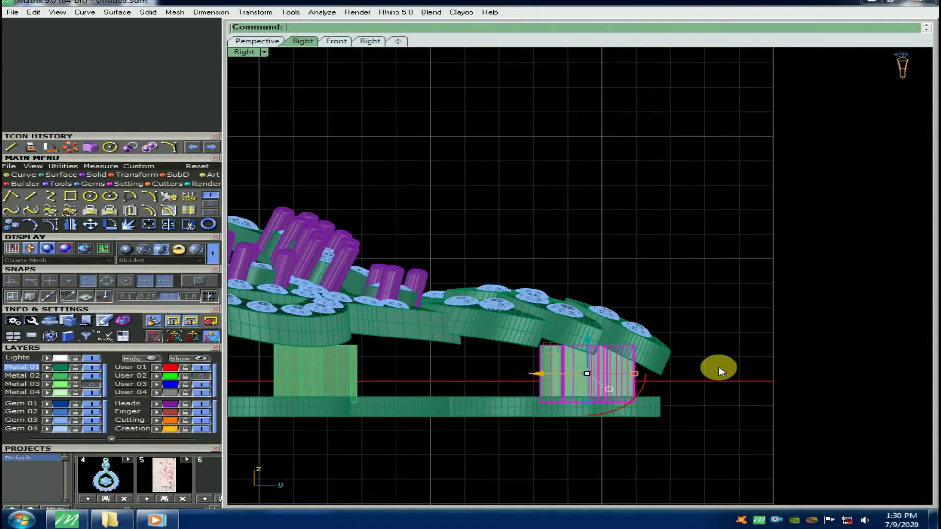
scroll(718, 368, "up", 4)
key("Return")
key("Return")
right_click_drag(640, 375, 691, 410)
key("Return")
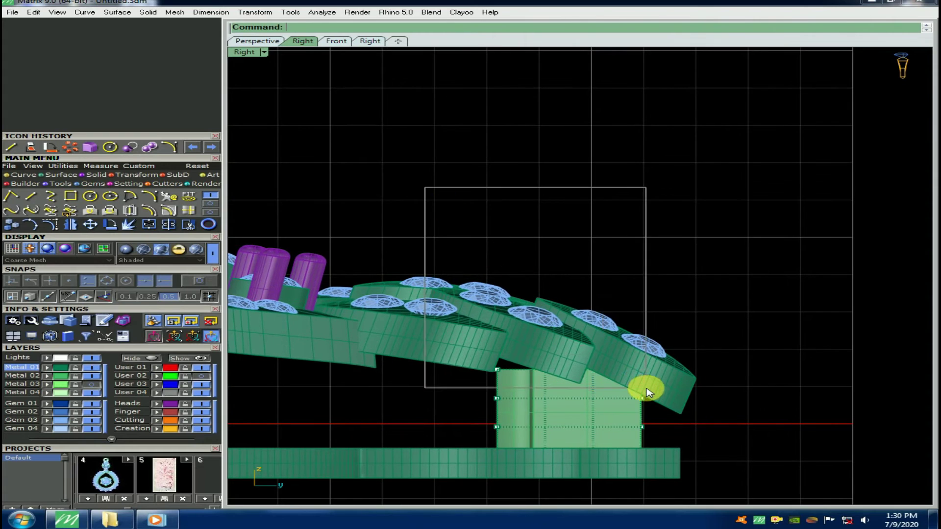
left_click_drag(648, 392, 647, 390)
scroll(570, 326, "up", 2)
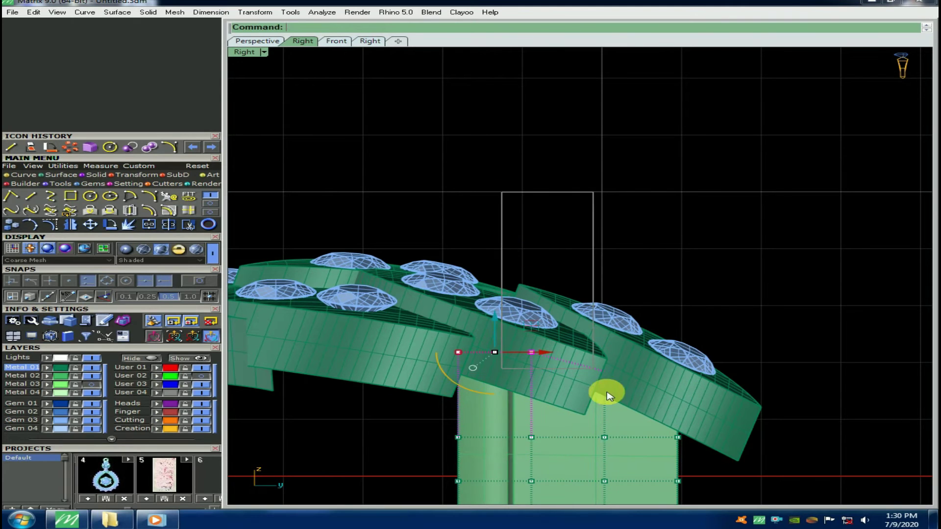
right_click_drag(501, 329, 477, 432)
left_click(476, 437)
left_click(497, 371)
Step: Isolate the three support blocks along the pendant's right side, hiding everything else
scroll(496, 370, "down", 8)
right_click_drag(537, 316, 591, 343)
scroll(374, 368, "up", 4)
left_click(392, 368)
right_click_drag(462, 386, 645, 361)
scroll(644, 361, "down", 6)
right_click_drag(420, 361, 414, 392, "shift")
scroll(413, 393, "up", 4)
left_click(406, 411, "shift")
right_click_drag(627, 362, 537, 411)
scroll(336, 328, "up", 2)
left_click(319, 330, "shift")
scroll(688, 315, "down", 4)
right_click_drag(505, 360, 453, 403)
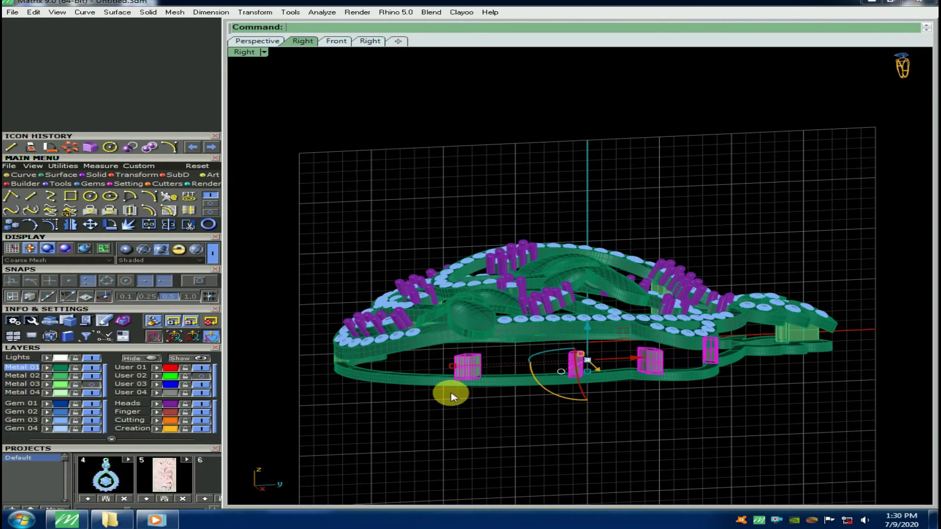
right_click_drag(589, 348, 665, 369)
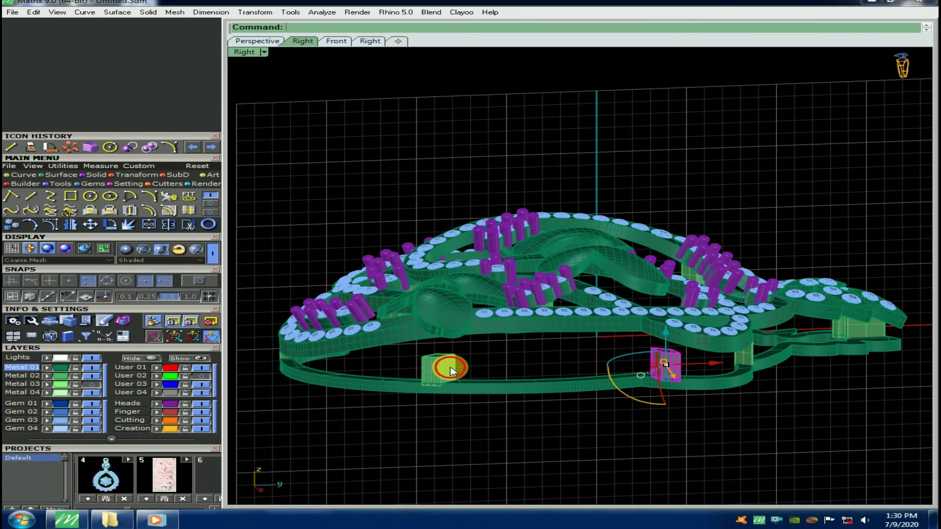
type("ii")
key("Return")
type("hh")
key("Return")
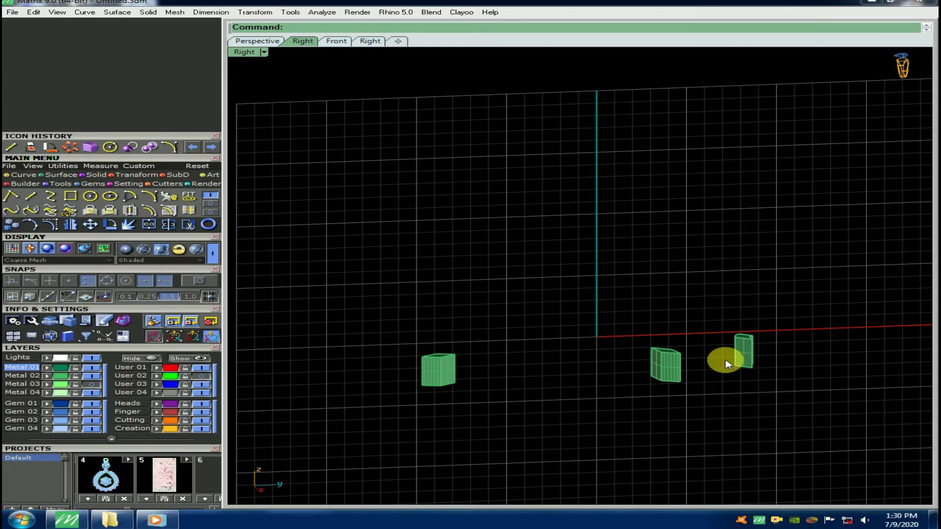
Step: Raise the top control points of the right-side support blocks into the band, with the hidden parts shown again
key("F2")
right_click(500, 349)
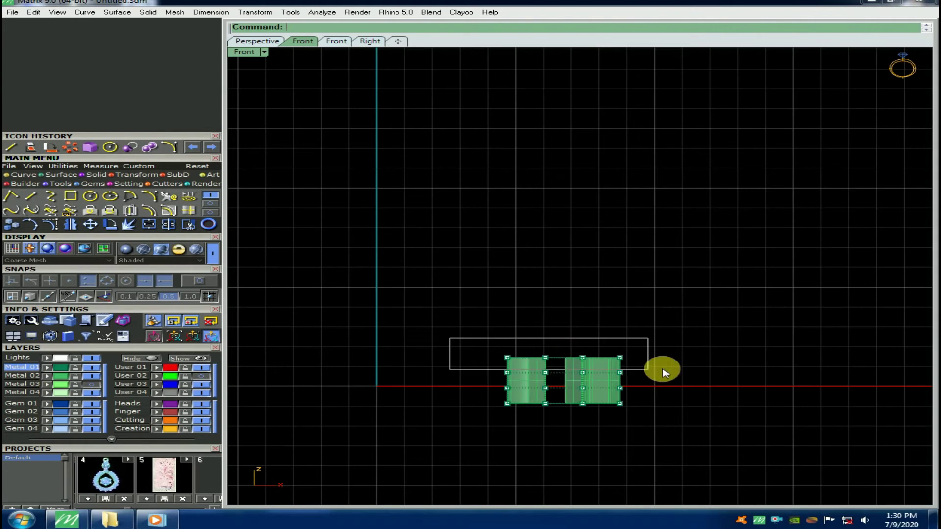
left_click_drag(663, 373, 661, 372)
scroll(578, 340, "up", 2)
left_click_drag(558, 301, 558, 301)
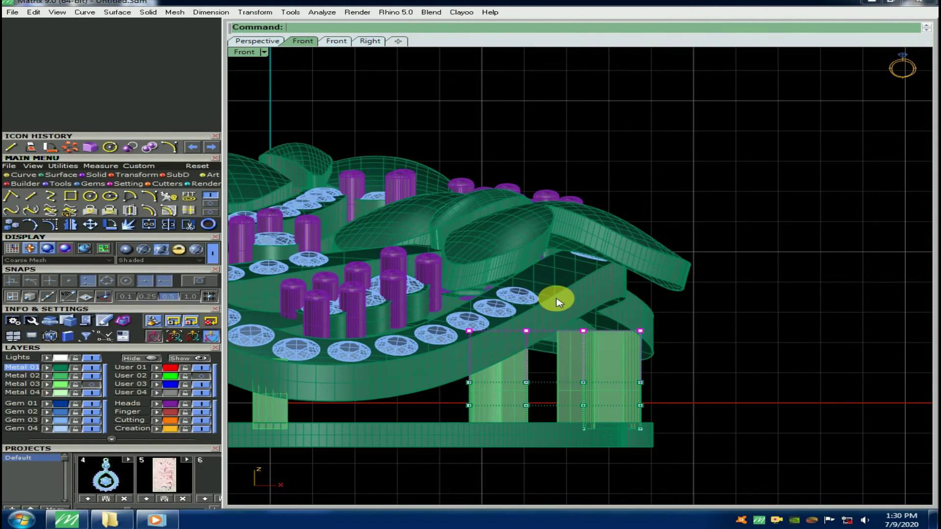
right_click_drag(583, 341, 567, 325)
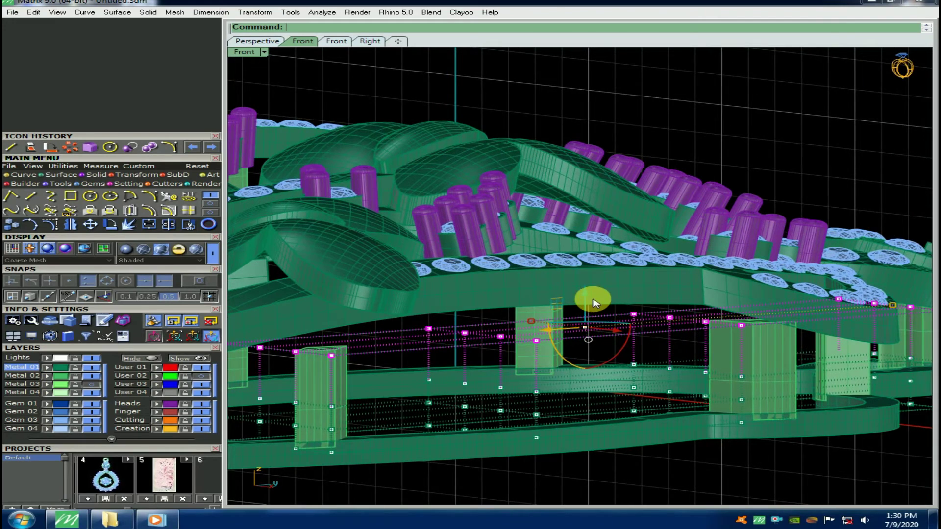
left_click_drag(585, 285, 581, 278)
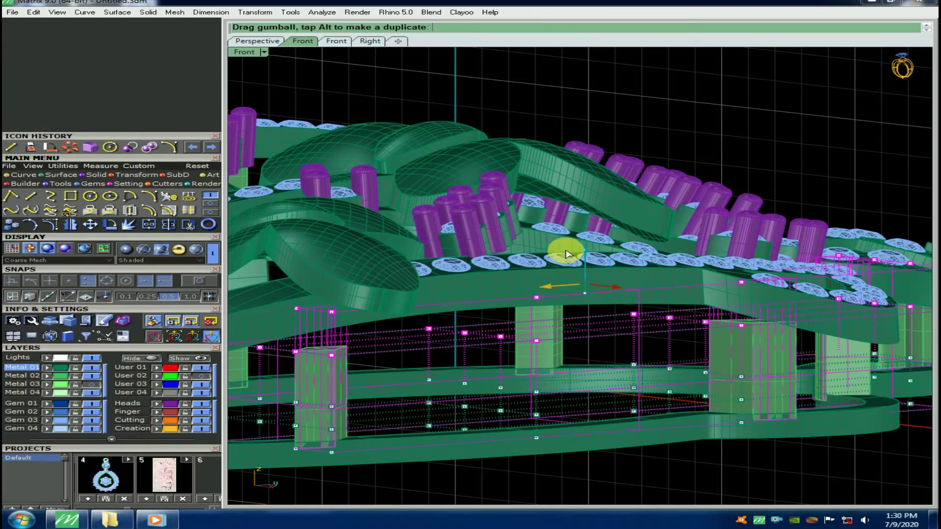
scroll(558, 345, "down", 3)
right_click_drag(558, 346, 550, 304)
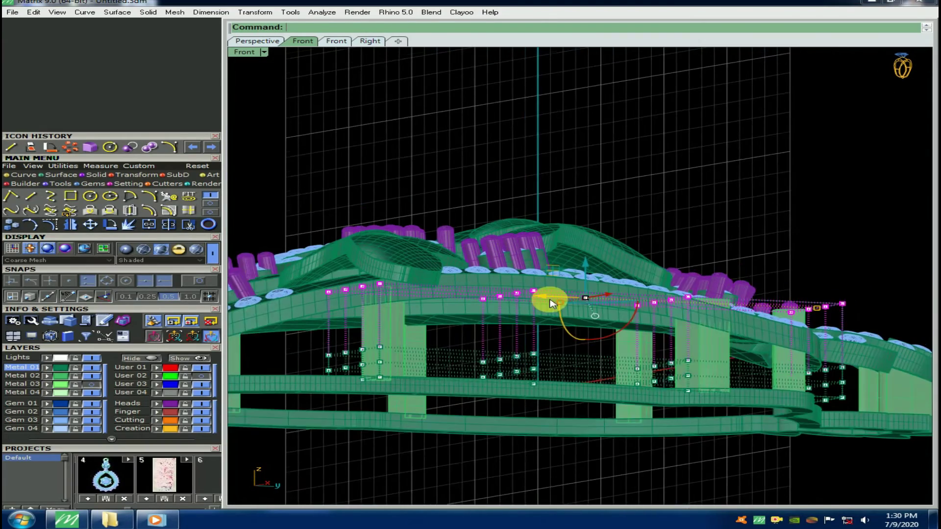
scroll(550, 304, "up", 3)
left_click_drag(593, 272, 594, 270)
right_click_drag(552, 325, 652, 382)
scroll(507, 401, "down", 5)
key("Escape")
Step: Move the support block beneath the right wing's gem-set band down slightly
scroll(633, 382, "up", 4)
left_click(632, 382)
scroll(632, 392, "up", 4)
scroll(616, 441, "up", 2)
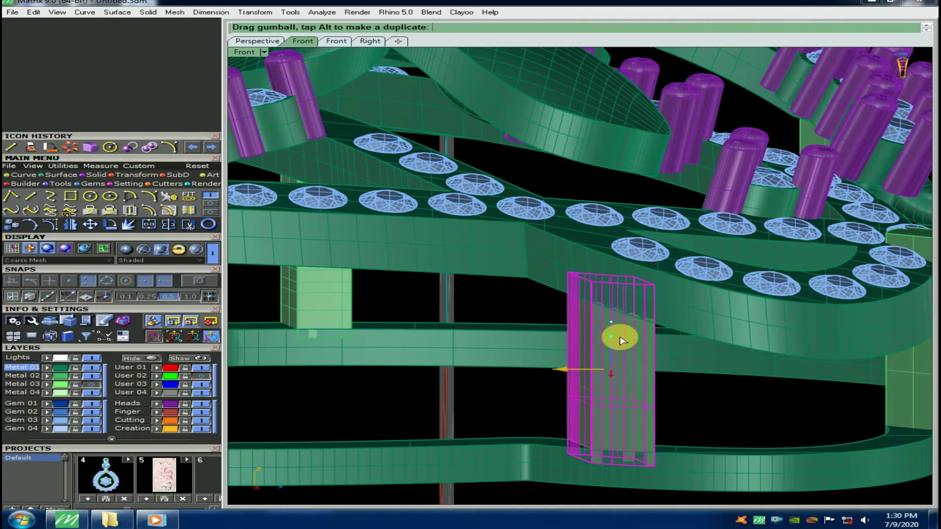
scroll(544, 347, "down", 3)
key("Escape")
Step: Adjust the height of the narrow support block beside the band junction so it joins the band and the back frame
right_click_drag(623, 338, 798, 380)
scroll(798, 380, "up", 2)
left_click(815, 424)
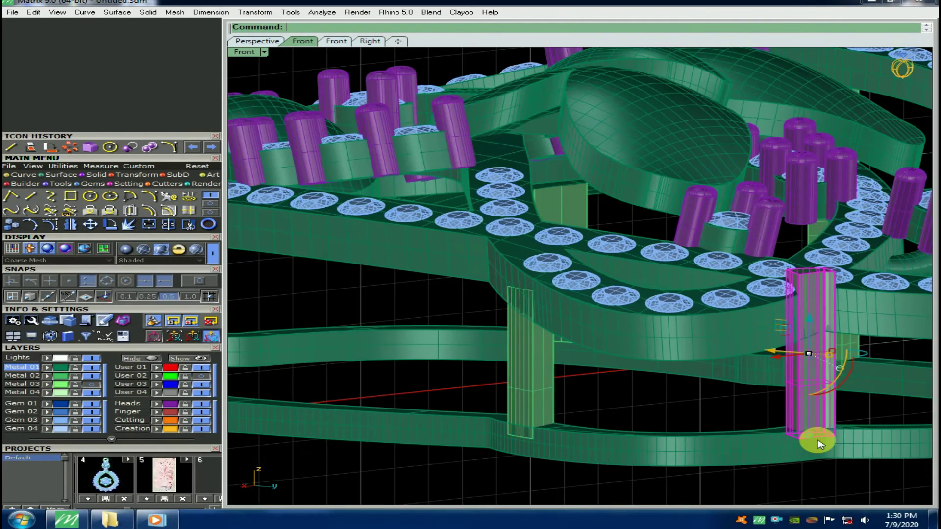
scroll(818, 440, "up", 3)
left_click_drag(805, 432, 807, 404)
left_click_drag(806, 276, 809, 304)
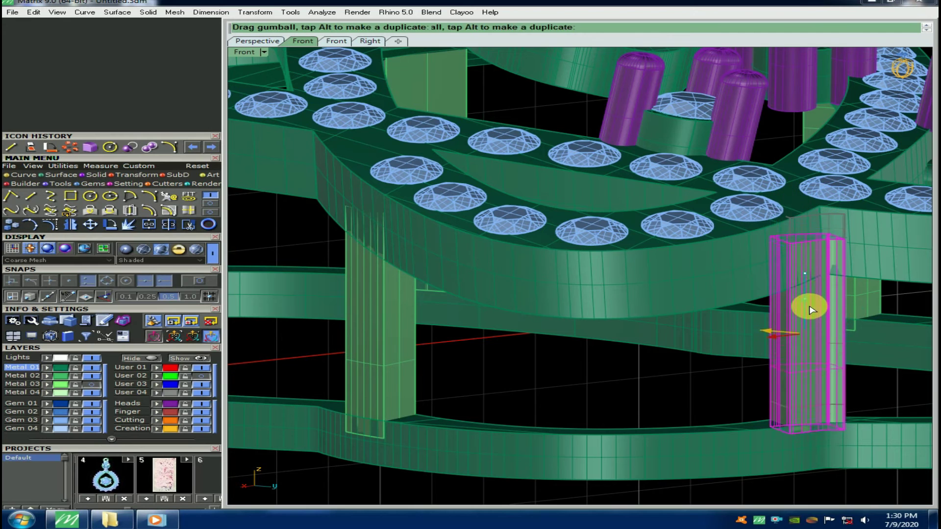
right_click_drag(805, 308, 787, 427)
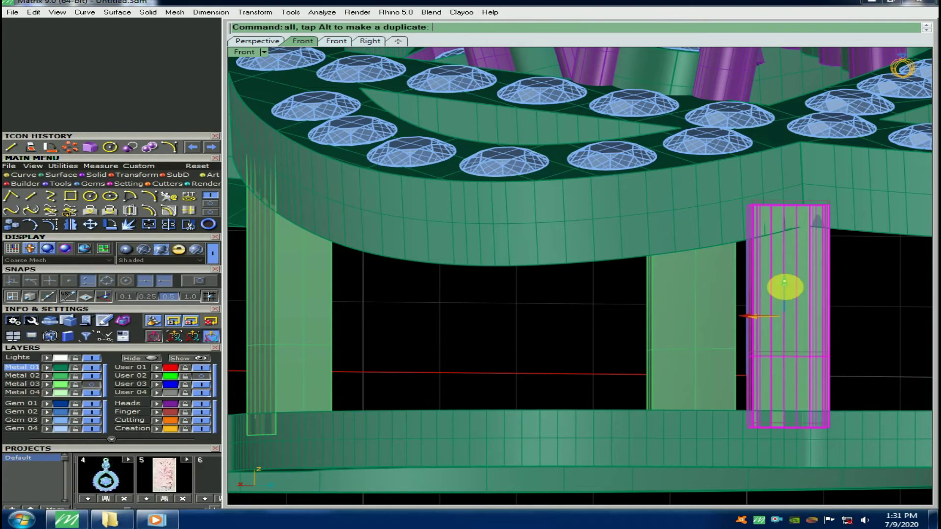
Step: Highlight all the support blocks on the Metal 02 layer and examine how they meet the pendant and back frame
scroll(751, 305, "down", 10)
right_click_drag(736, 336, 162, 325)
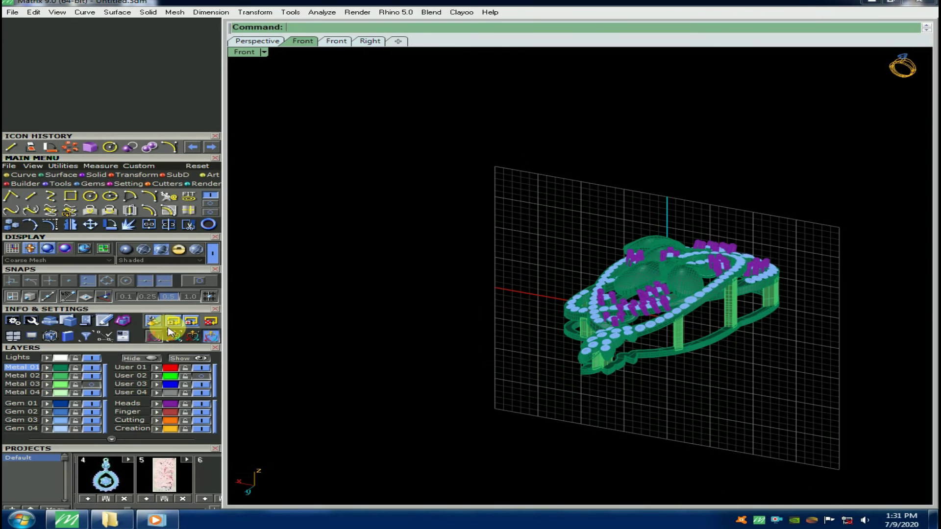
left_click(60, 374)
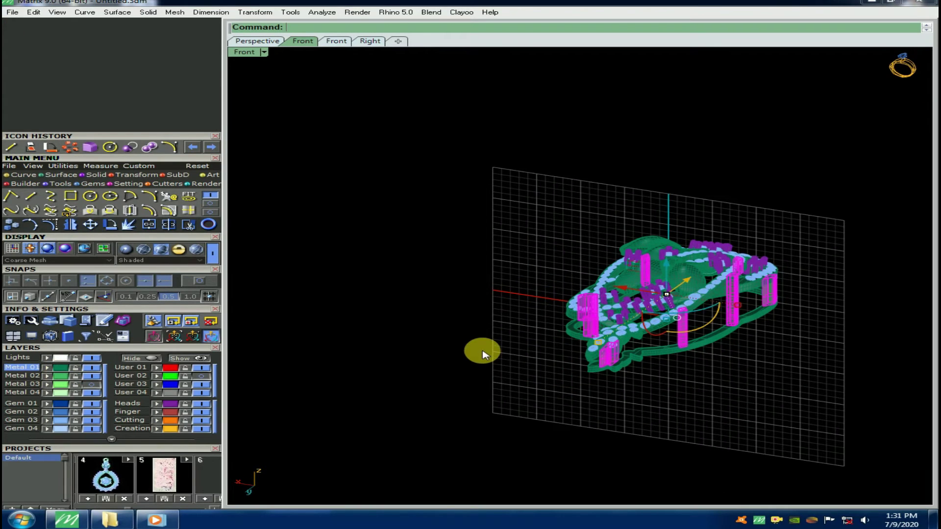
left_click(779, 384)
right_click_drag(778, 383, 459, 377)
scroll(432, 357, "up", 10)
scroll(469, 384, "up", 5)
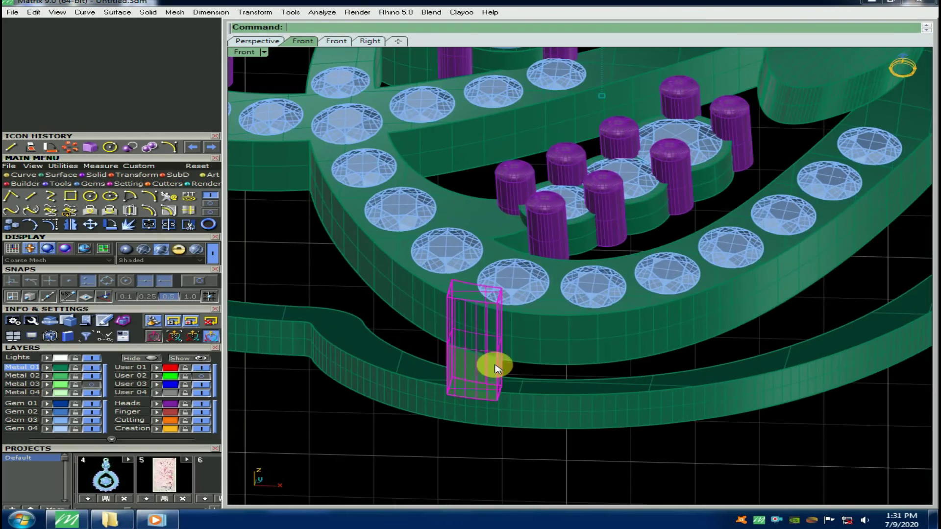
Step: Examine the gap between the curved pendant and the back frame from several sides to check the support block placement
scroll(588, 371, "down", 6)
scroll(555, 372, "up", 3)
right_click_drag(555, 372, 641, 372)
scroll(676, 374, "down", 3)
scroll(542, 311, "down", 4)
right_click_drag(542, 312, 535, 344)
key("ctrl+F1")
right_click_drag(610, 342, 699, 279)
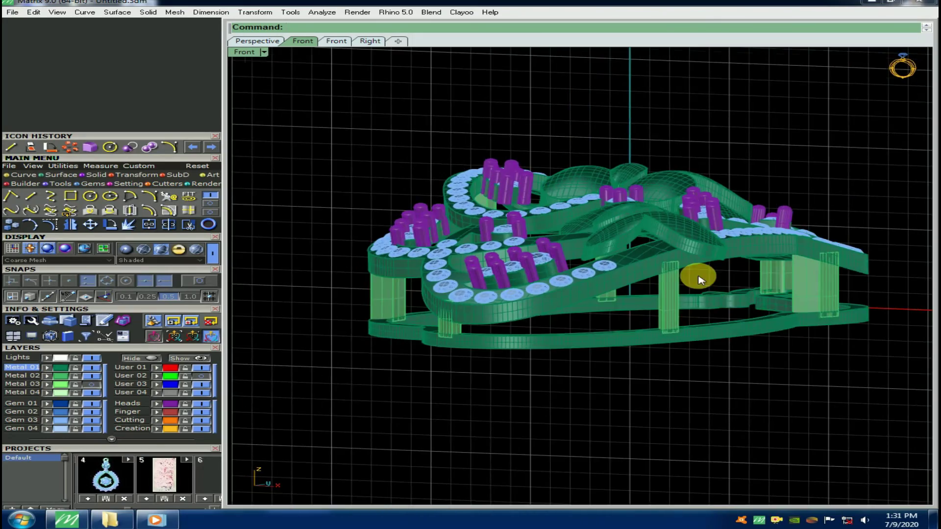
scroll(699, 279, "up", 5)
key("F3")
right_click_drag(621, 298, 567, 298)
key("ctrl+F3")
right_click_drag(479, 315, 712, 314)
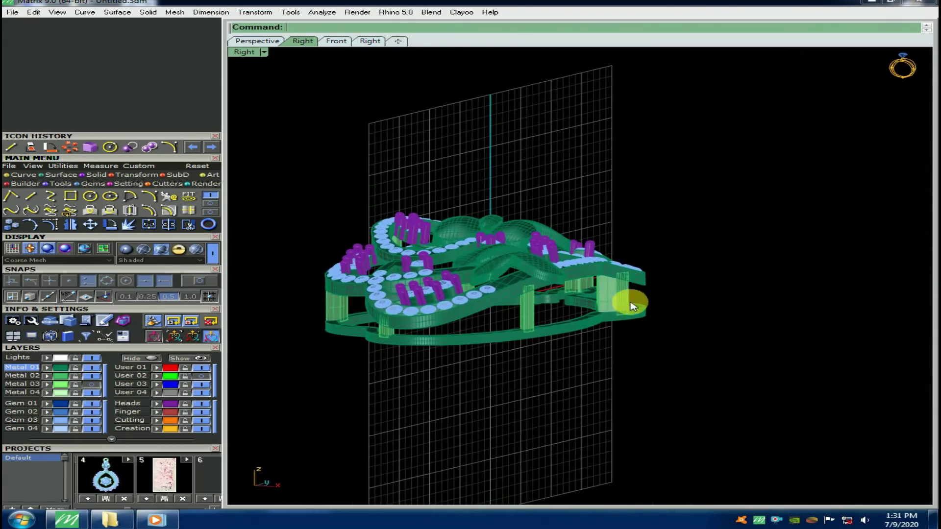
Step: Start copying the narrow support block beneath the gem-set band near the pendant's raised end, working in the front view
scroll(589, 309, "up", 6)
key("F6")
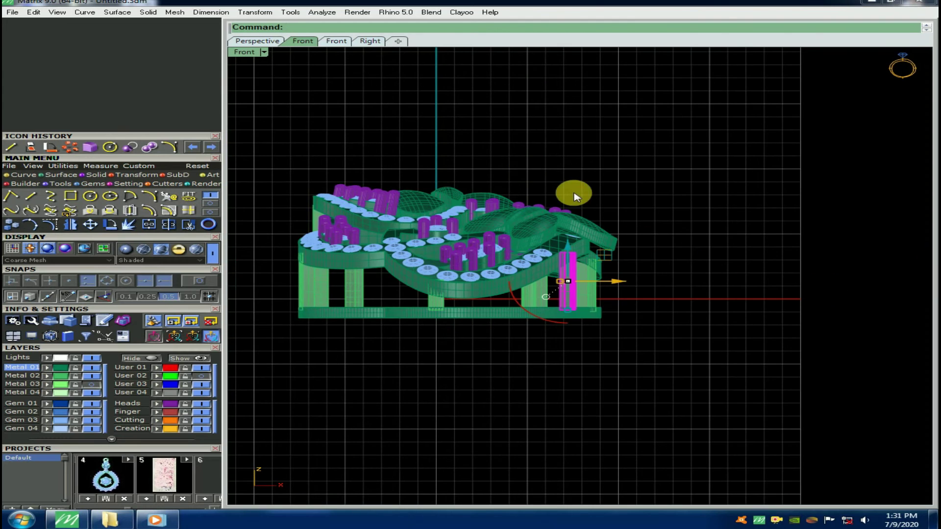
scroll(601, 299, "up", 7)
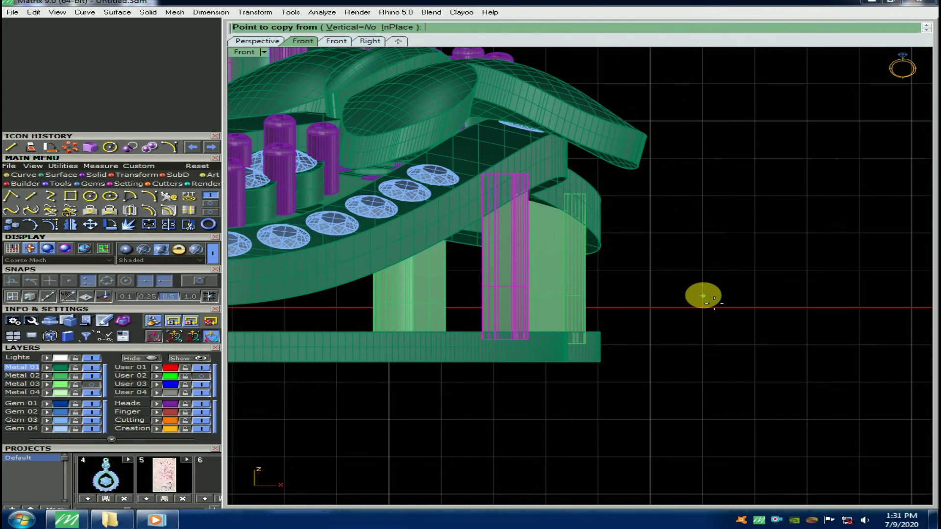